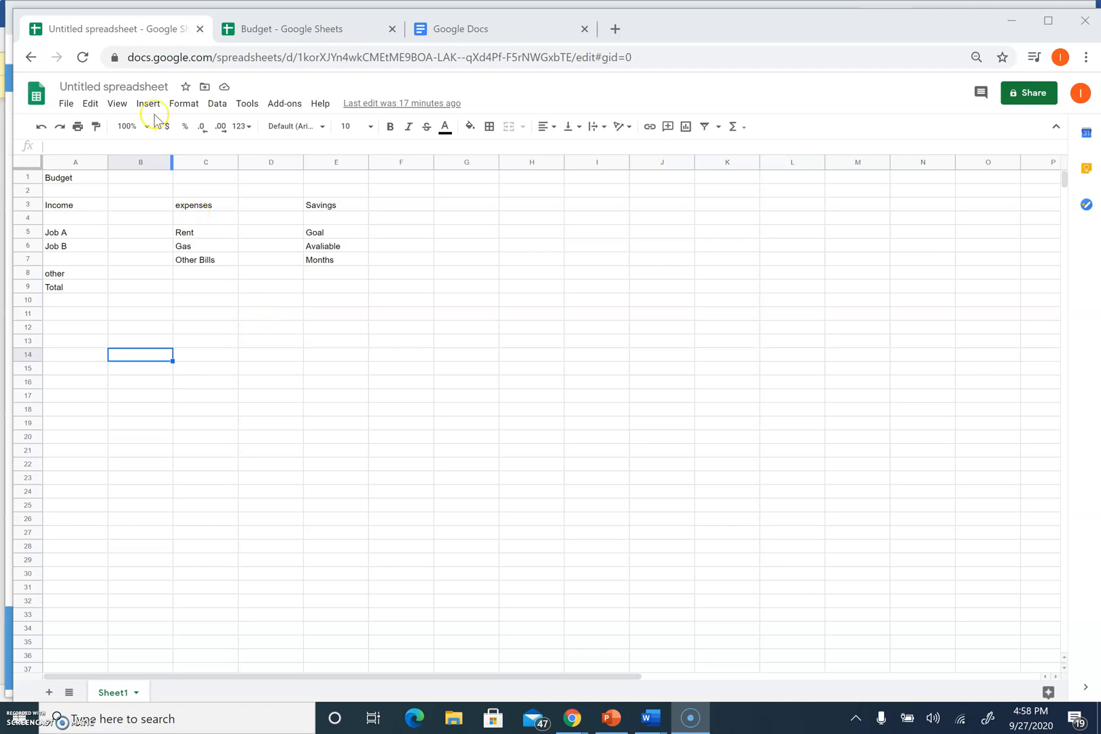
Rename the untitled spreadsheet to 'test samplet'
{"action": "left_click", "coordinate": [120, 87]}
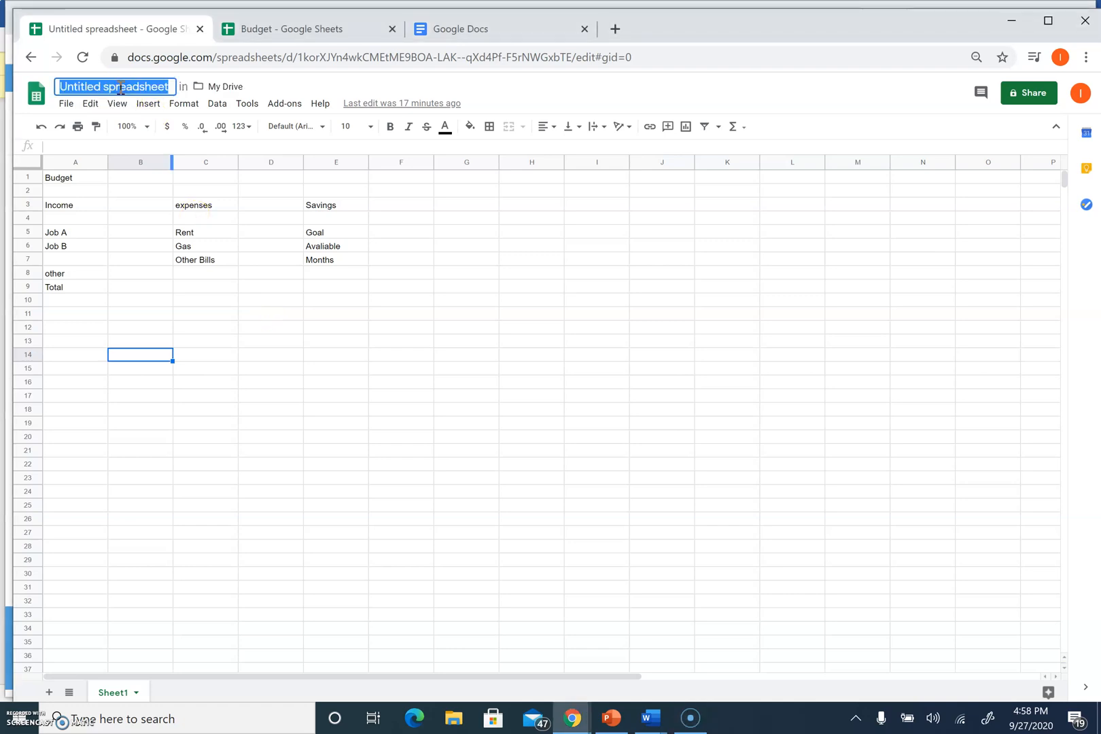
{"action": "type", "text": "sh"}
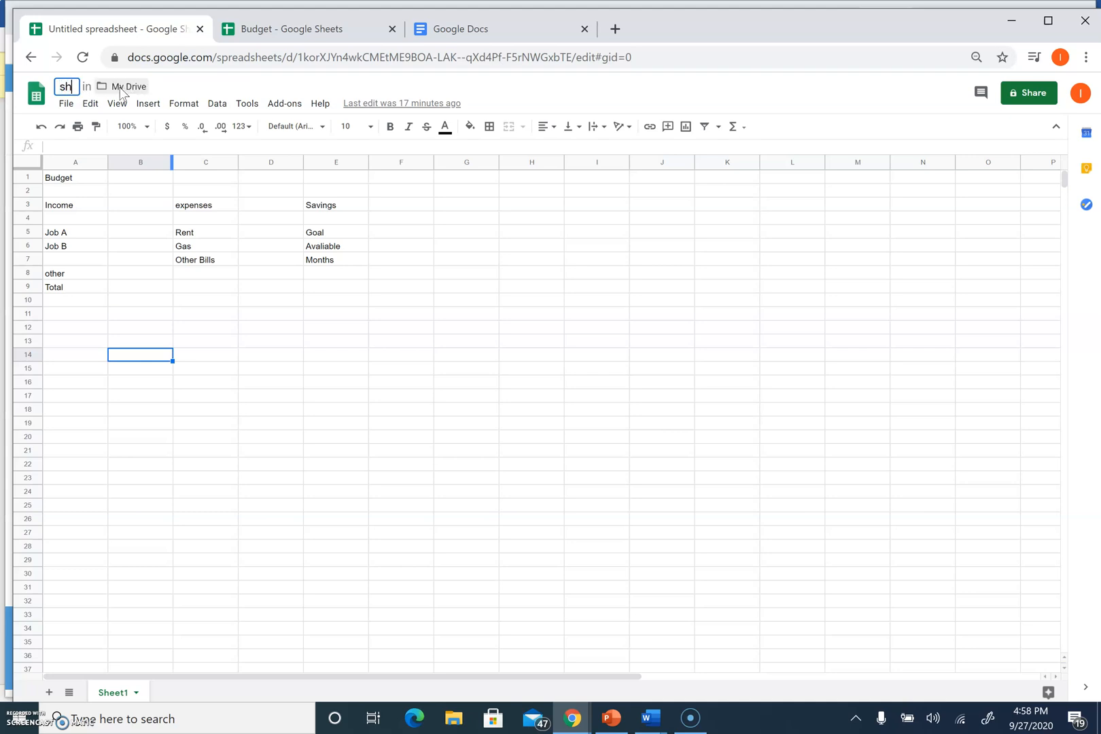
{"action": "key", "text": "BackSpace"}
{"action": "key", "text": "BackSpace"}
{"action": "type", "text": "test "}
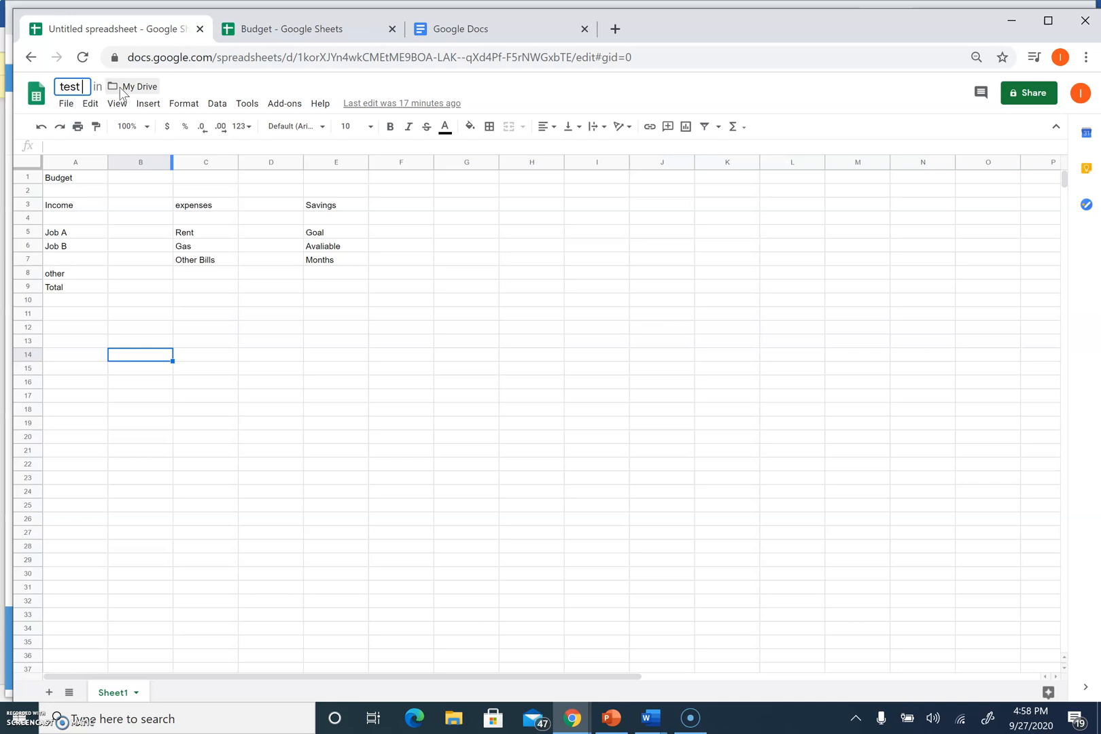
{"action": "type", "text": "sampler"}
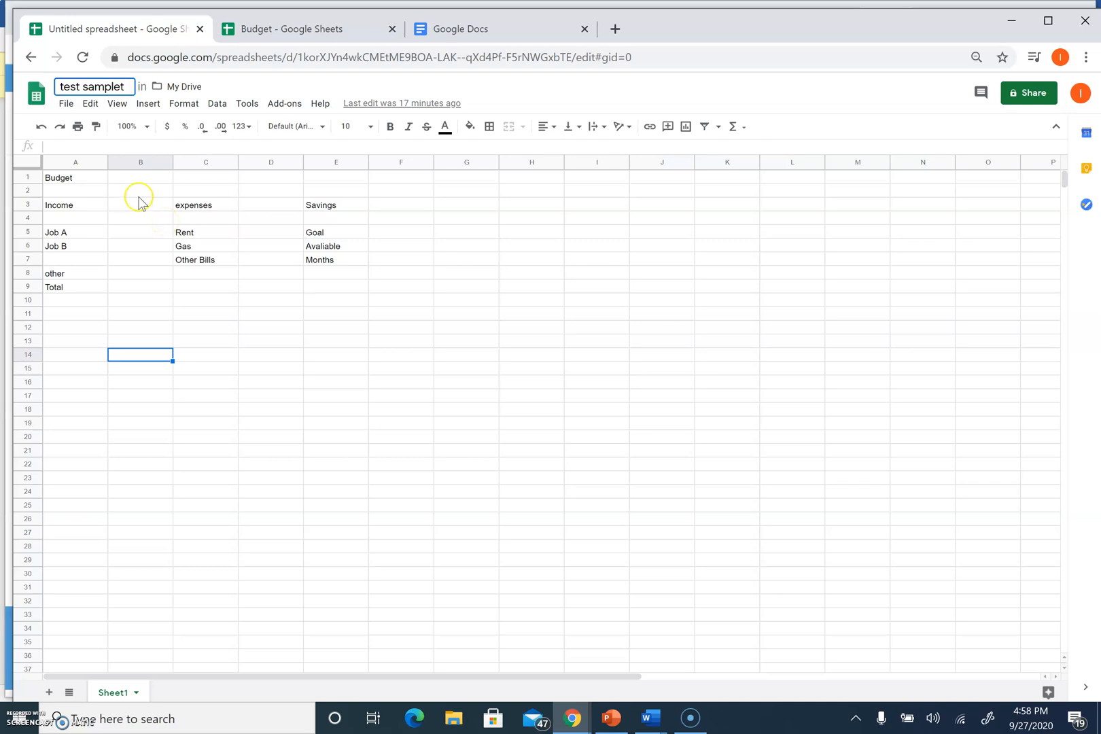
{"action": "left_click", "coordinate": [127, 180]}
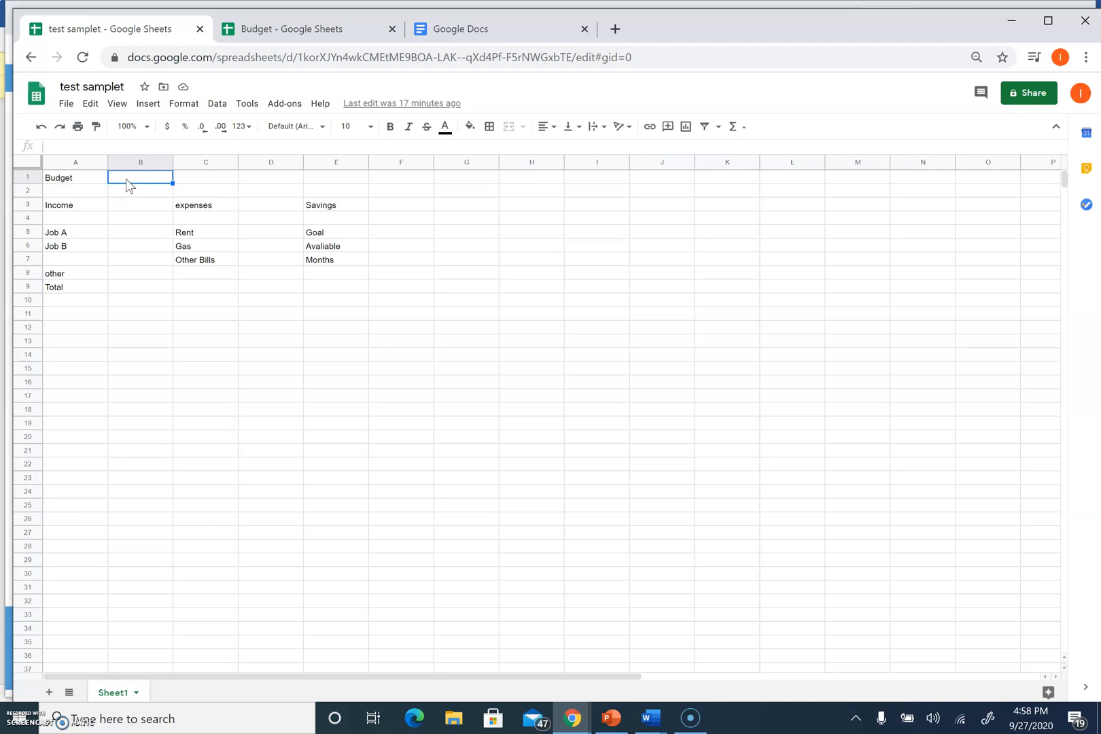
Enter Job A income of 1000 in B5 and Job B income of 500 in B6
{"action": "left_click", "coordinate": [129, 207]}
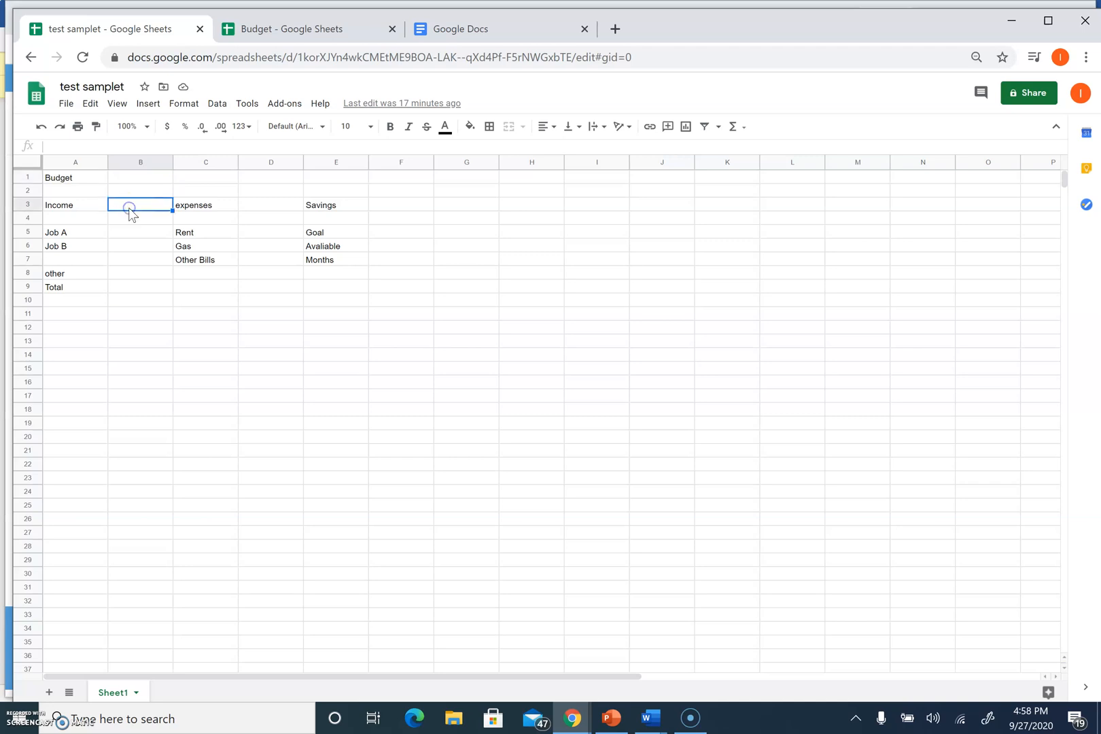
{"action": "left_click", "coordinate": [123, 233]}
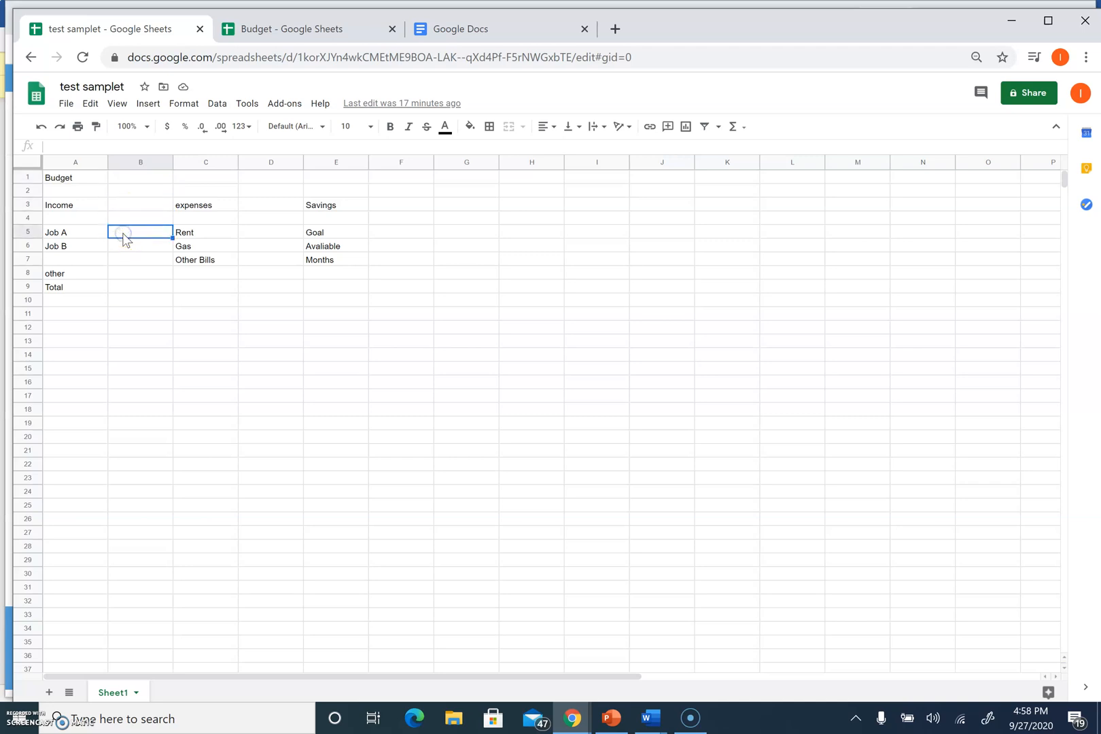
{"action": "type", "text": "1000"}
{"action": "left_click", "coordinate": [124, 240]}
{"action": "left_click", "coordinate": [126, 246]}
{"action": "type", "text": "500"}
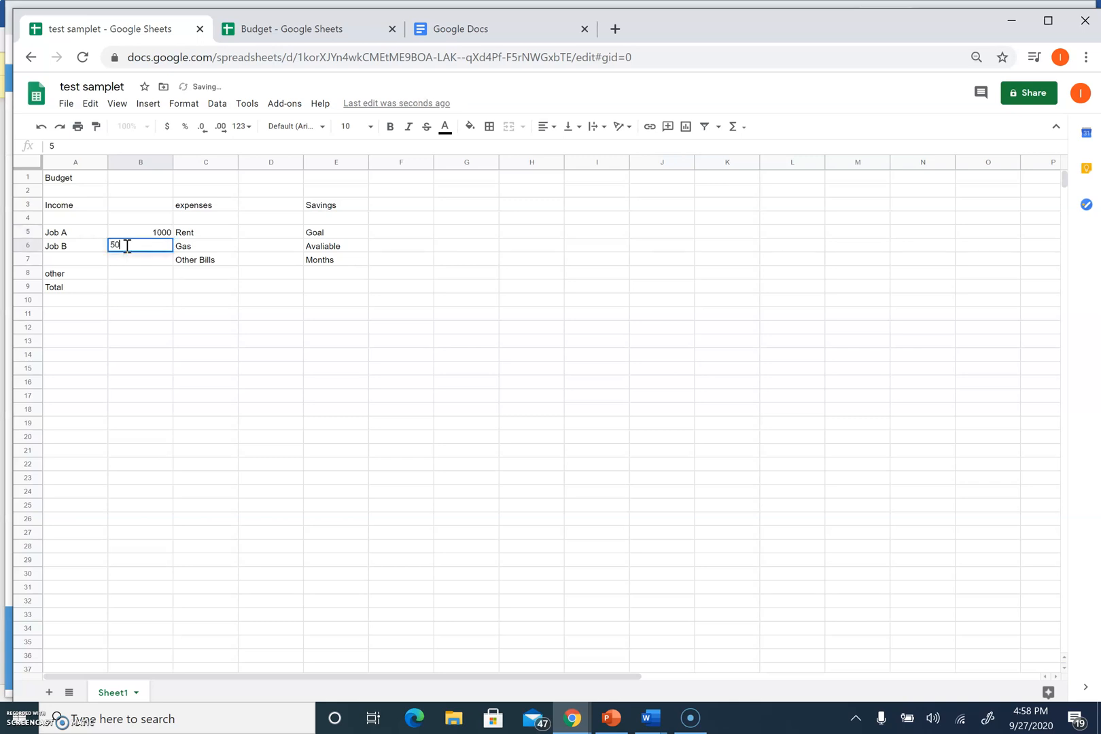
Enter expenses of 500 for Rent, 200 for Gas and 200 for Other Bills
{"action": "left_click", "coordinate": [270, 232]}
{"action": "type", "text": "500"}
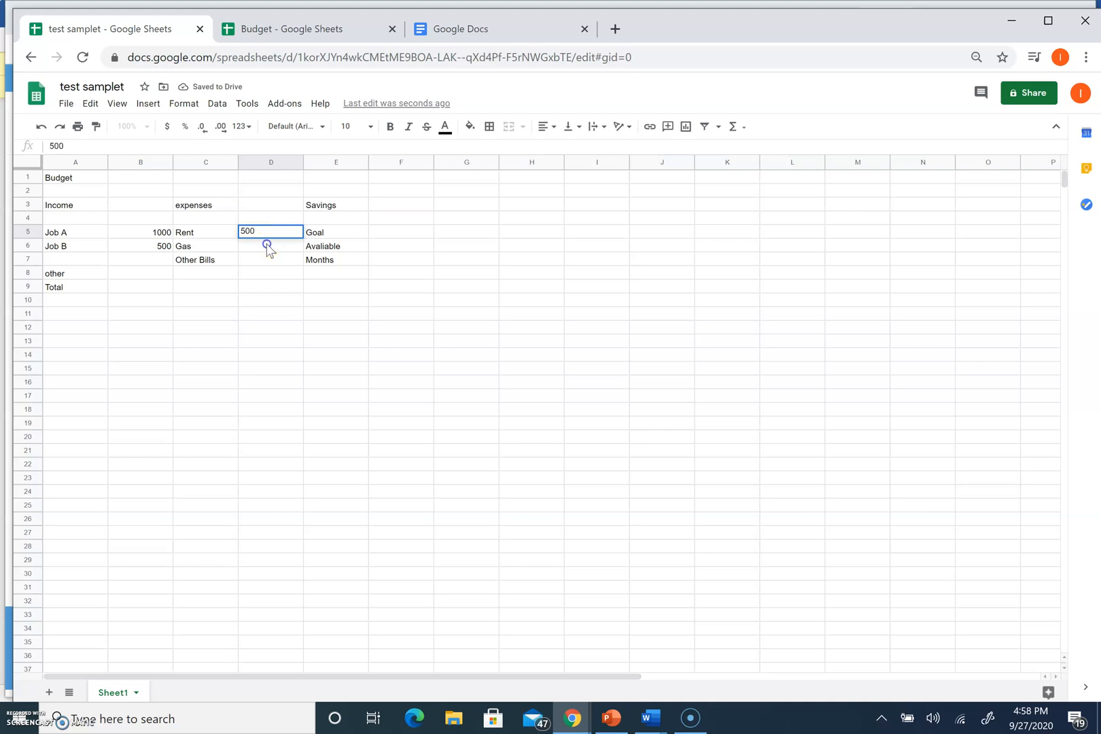
{"action": "left_click", "coordinate": [268, 247]}
{"action": "type", "text": "200"}
{"action": "left_click", "coordinate": [257, 254]}
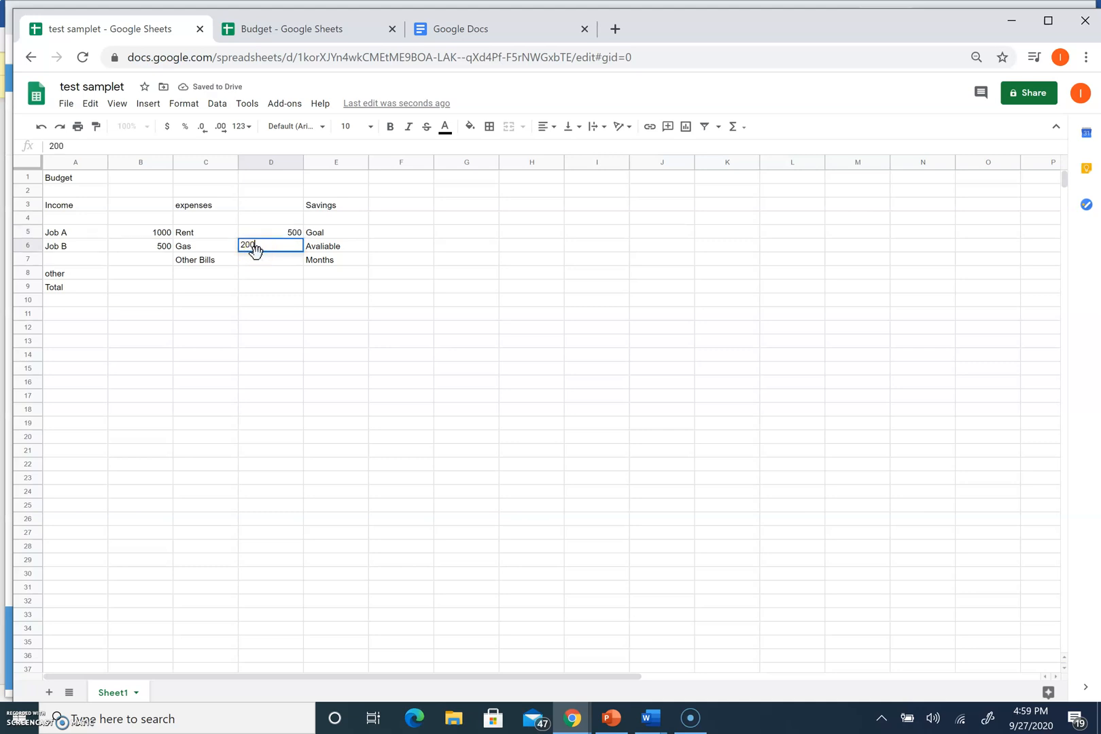
{"action": "type", "text": "200"}
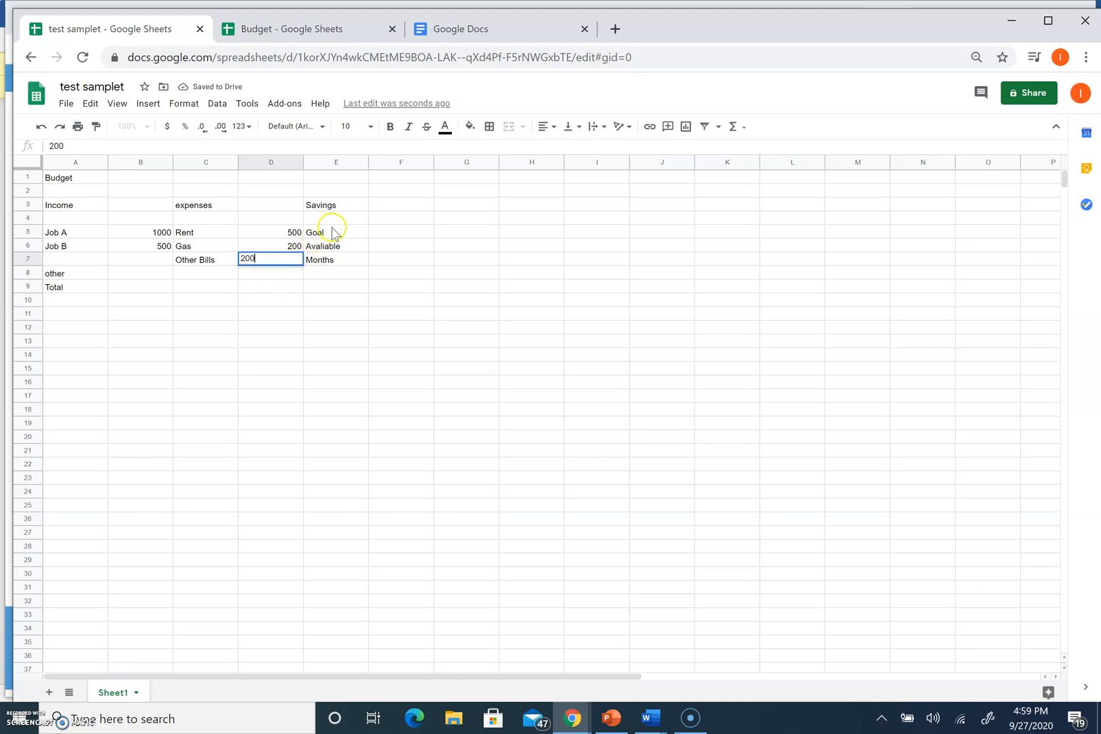
Enter the 15,000 savings Goal in F5
{"action": "left_click", "coordinate": [380, 232]}
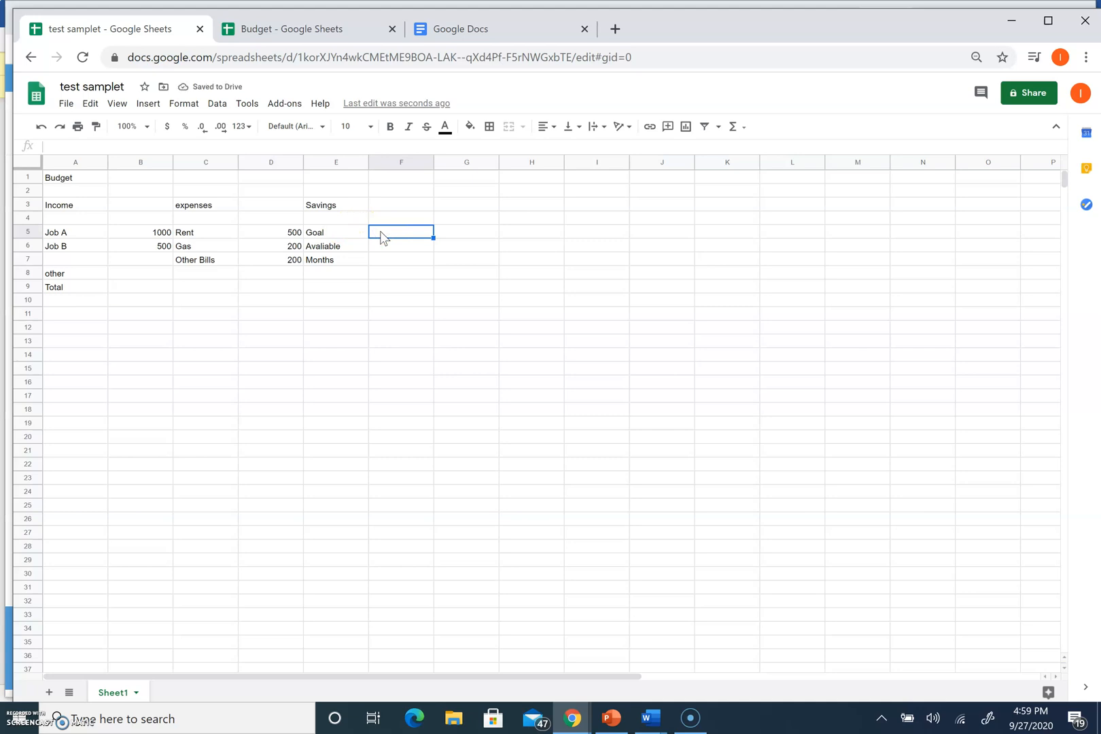
{"action": "type", "text": "150"}
{"action": "type", "text": "000"}
{"action": "left_click", "coordinate": [403, 252]}
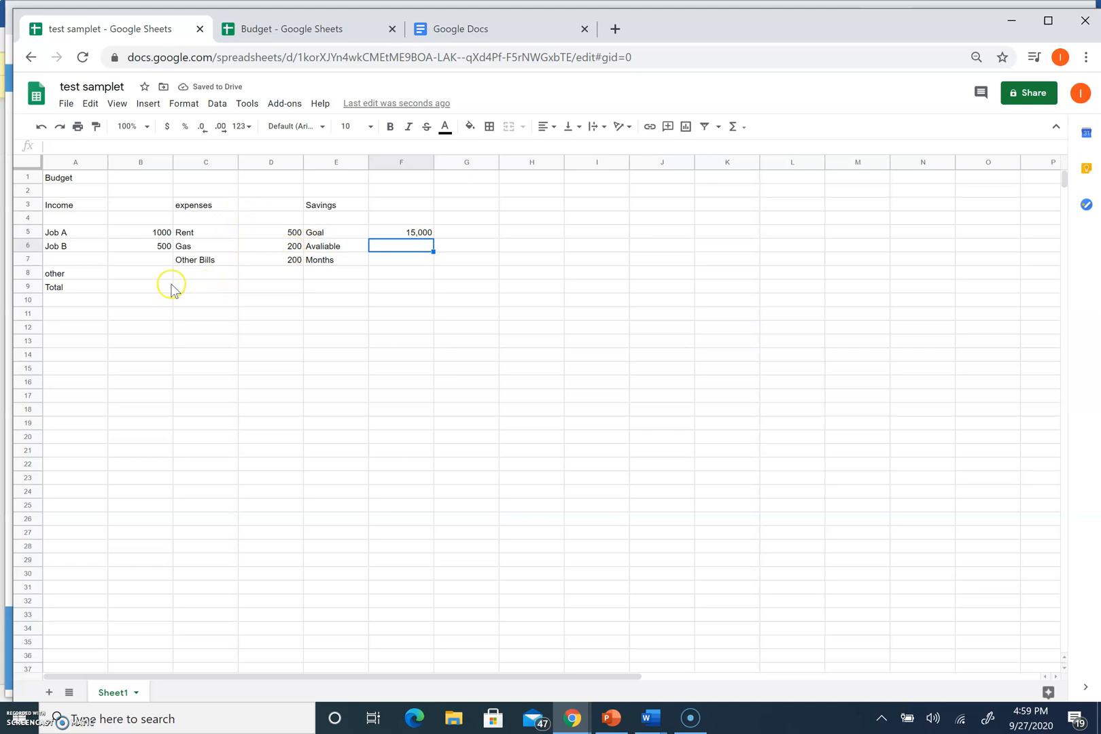
{"action": "left_click", "coordinate": [129, 275]}
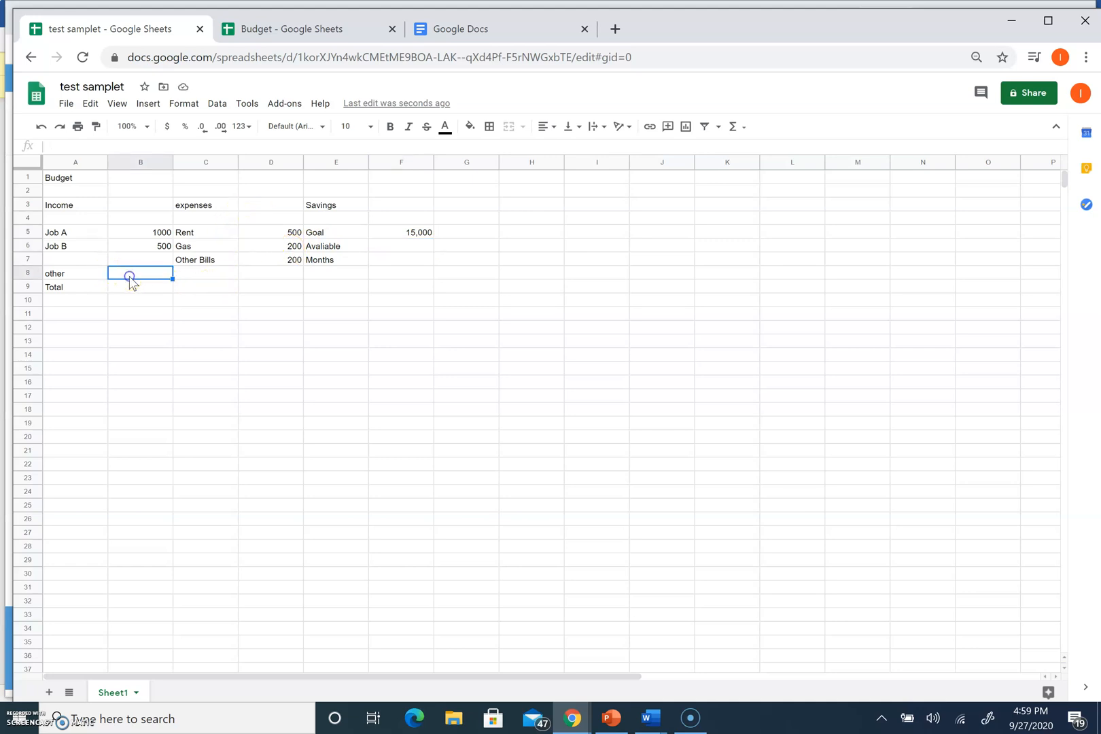
{"action": "left_click", "coordinate": [69, 277]}
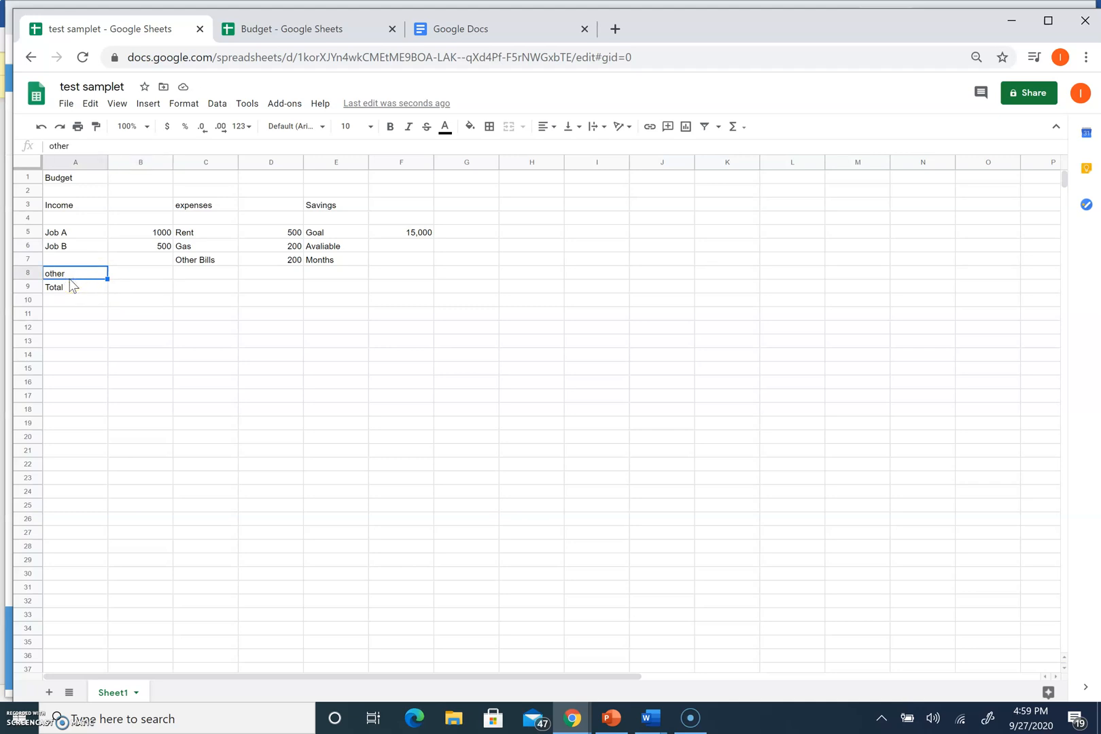
{"action": "left_click", "coordinate": [73, 290]}
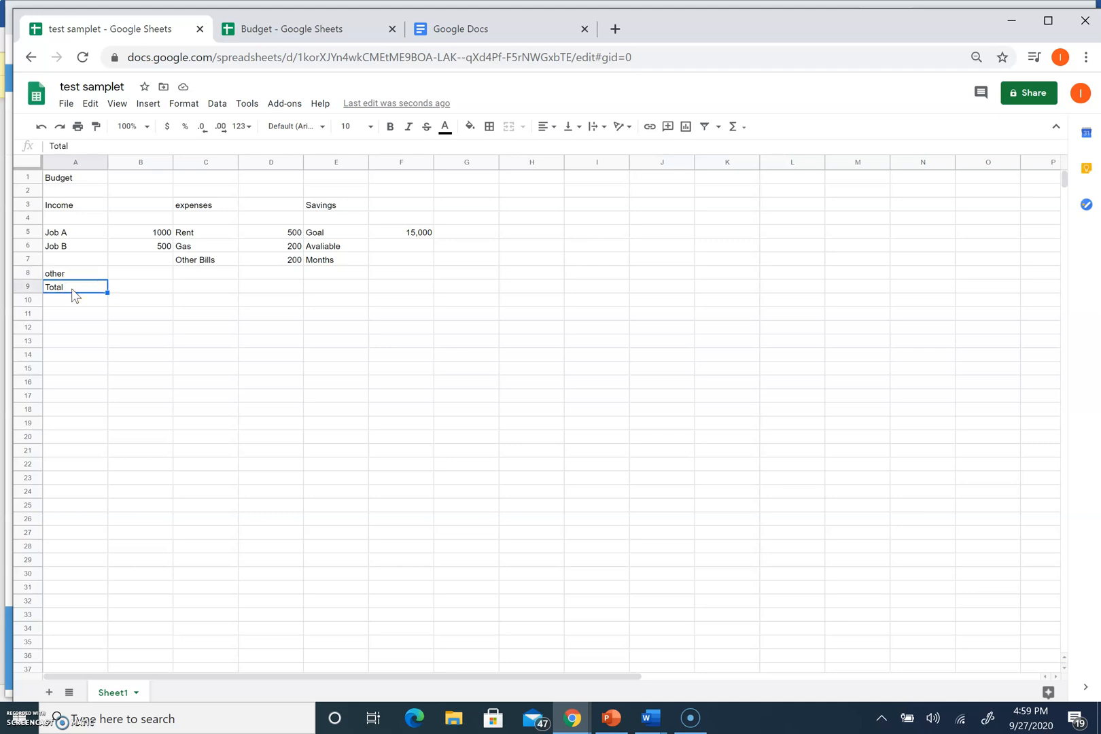
{"action": "left_click", "coordinate": [129, 287]}
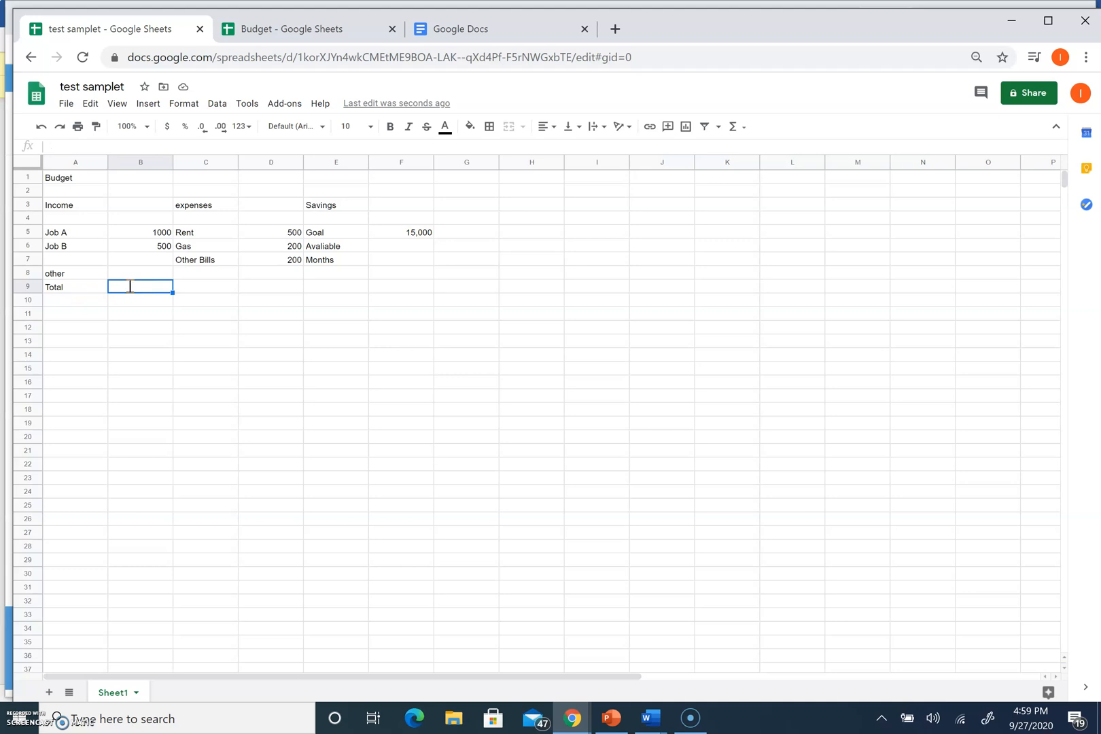
Enter =(B5+B6)-(D5+D6+D7) in B9 so the Total shows 600
{"action": "type", "text": "="}
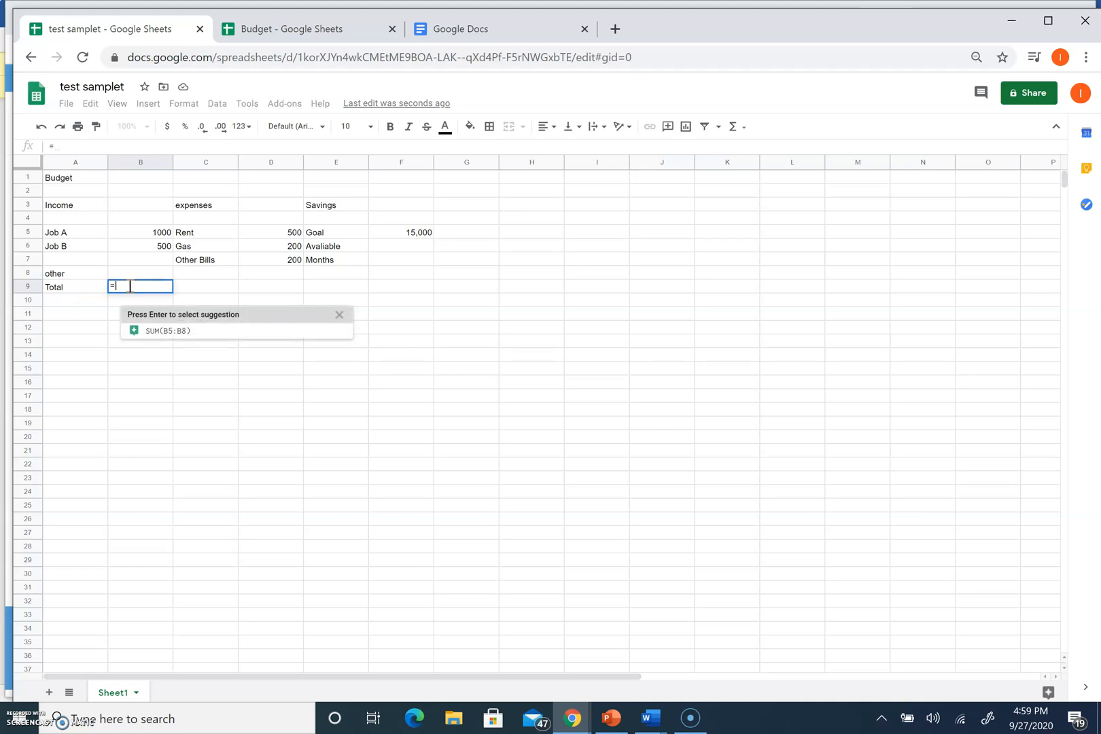
{"action": "type", "text": "b"}
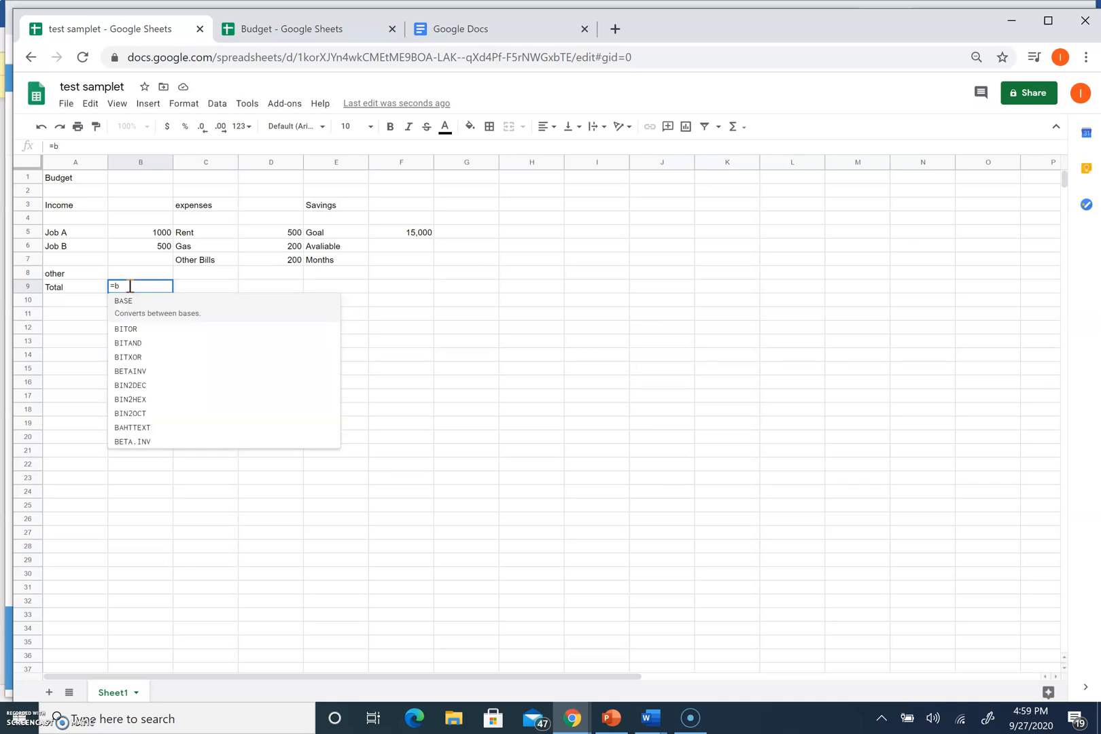
{"action": "type", "text": "5+"}
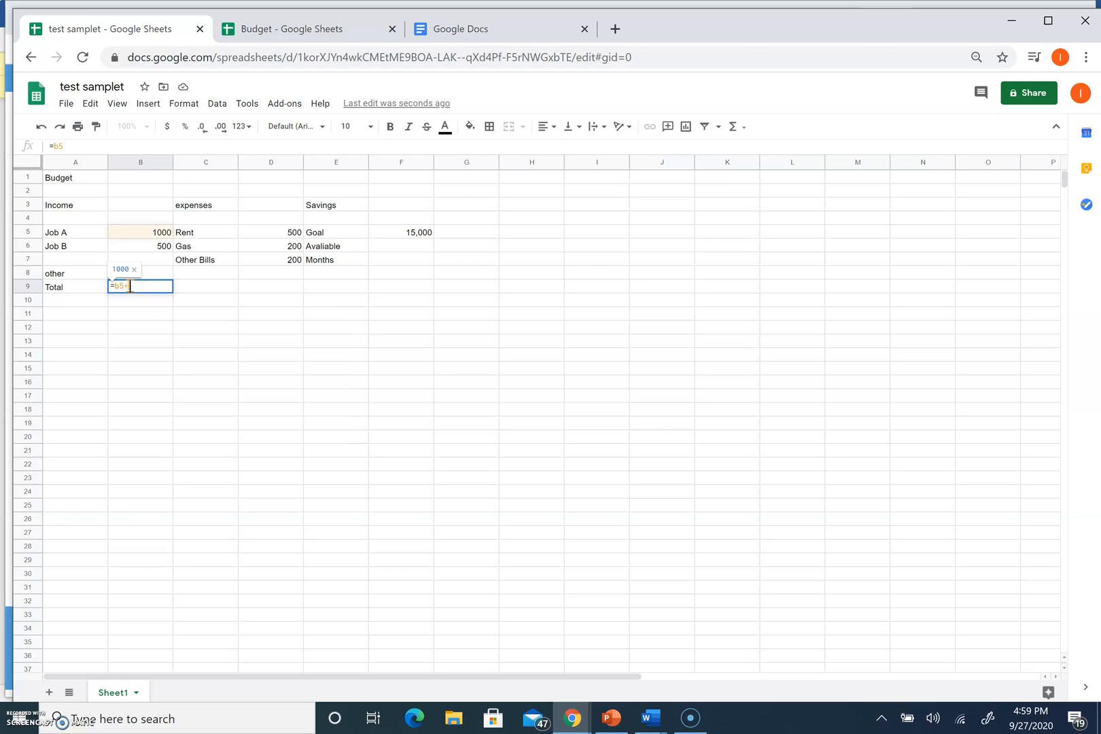
{"action": "type", "text": "b"}
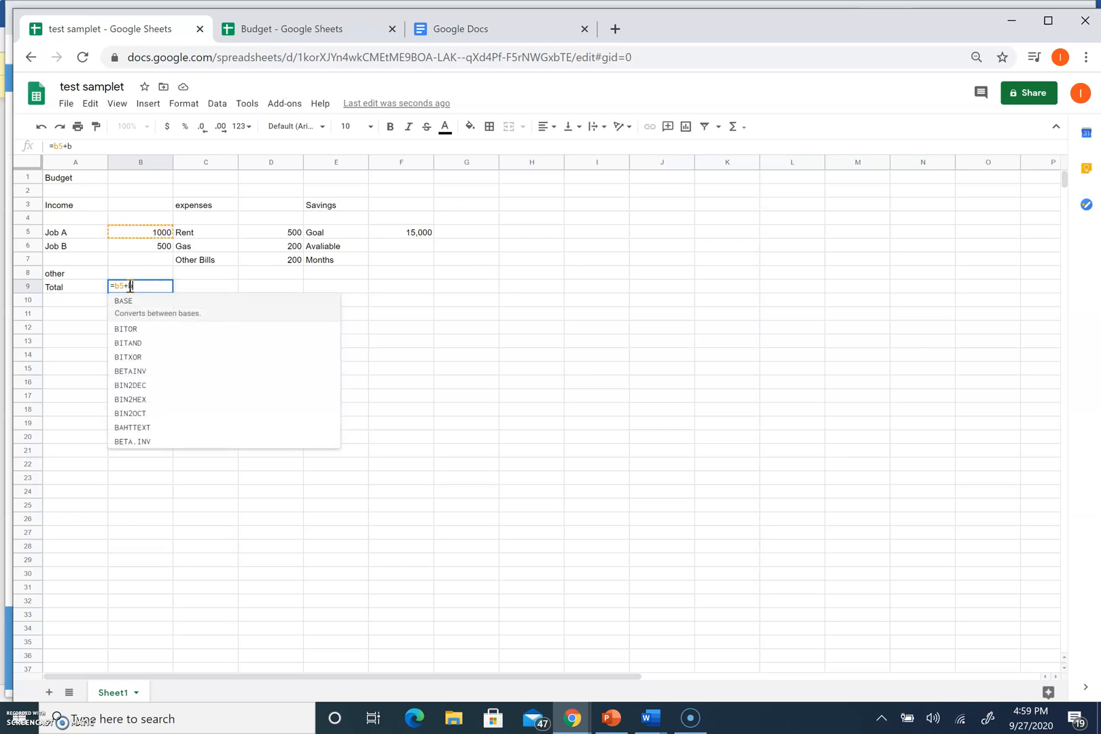
{"action": "type", "text": "60"}
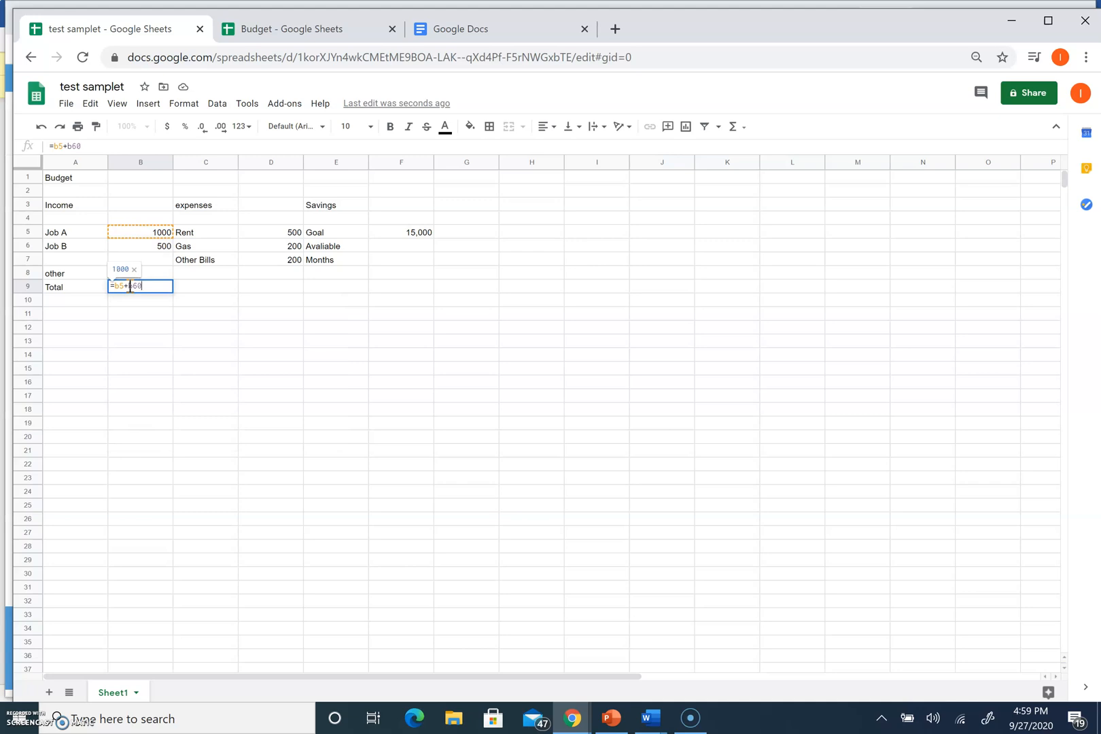
{"action": "key", "text": "BackSpace"}
{"action": "type", "text": ")"}
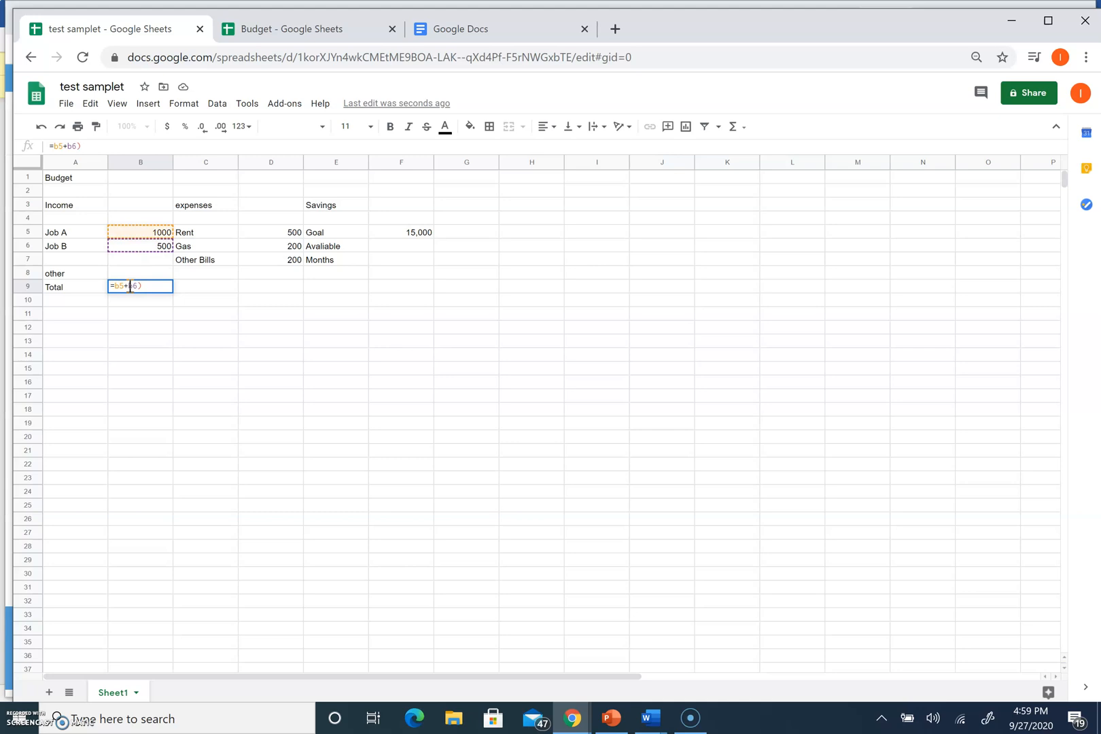
{"action": "left_click", "coordinate": [113, 286]}
{"action": "type", "text": "("}
{"action": "key", "text": "End"}
{"action": "type", "text": "-"}
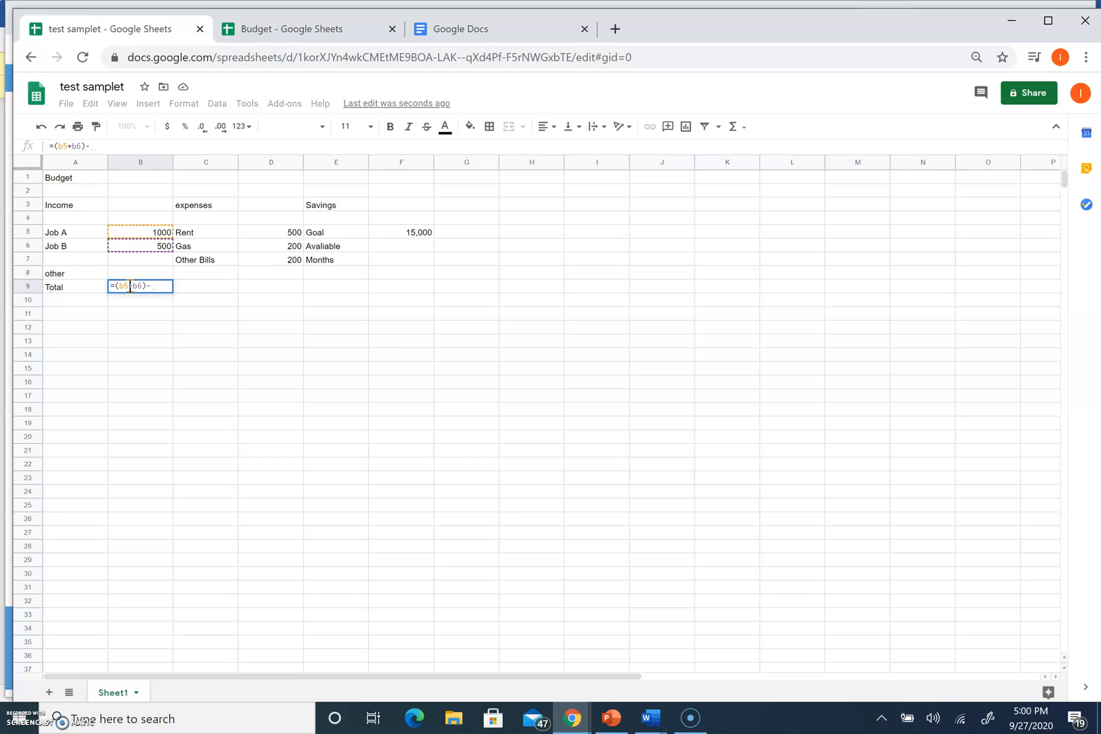
{"action": "type", "text": "(d5"}
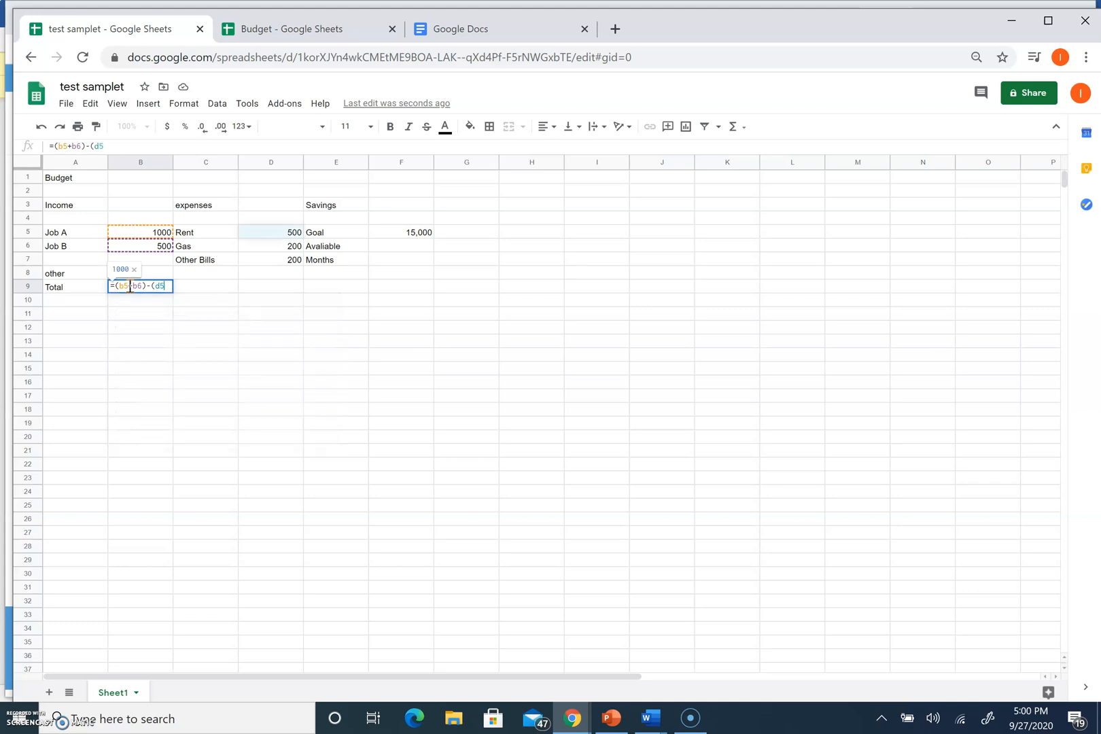
{"action": "type", "text": "+"}
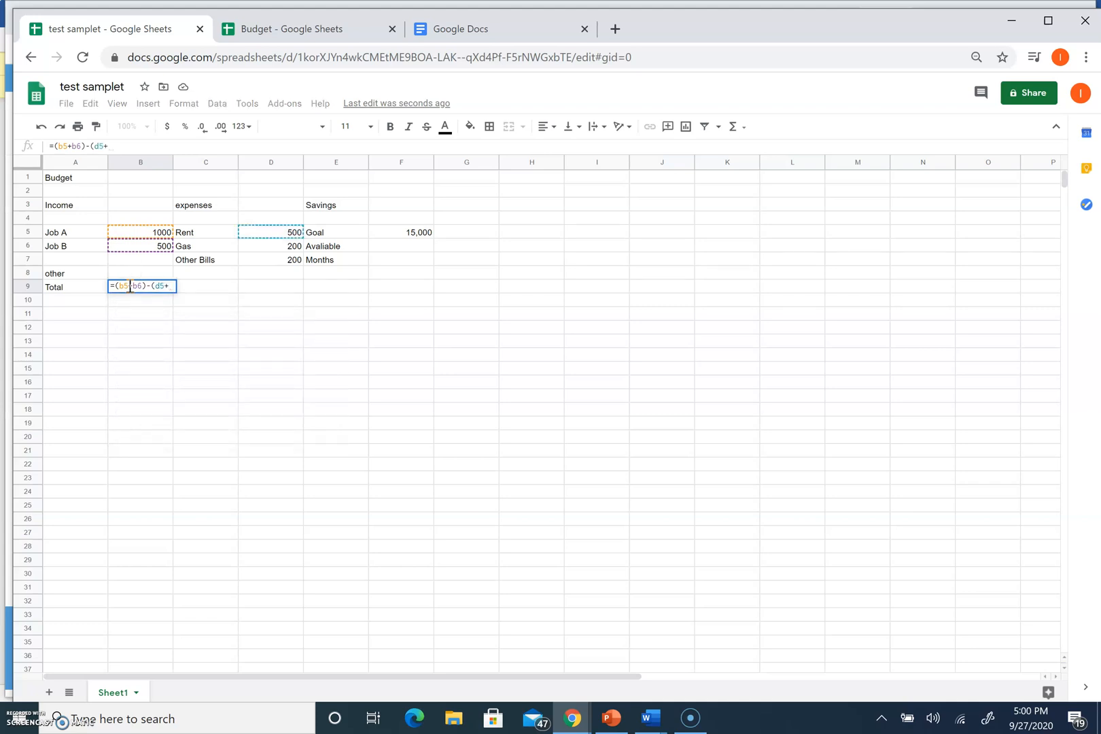
{"action": "type", "text": "d6"}
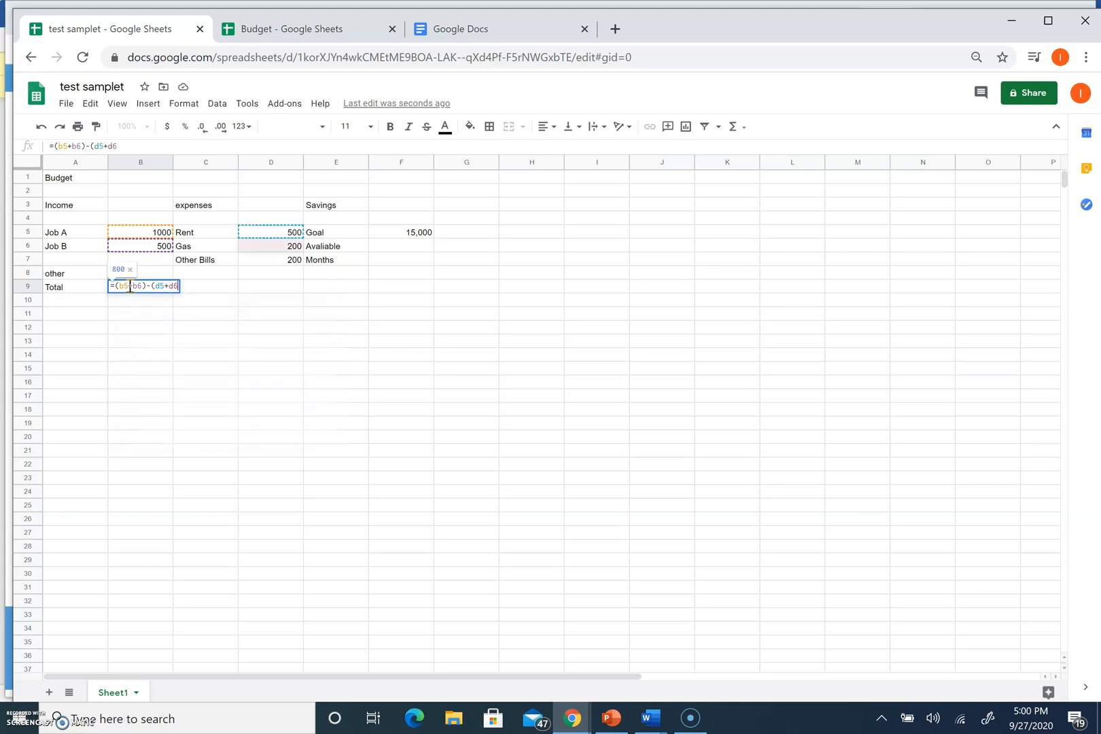
{"action": "type", "text": "+d"}
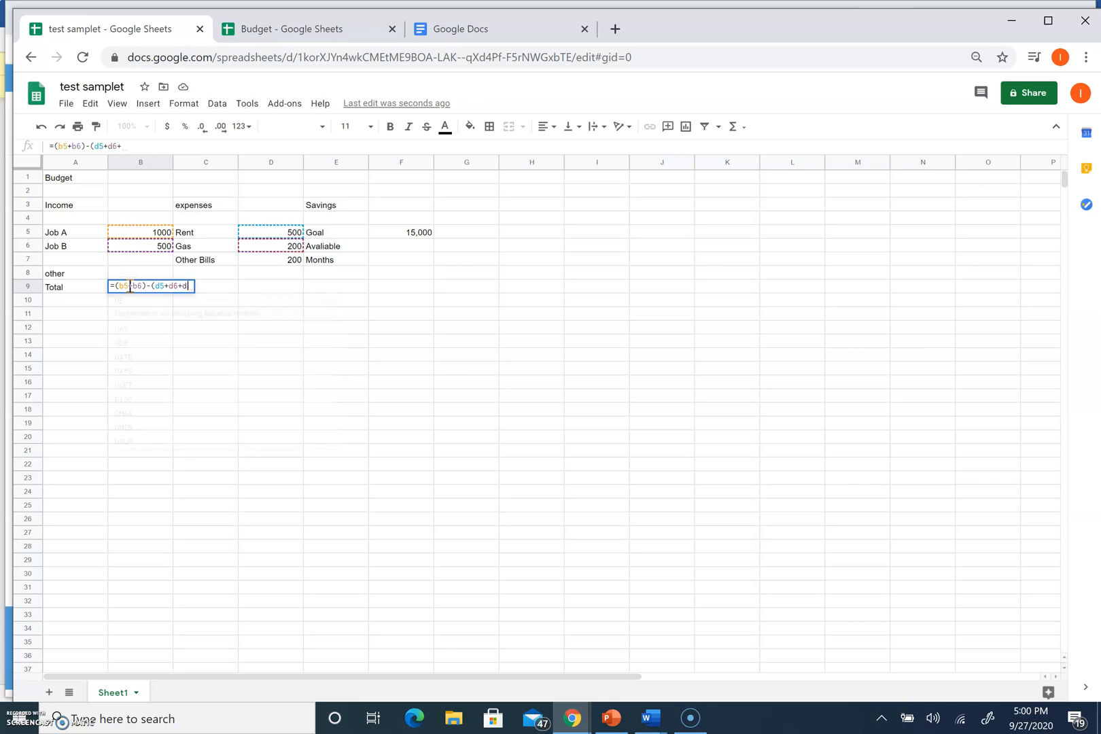
{"action": "type", "text": "7)"}
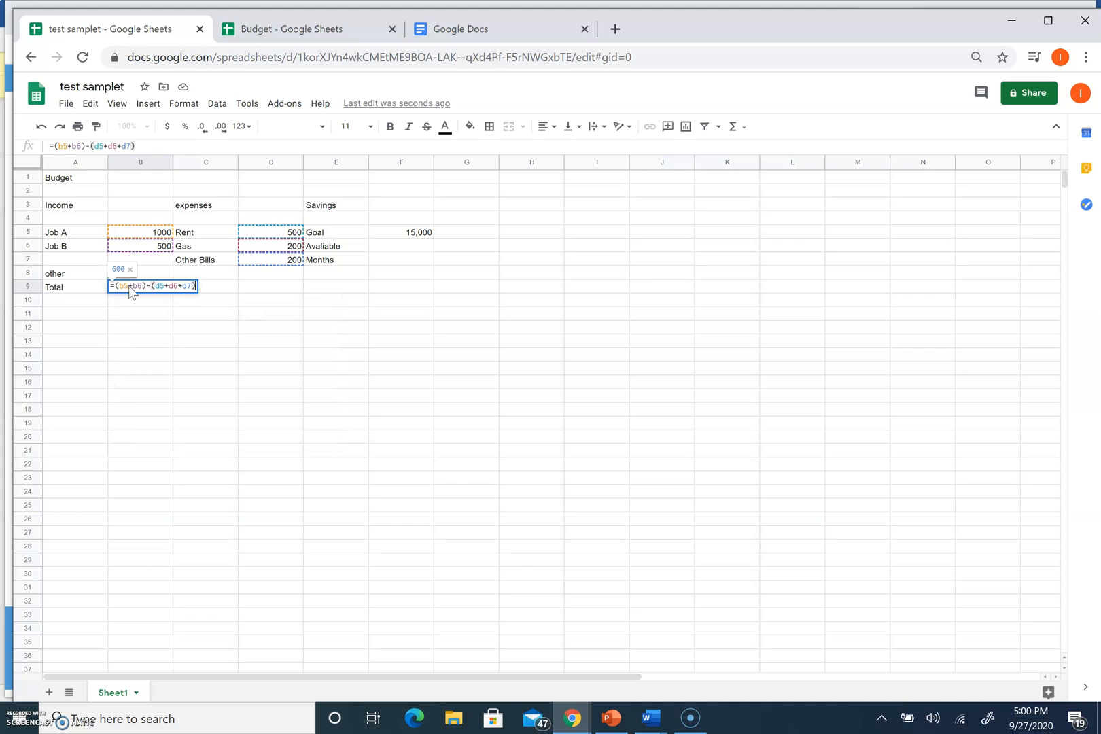
{"action": "key", "text": "Return"}
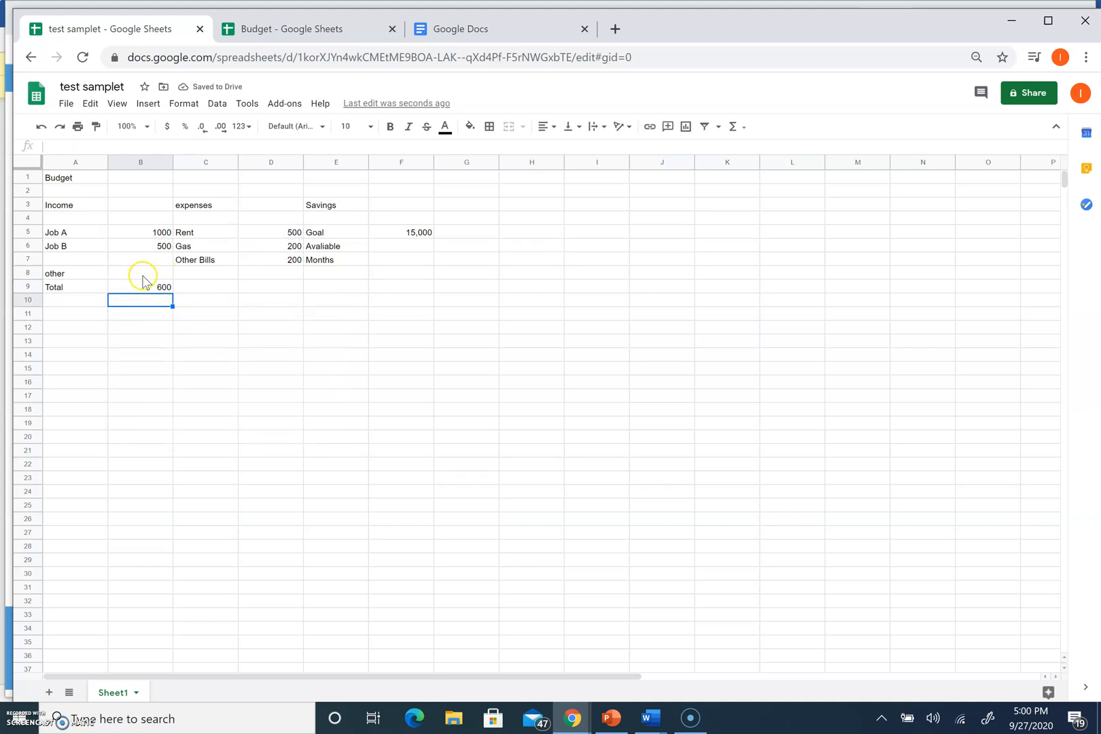
Enter 100 as other income in B8
{"action": "left_click", "coordinate": [142, 274]}
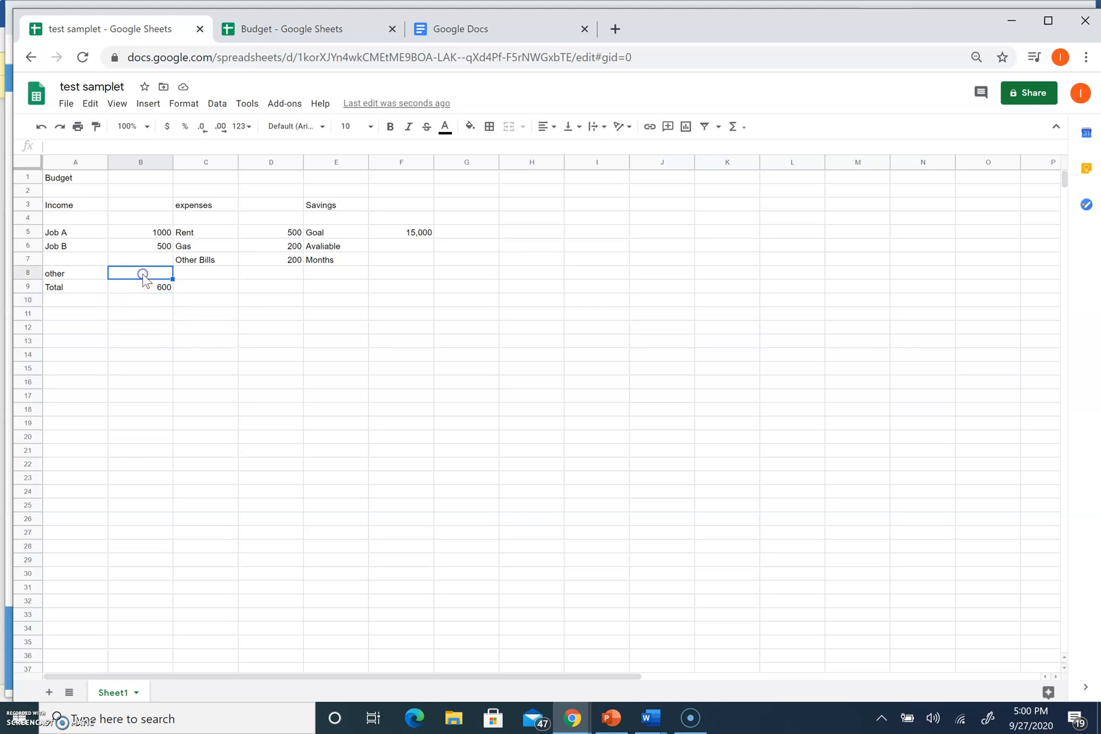
{"action": "type", "text": "100"}
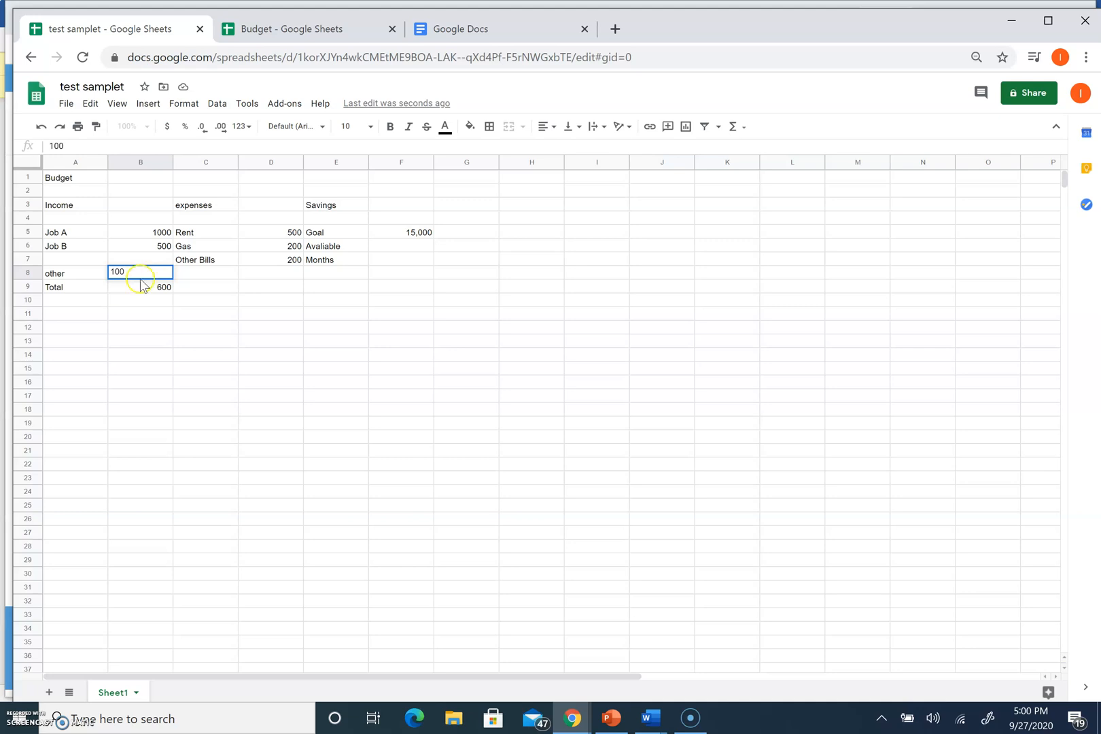
{"action": "left_click", "coordinate": [131, 287]}
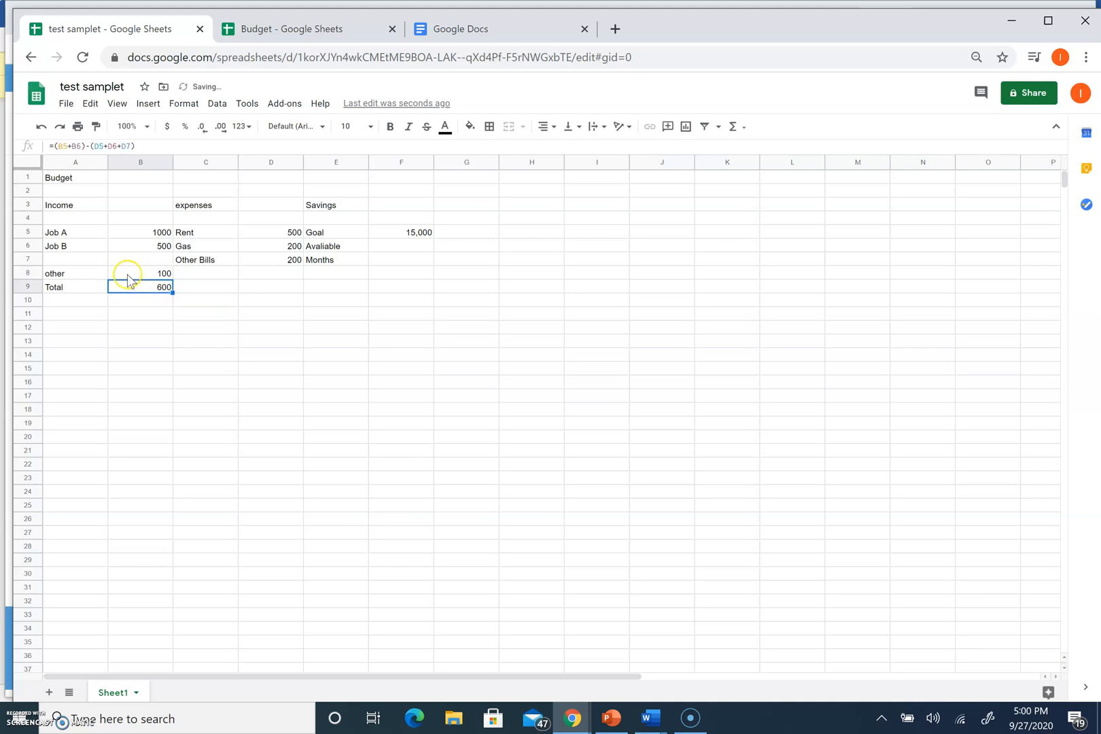
Add B8 to the Total formula, making it =(B5+B6+B8)-(D5+D6+D7)
{"action": "left_click", "coordinate": [84, 147]}
{"action": "left_click", "coordinate": [75, 146]}
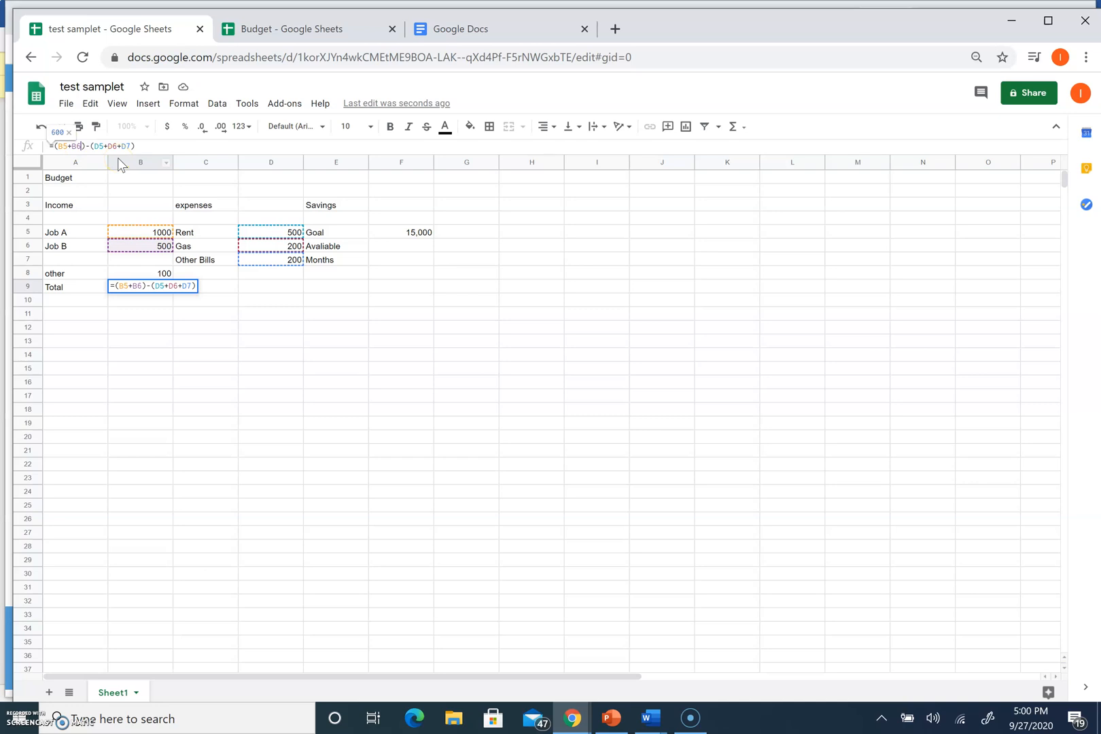
{"action": "type", "text": "+b"}
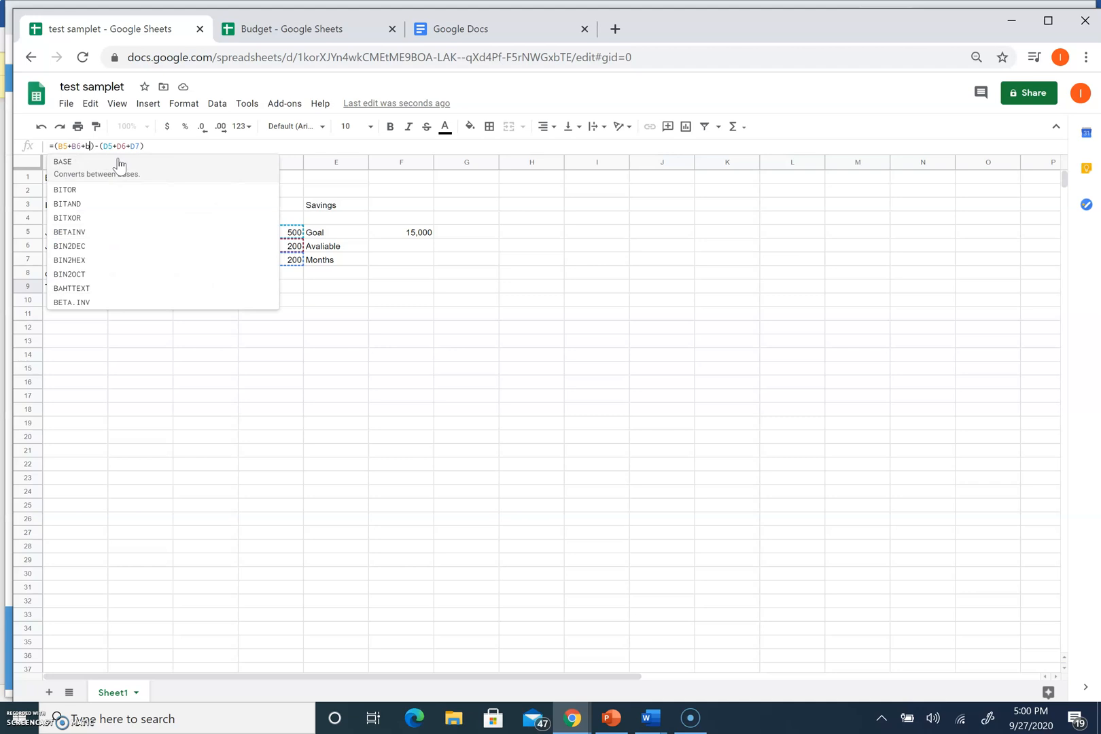
{"action": "type", "text": "*"}
{"action": "key", "text": "BackSpace"}
{"action": "type", "text": "8"}
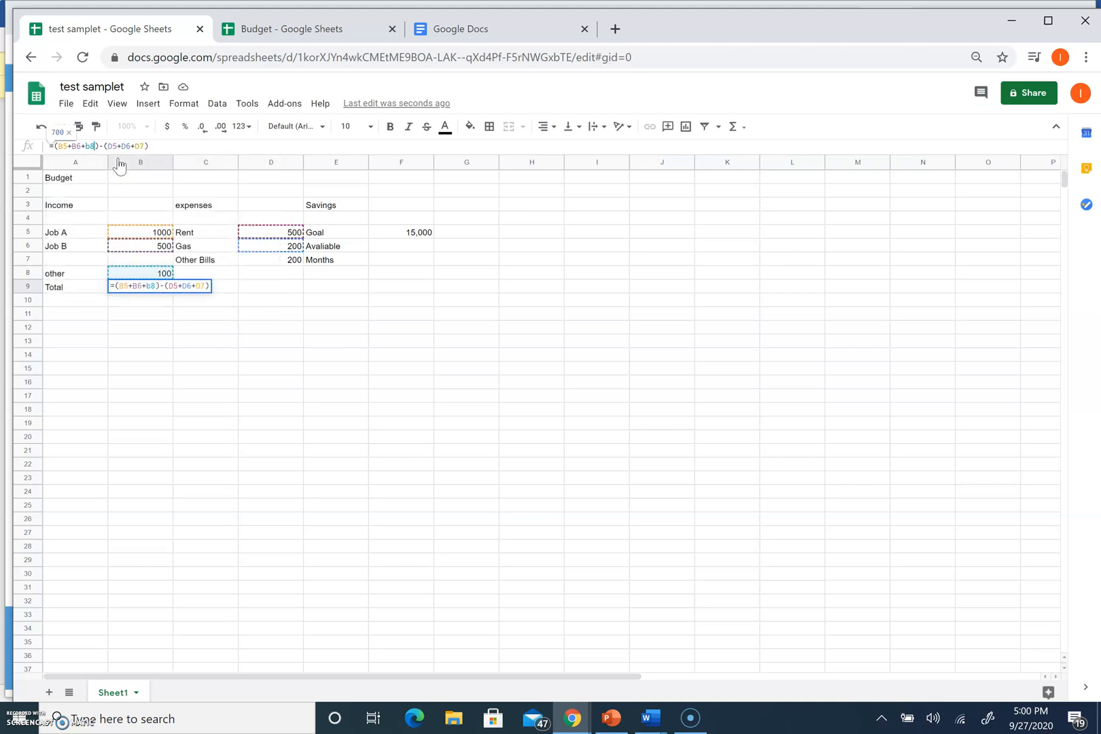
{"action": "key", "text": "Return"}
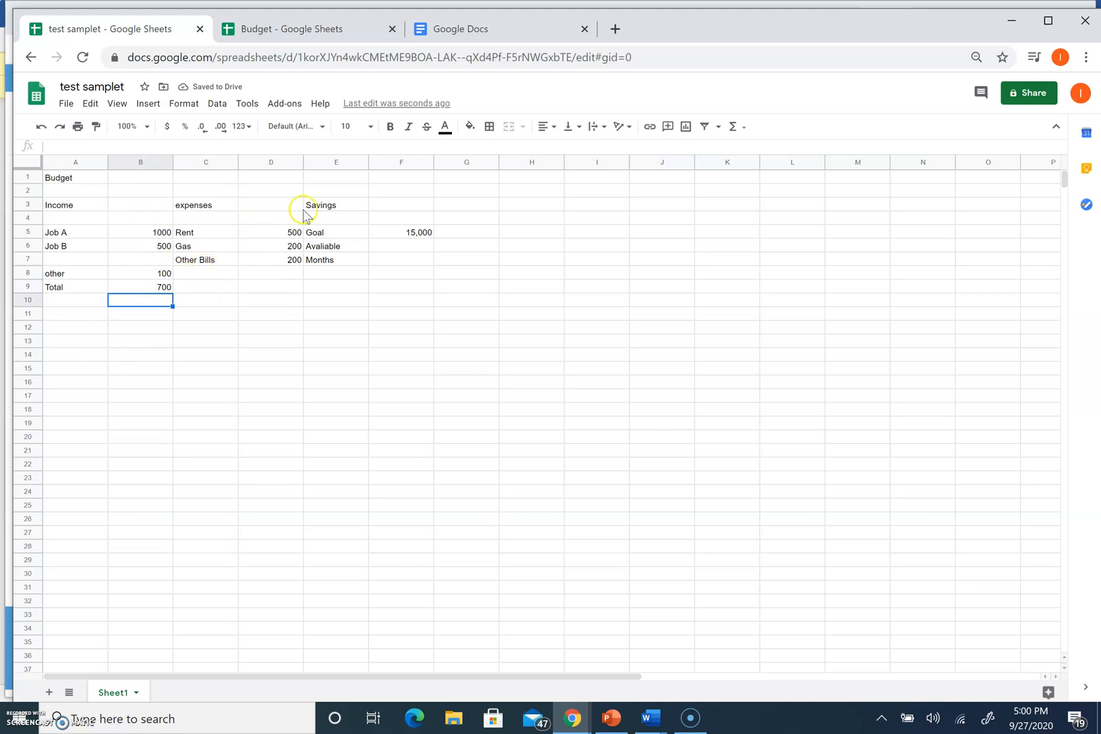
Set Avaliable in F6 to =B9 so it shows the 700 Total
{"action": "left_click", "coordinate": [374, 246]}
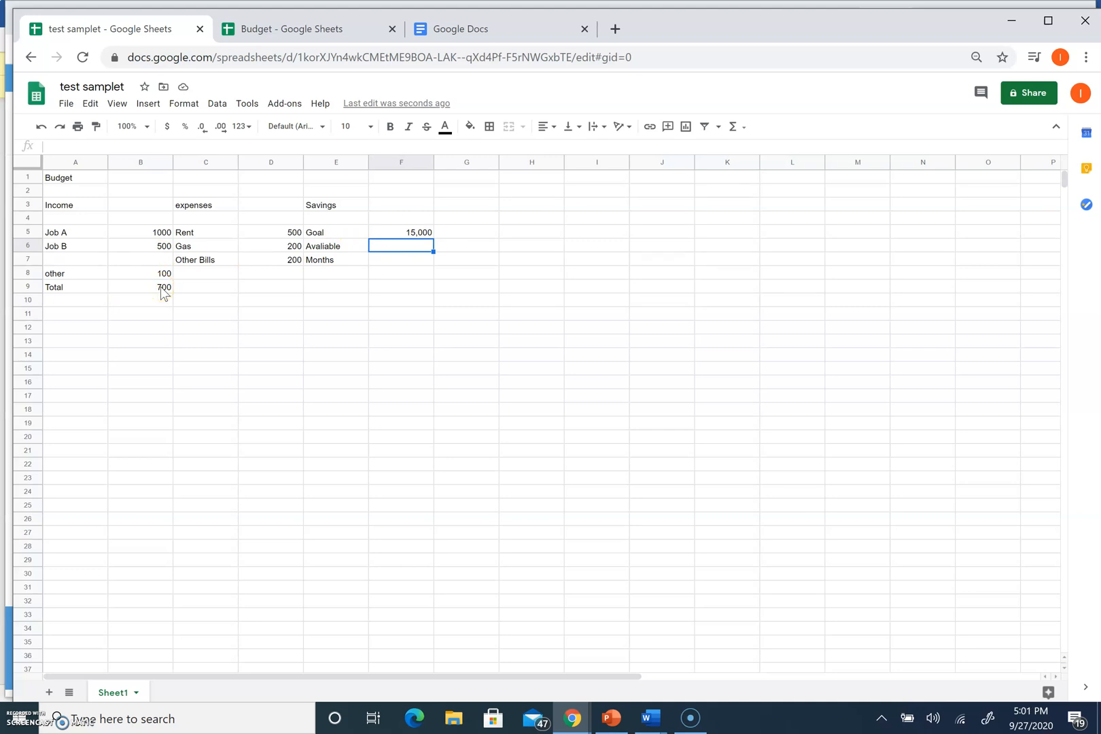
{"action": "type", "text": "B9"}
{"action": "key", "text": "BackSpace"}
{"action": "key", "text": "BackSpace"}
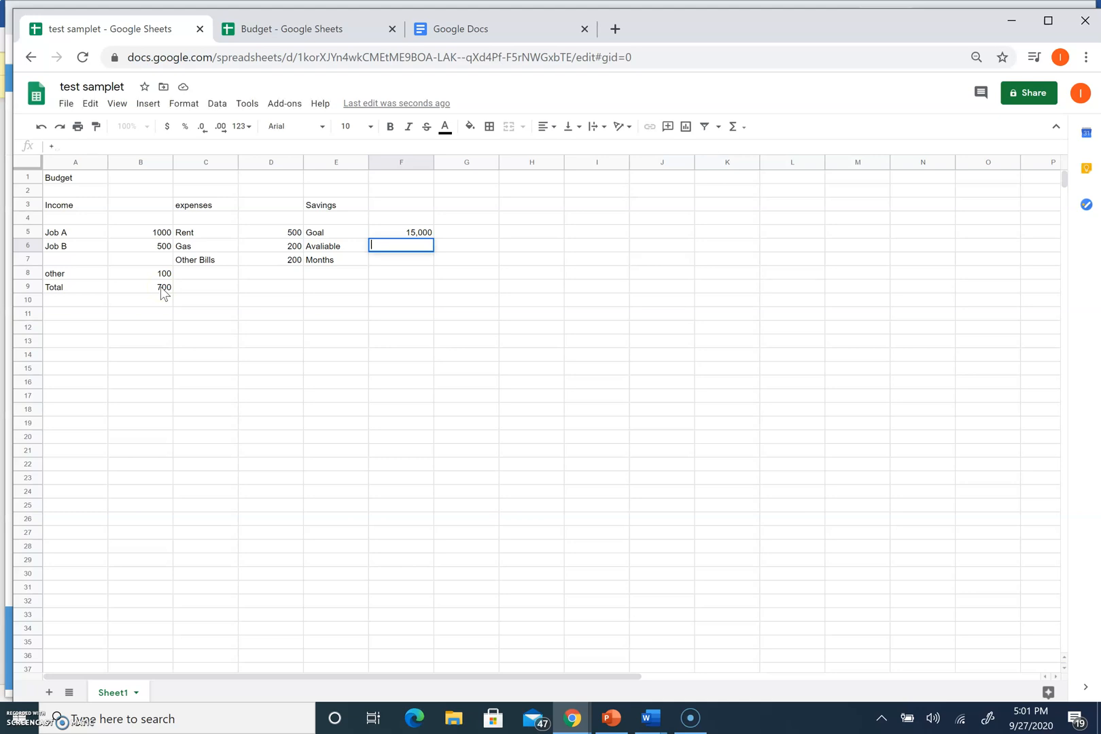
{"action": "type", "text": "=B9"}
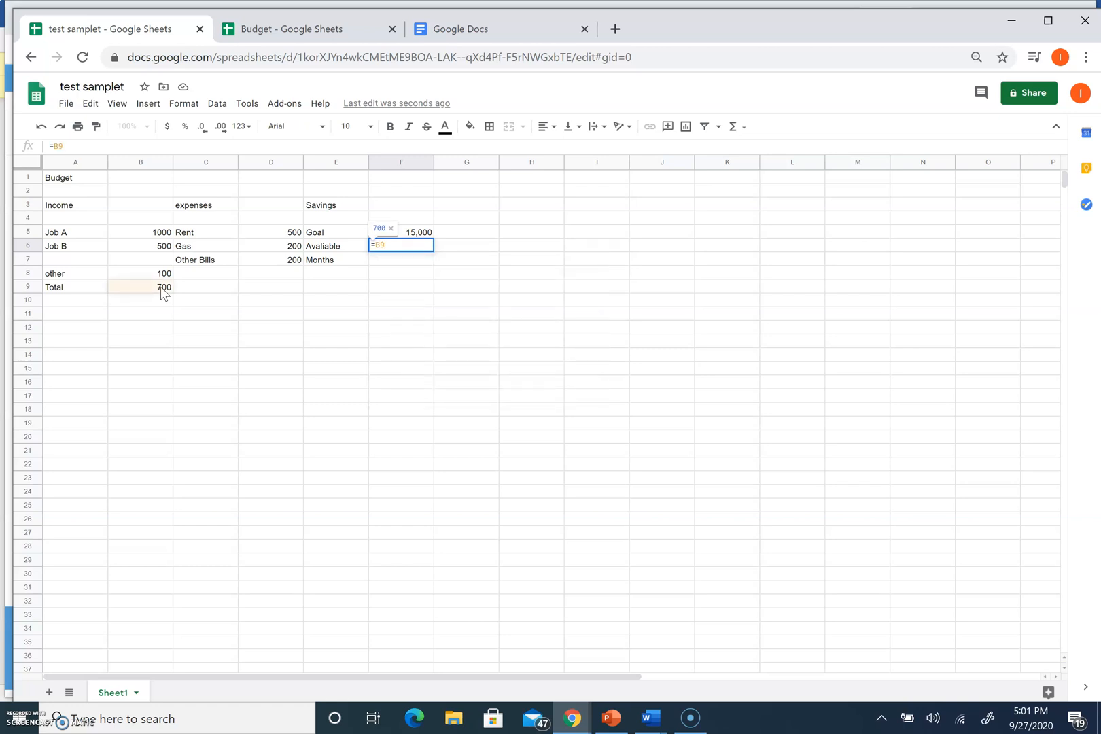
{"action": "key", "text": "Return"}
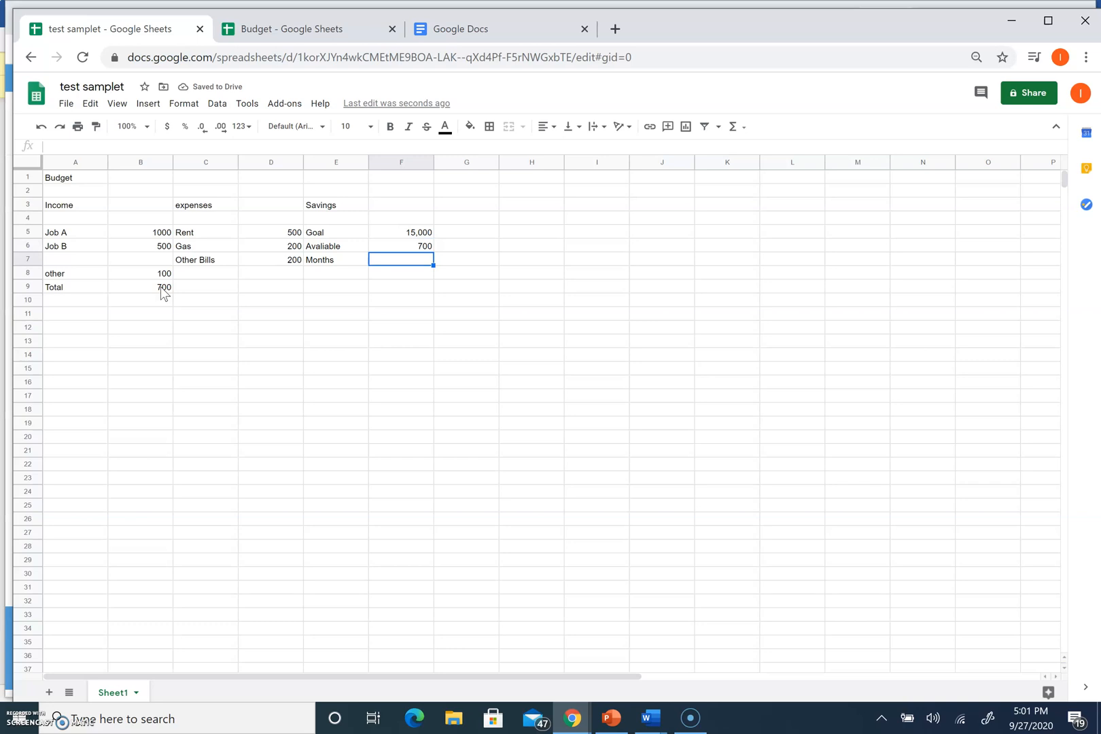
Enter =F5/F6 in F7 so Months shows 21.42857143
{"action": "left_click", "coordinate": [398, 264]}
{"action": "type", "text": "="}
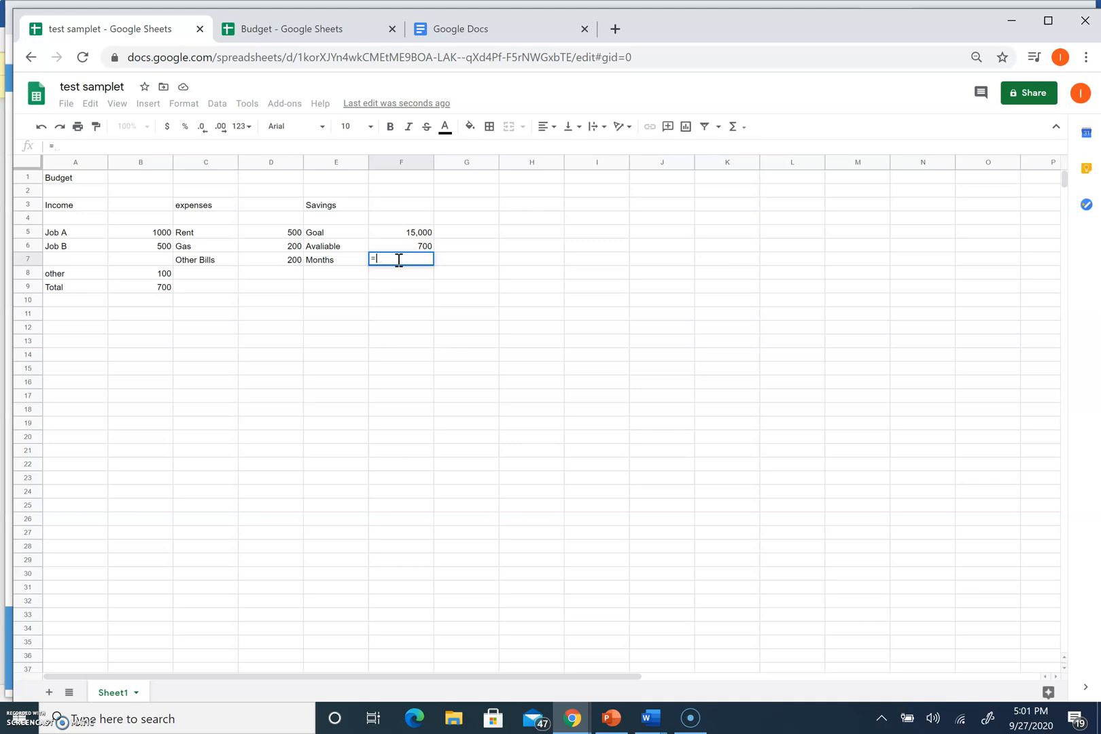
{"action": "type", "text": "F5/F6"}
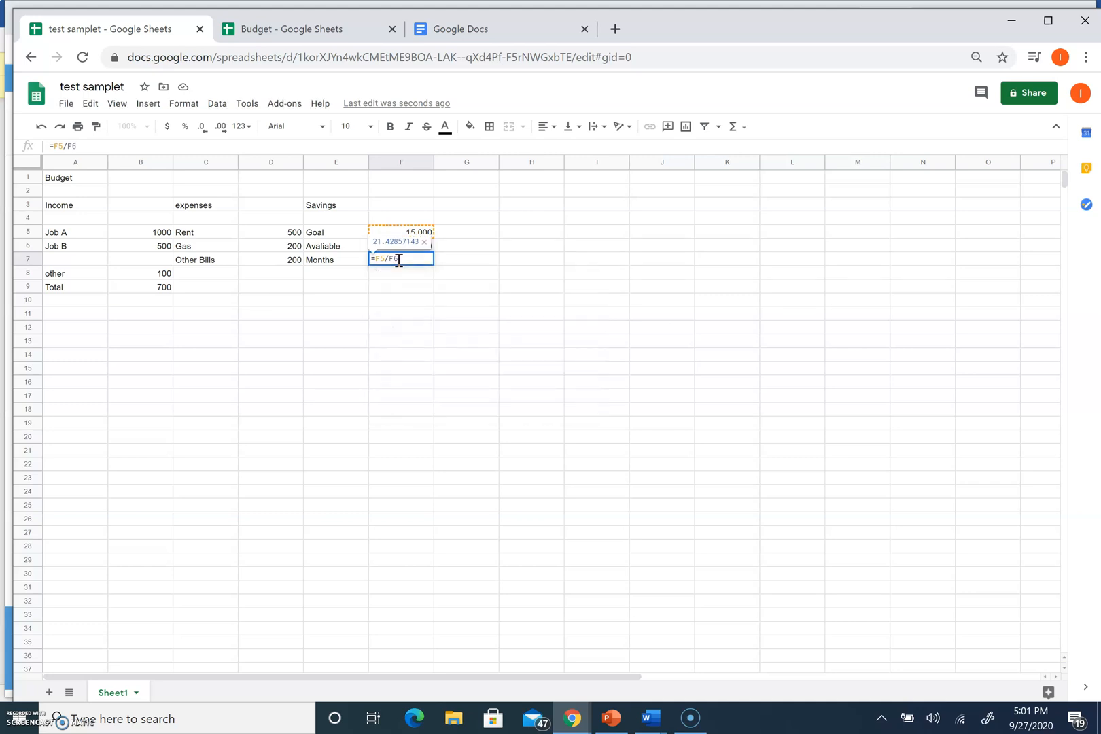
{"action": "key", "text": "Return"}
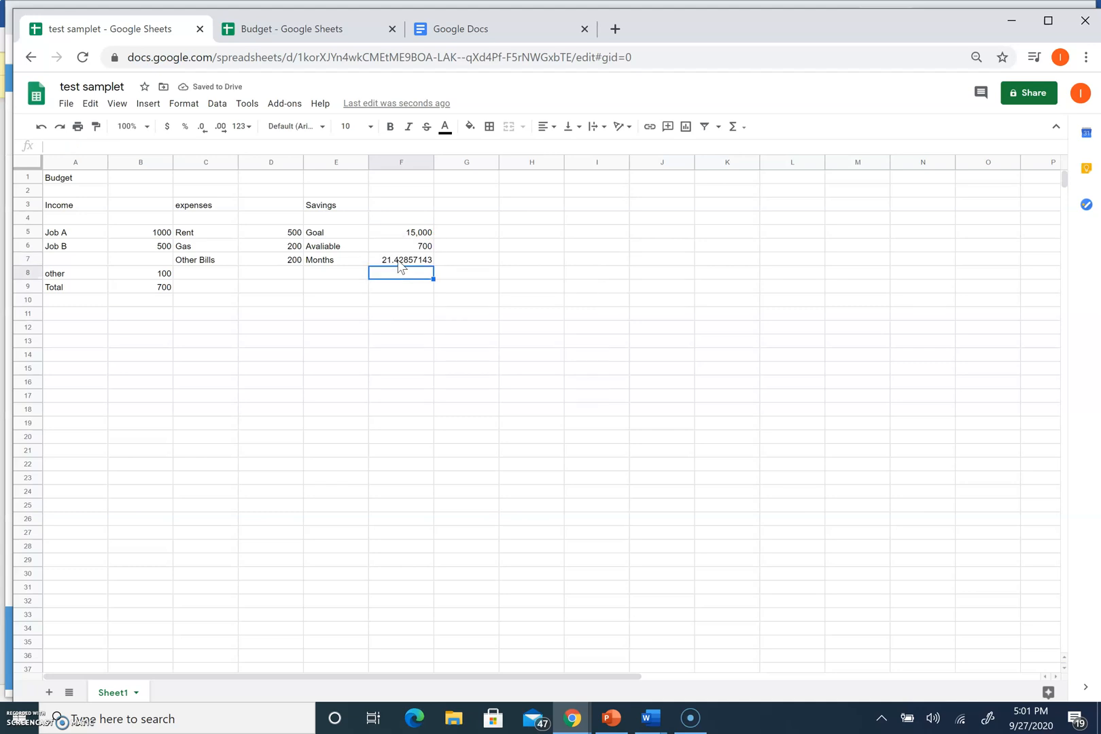
Change Rent in D5 to 200 and Job B in B6 to 600
{"action": "left_click", "coordinate": [286, 233]}
{"action": "type", "text": "20"}
{"action": "key", "text": "Return"}
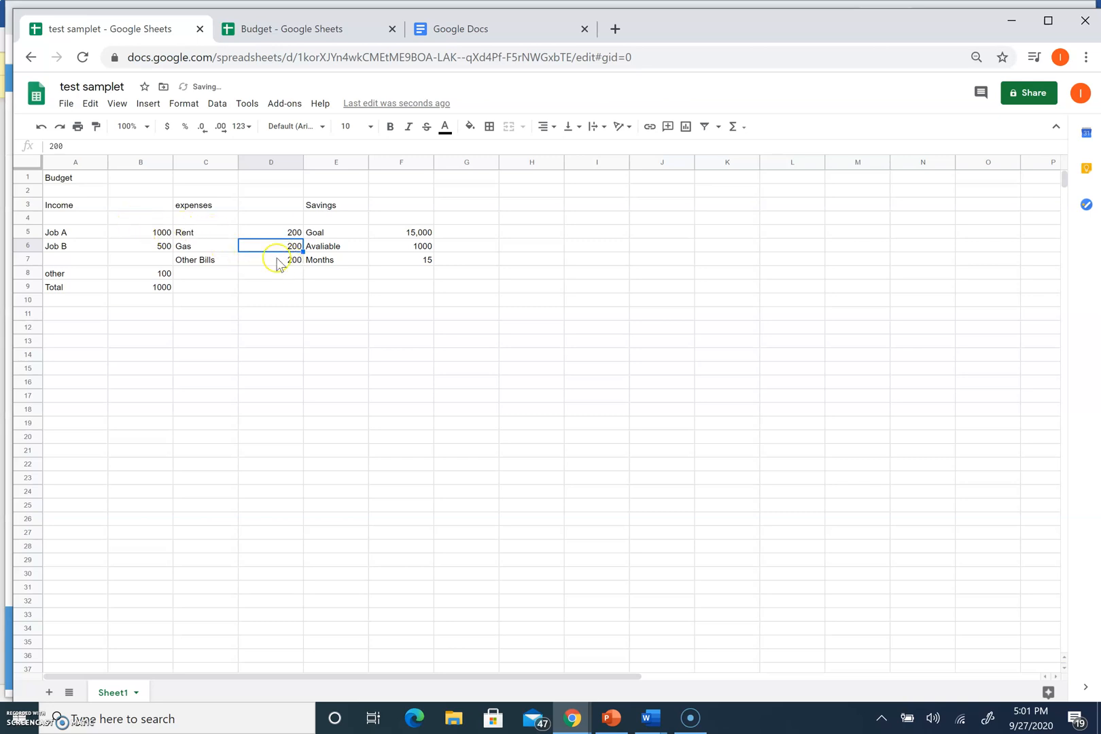
{"action": "left_click", "coordinate": [160, 248]}
{"action": "type", "text": "600"}
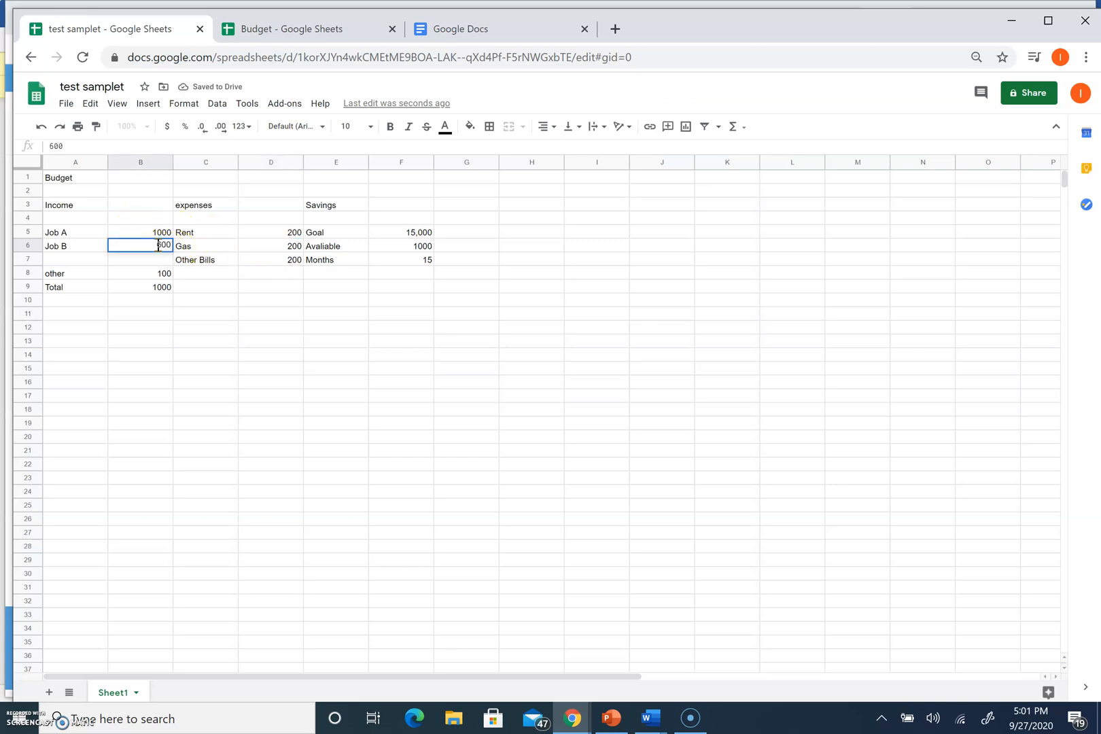
{"action": "key", "text": "Return"}
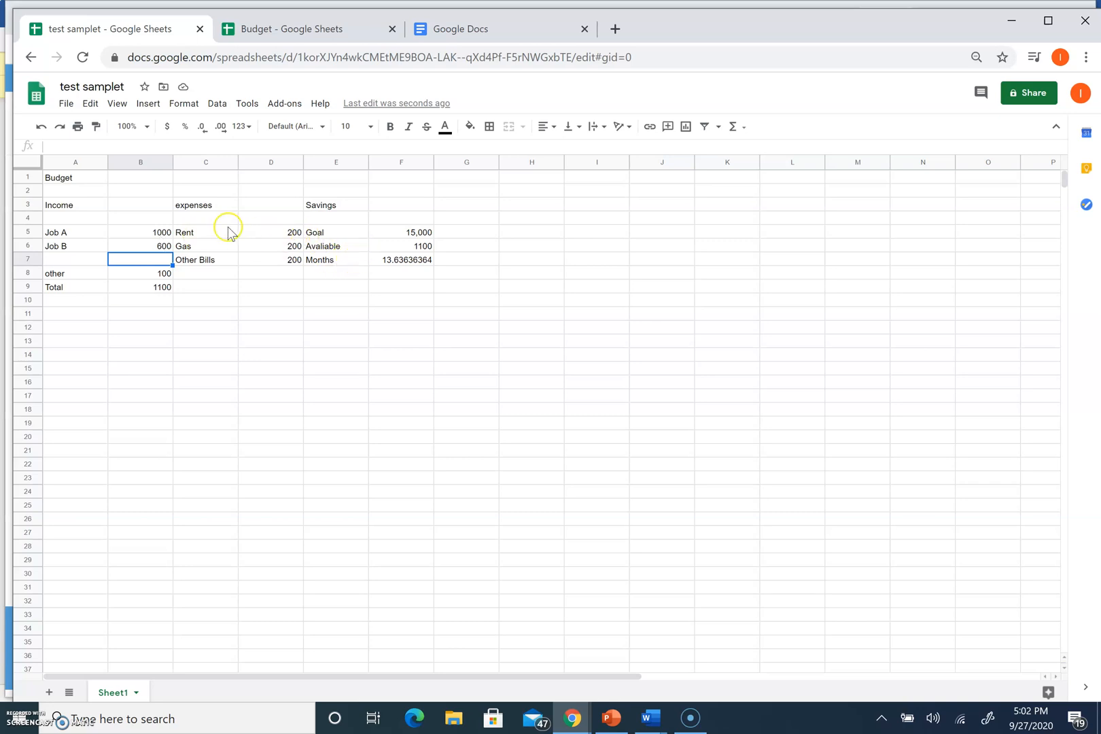
Select the budget amounts range starting at B5
{"action": "left_click", "coordinate": [153, 223]}
{"action": "left_click_drag", "start_coordinate": [153, 224], "coordinate": [259, 285]}
{"action": "left_click", "coordinate": [151, 228]}
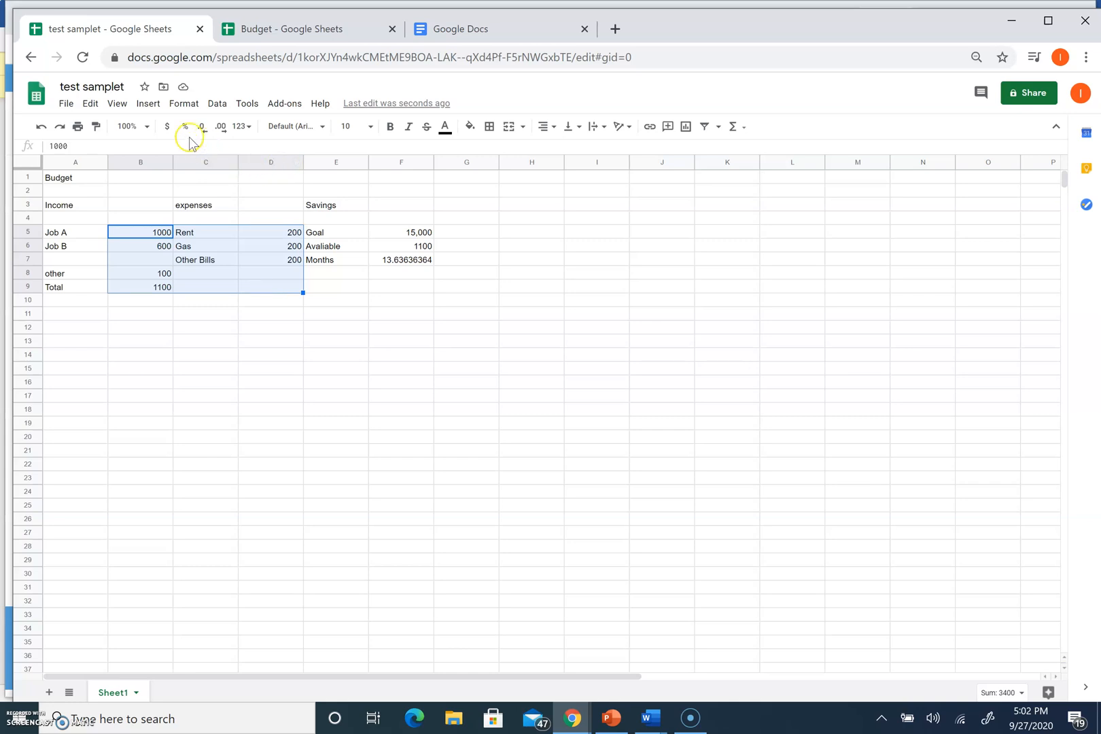
Format the income, expense, Goal and Avaliable amounts as dollar currency
{"action": "left_click", "coordinate": [167, 125]}
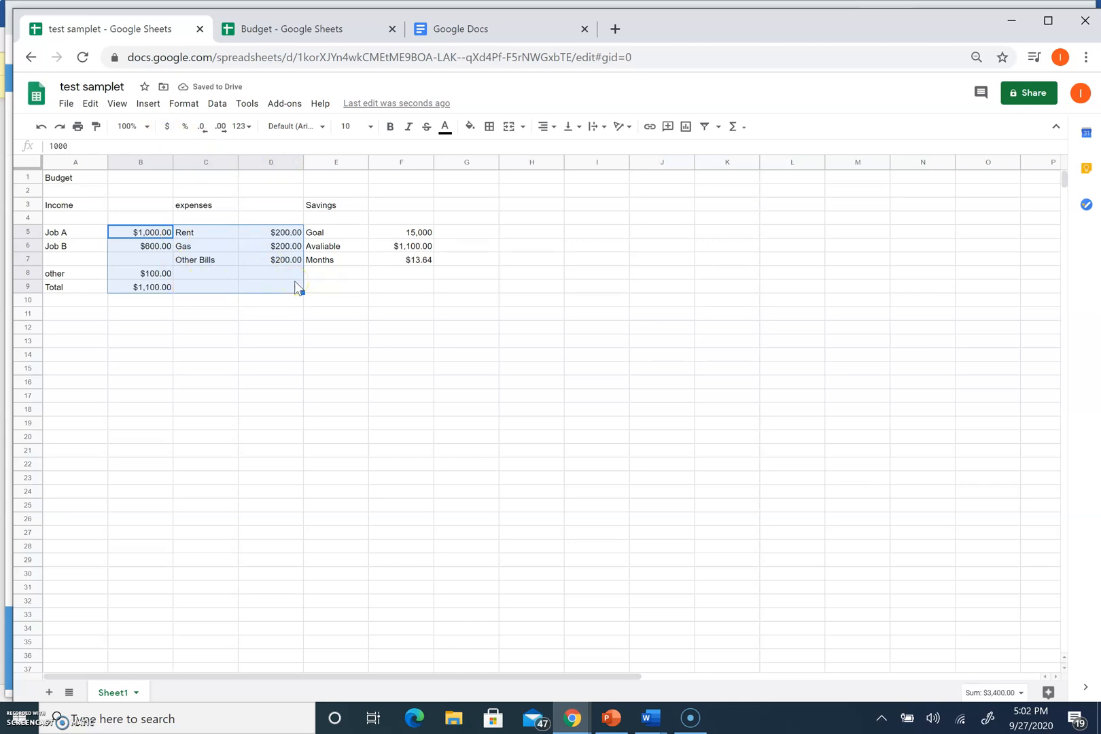
{"action": "left_click", "coordinate": [359, 230]}
{"action": "double_click", "coordinate": [359, 230]}
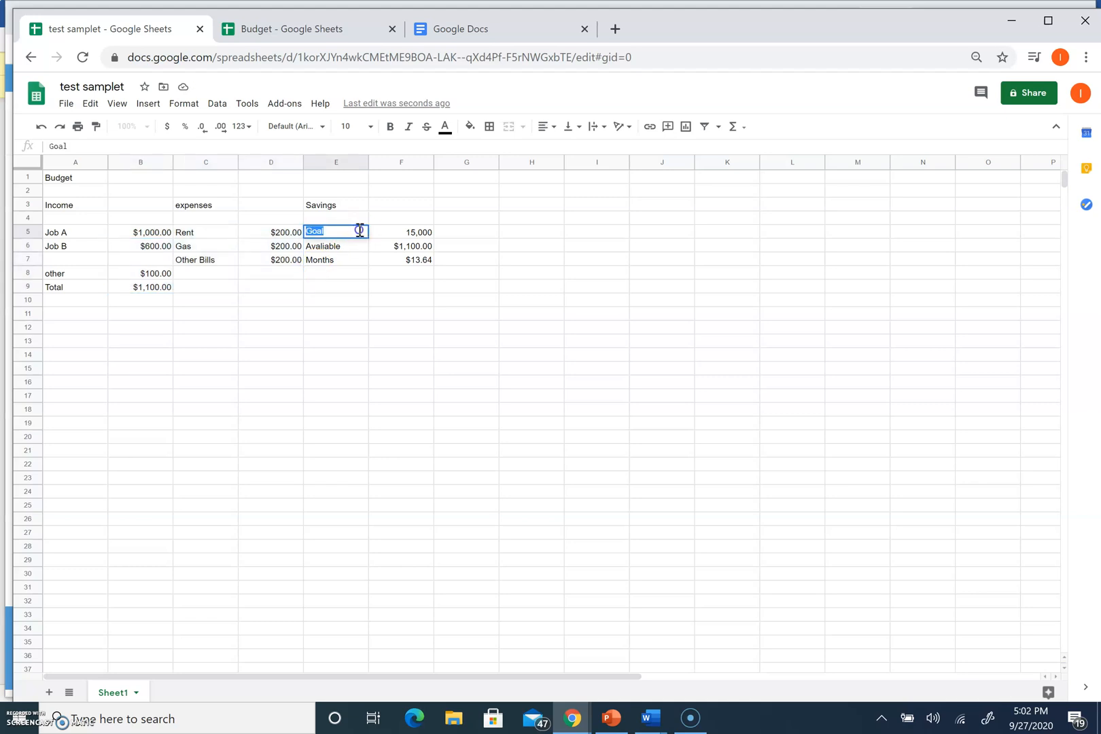
{"action": "left_click_drag", "start_coordinate": [395, 231], "coordinate": [402, 250]}
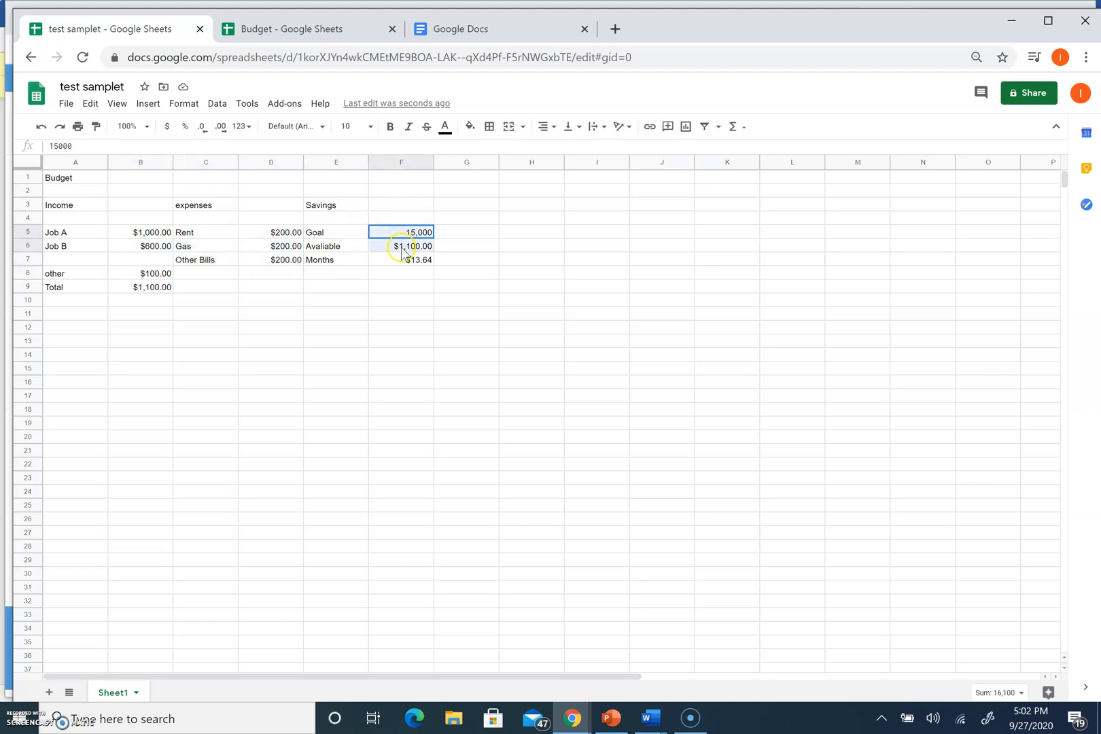
{"action": "left_click", "coordinate": [165, 130]}
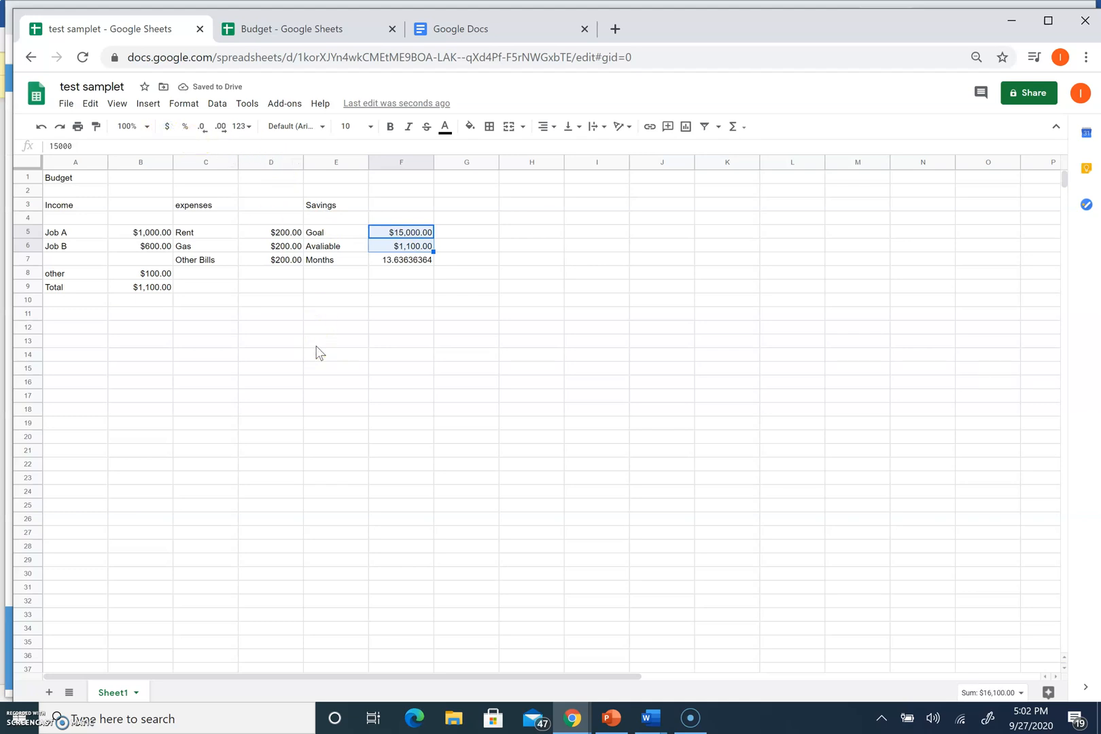
Trim the Months value in F7 to 13.6363636 by adjusting decimal places
{"action": "left_click", "coordinate": [418, 262]}
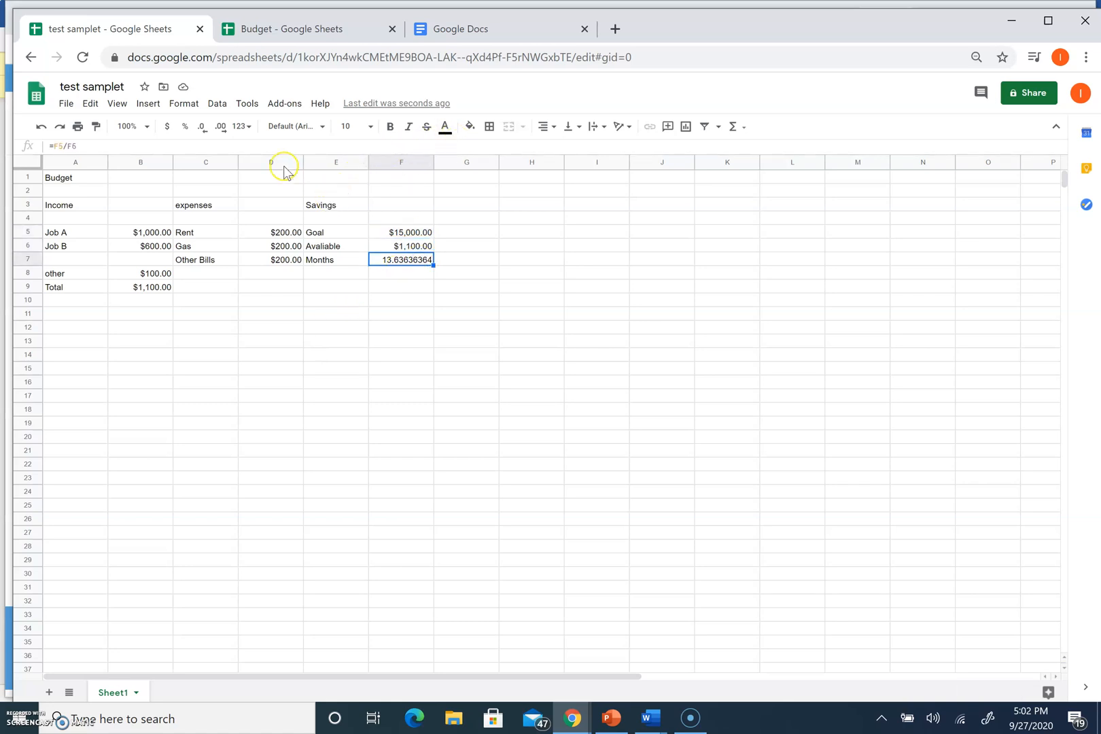
{"action": "left_click", "coordinate": [203, 127]}
{"action": "left_click", "coordinate": [223, 127]}
{"action": "left_click", "coordinate": [203, 127]}
{"action": "left_click", "coordinate": [203, 126]}
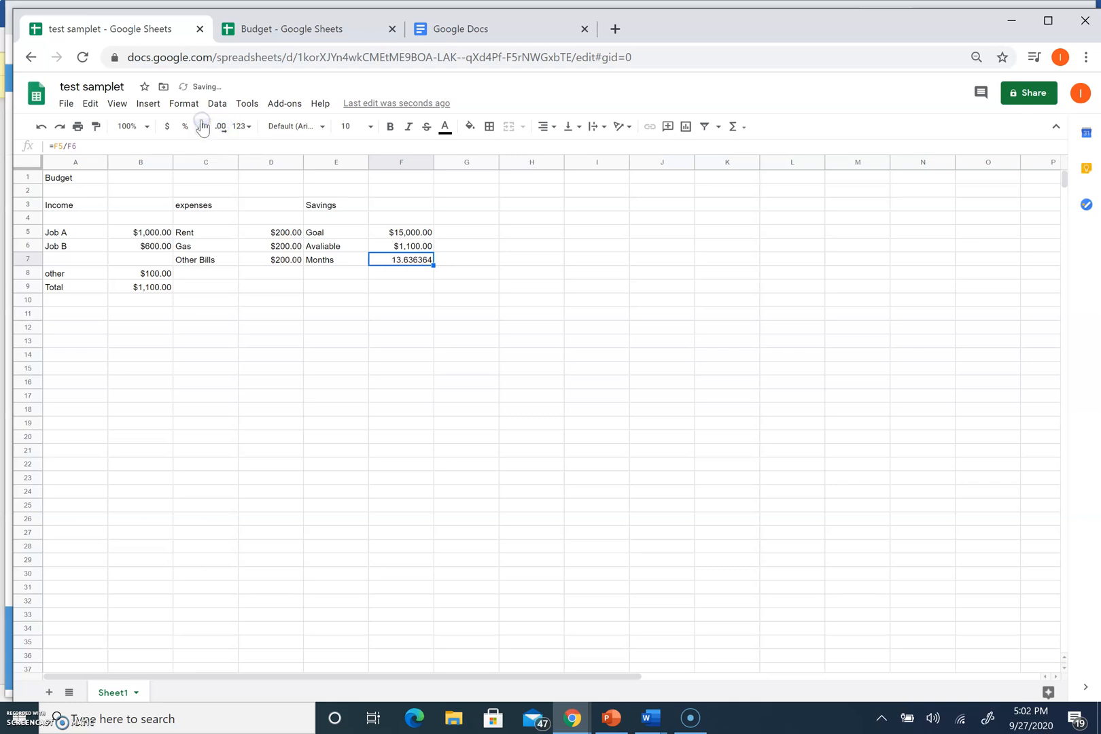
{"action": "left_click", "coordinate": [220, 127]}
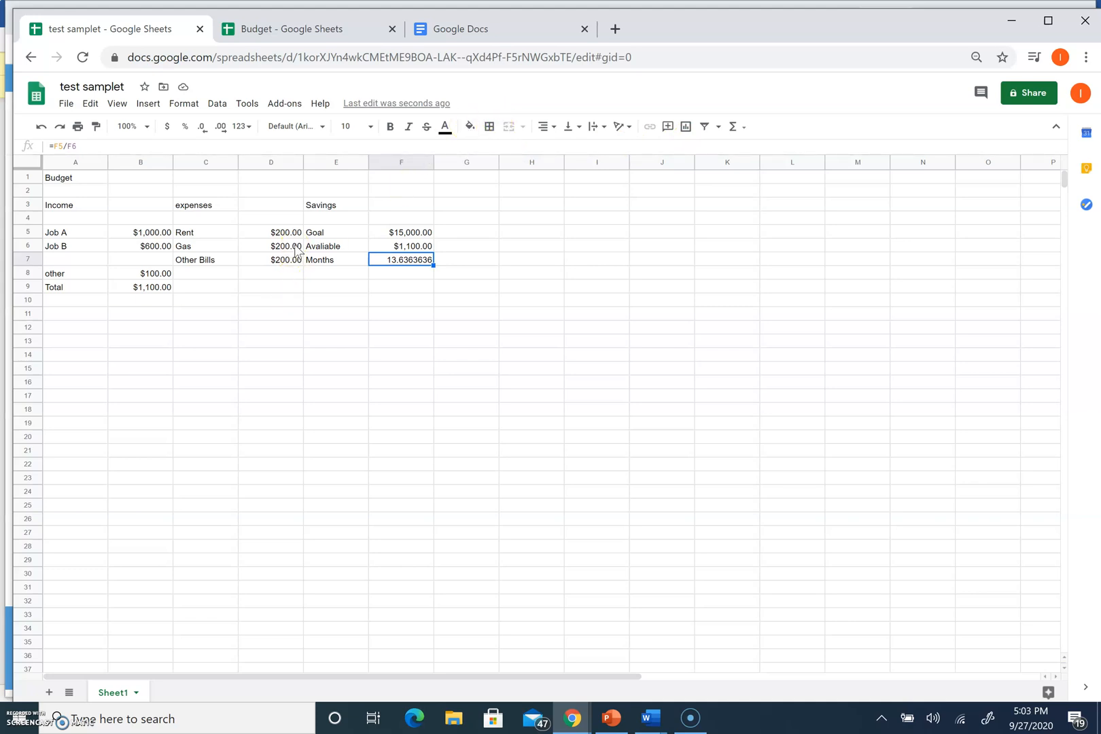
In the separate Budget spreadsheet, enter the title Budget in cell A1
{"action": "left_click", "coordinate": [316, 39]}
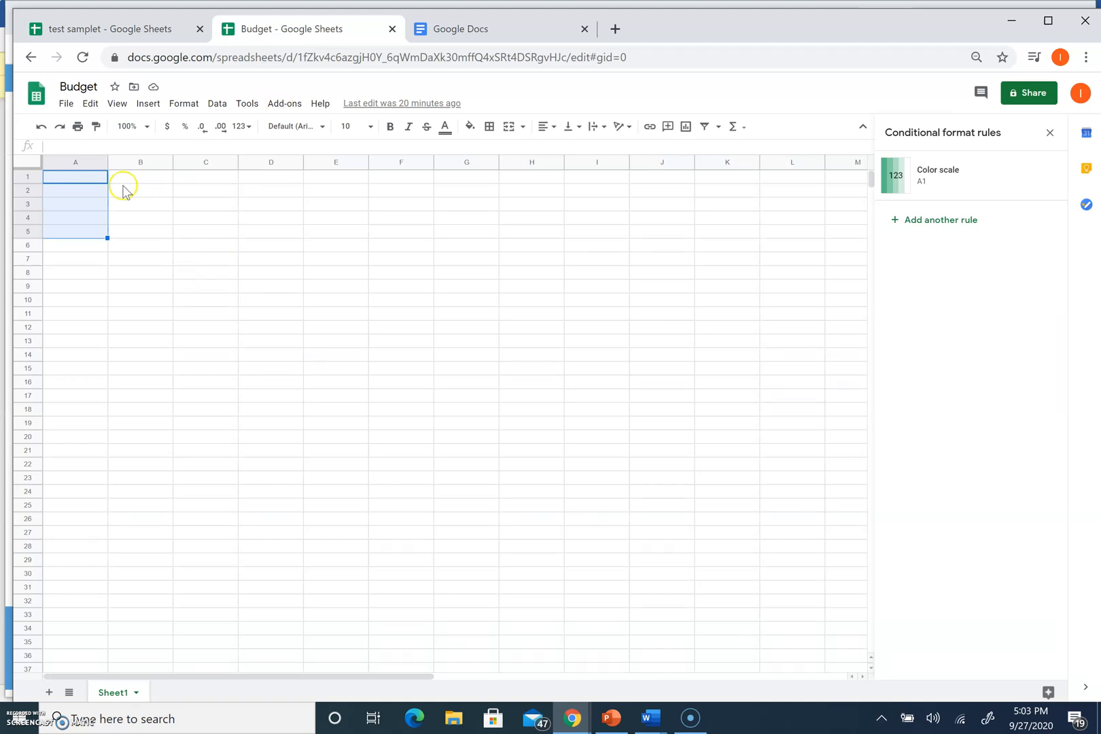
{"action": "left_click", "coordinate": [79, 196]}
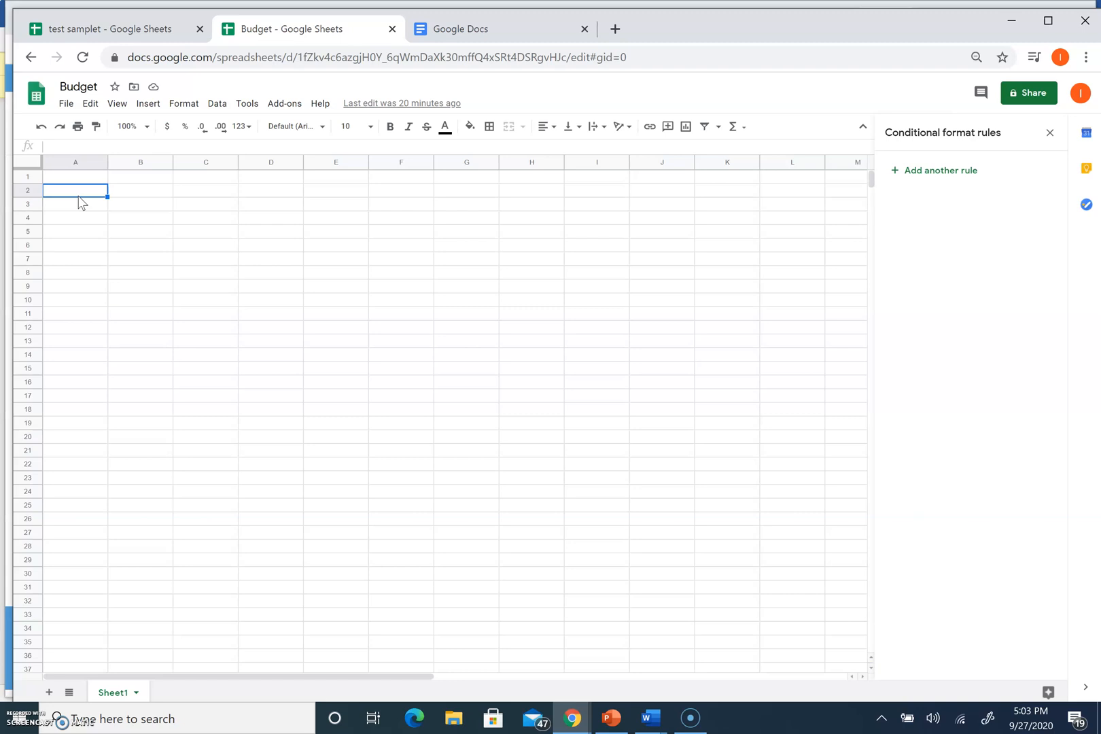
{"action": "type", "text": "B"}
{"action": "key", "text": "Escape"}
{"action": "left_click", "coordinate": [69, 177]}
{"action": "type", "text": "Budget"}
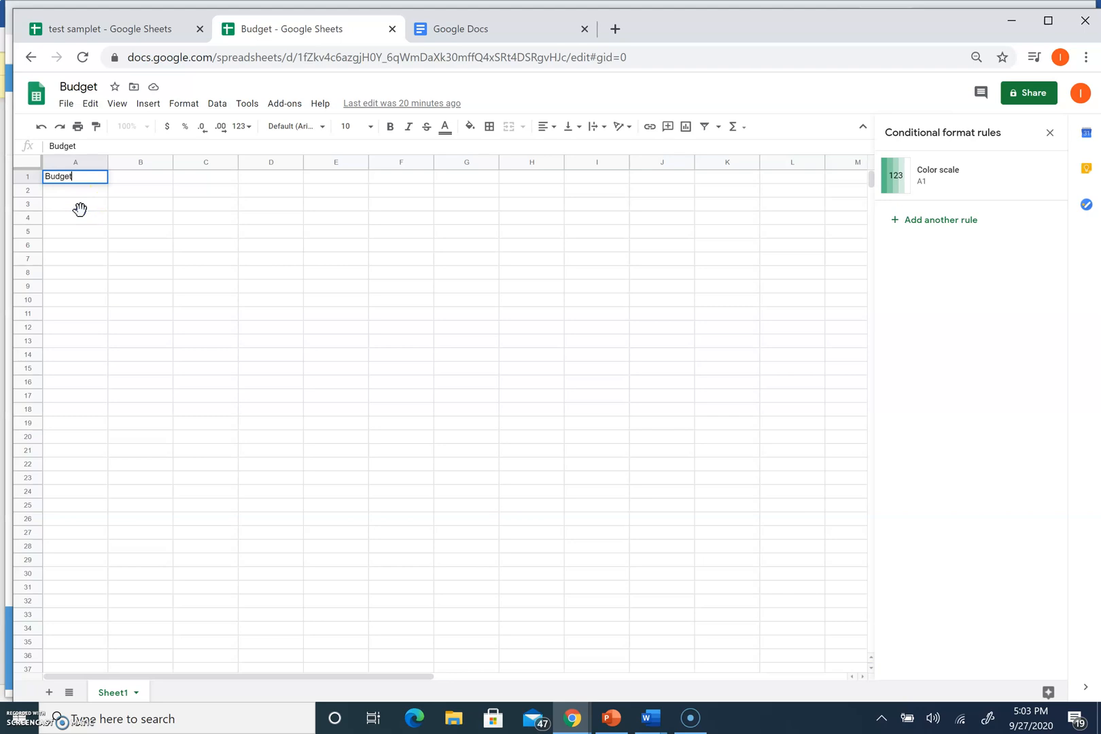
{"action": "left_click", "coordinate": [79, 208]}
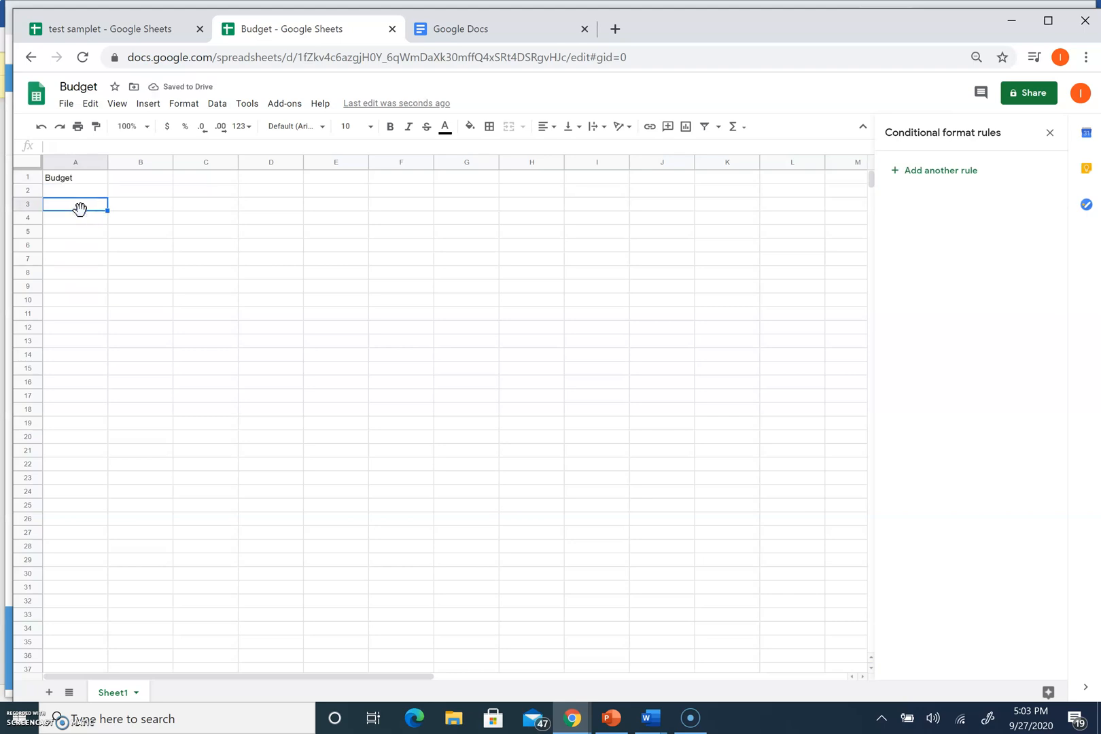
Enter the headers Budget, Amount and Comment in A3:C3
{"action": "type", "text": "Budget"}
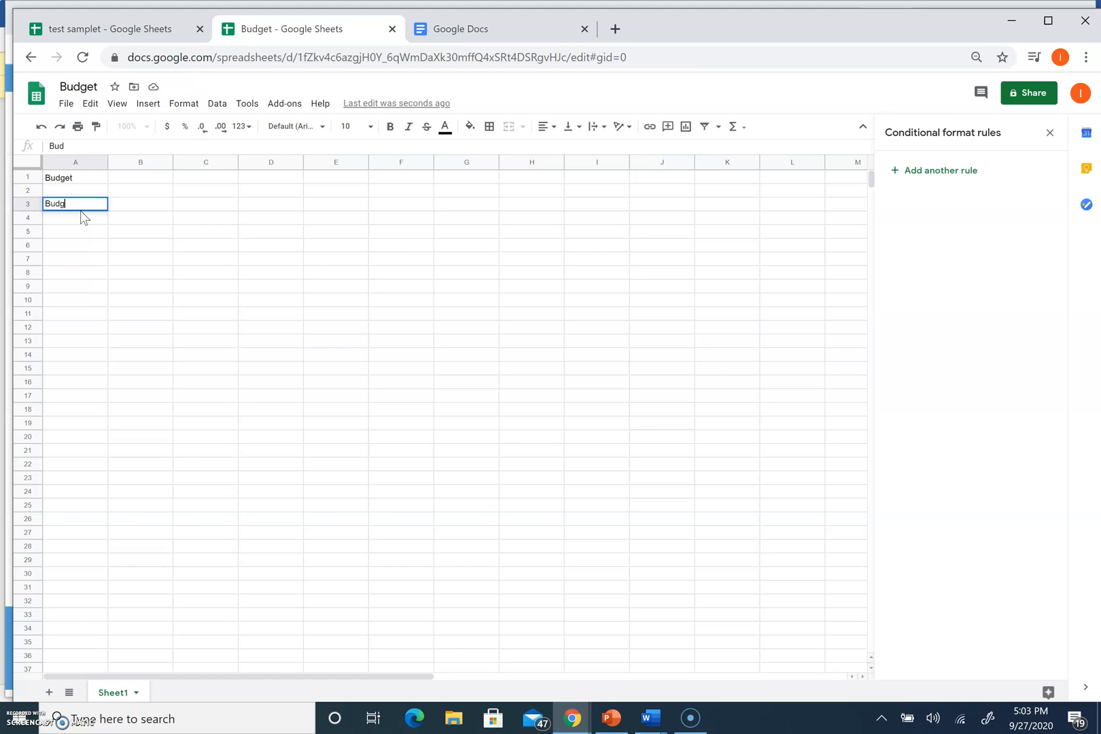
{"action": "left_click", "coordinate": [133, 205]}
{"action": "type", "text": "Amount"}
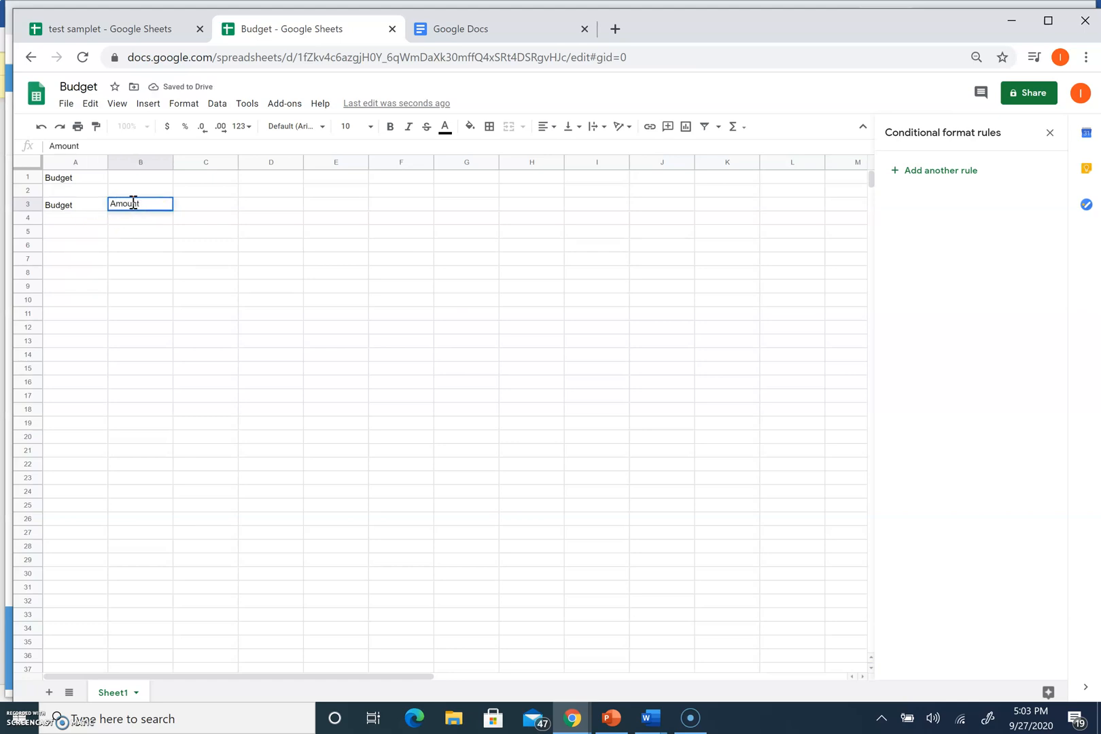
{"action": "left_click", "coordinate": [198, 204]}
{"action": "type", "text": "C"}
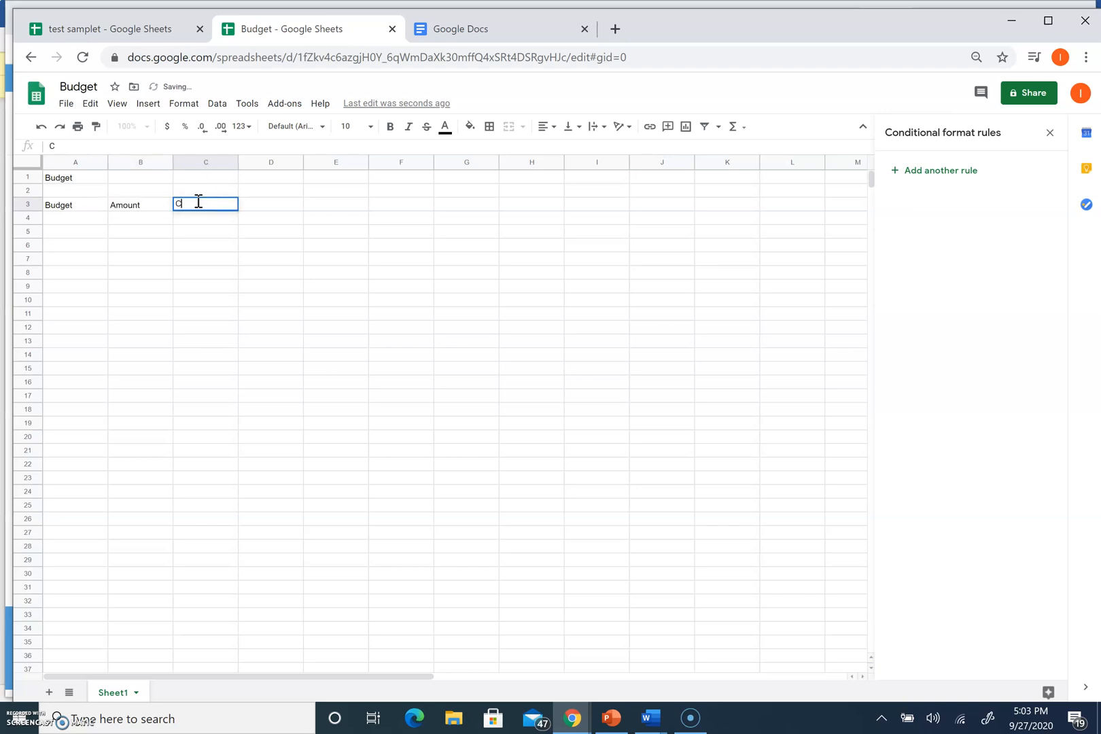
{"action": "type", "text": "omment"}
{"action": "left_click", "coordinate": [87, 216]}
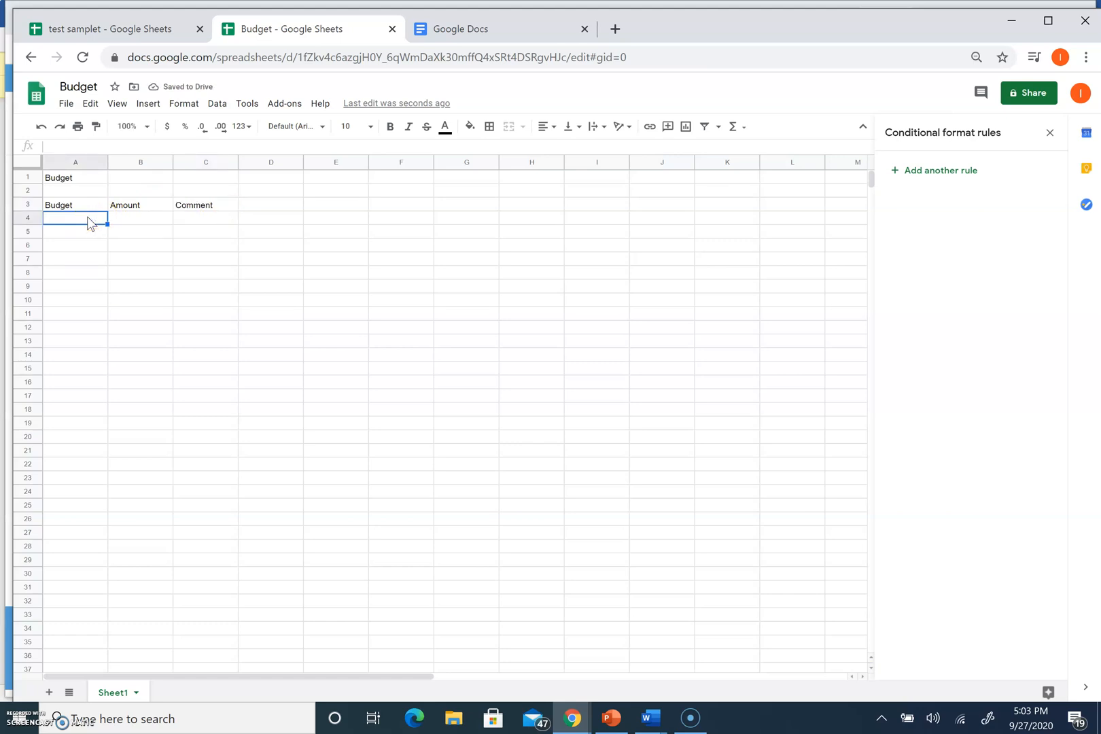
List 'advertsing expense' and 'gas' in column A and widen column A
{"action": "type", "text": "ad"}
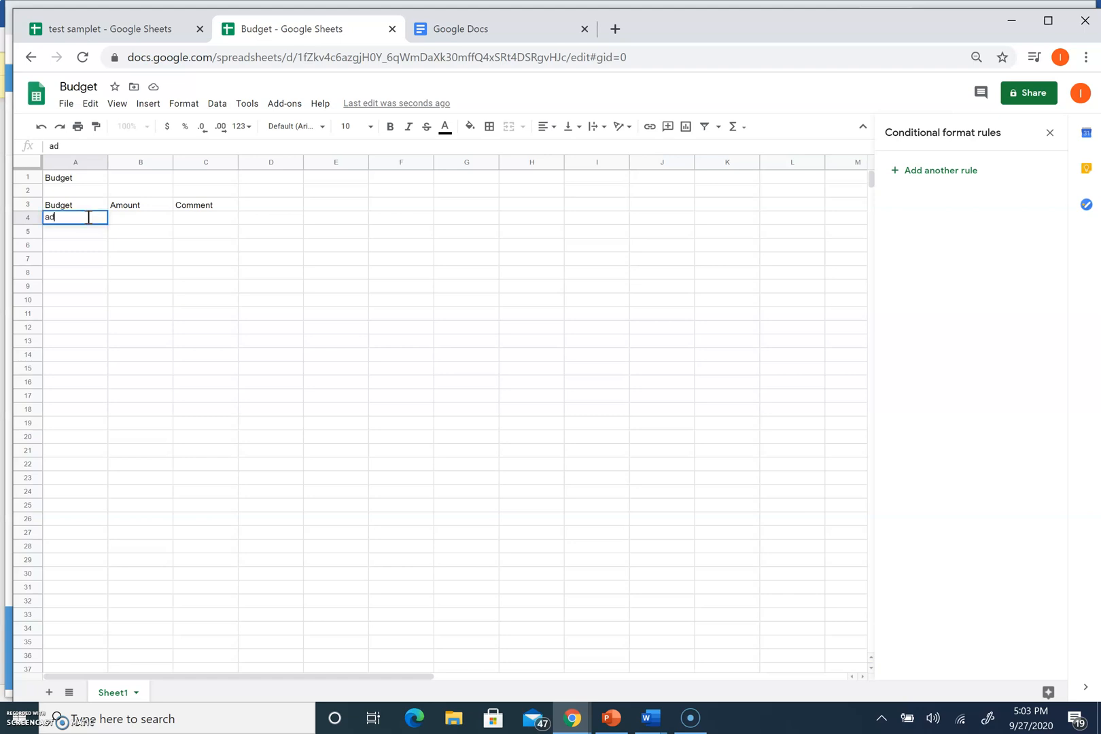
{"action": "type", "text": "vertsing expenses"}
{"action": "left_click", "coordinate": [78, 232]}
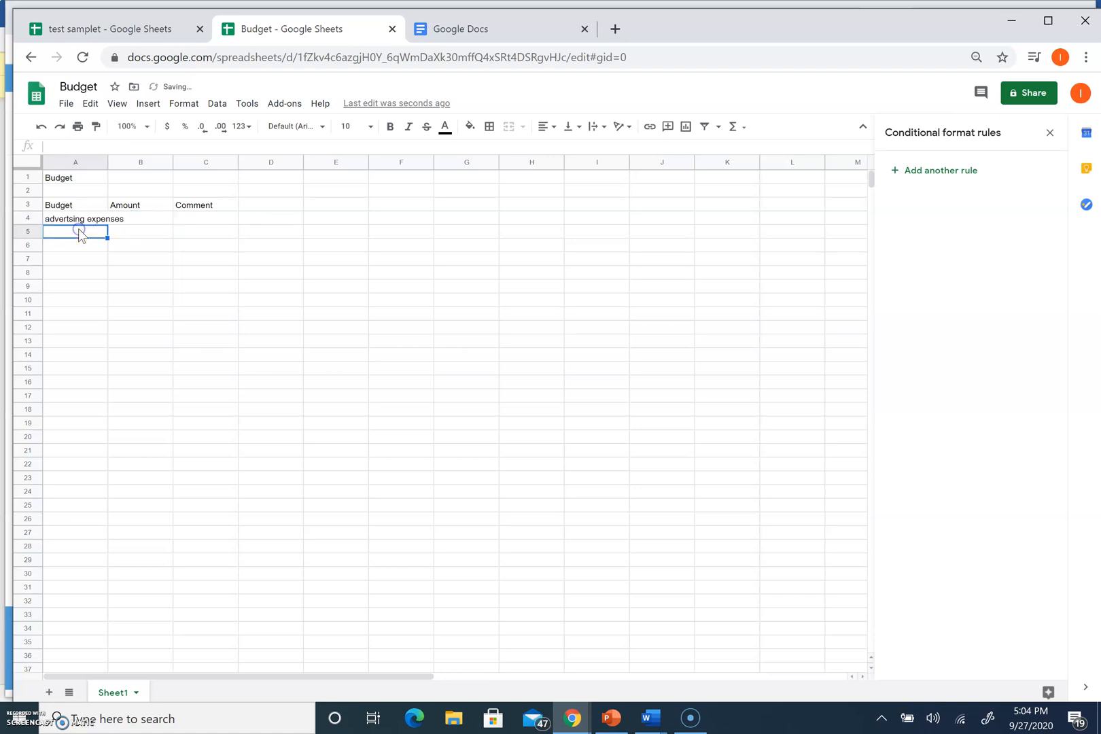
{"action": "type", "text": "gas"}
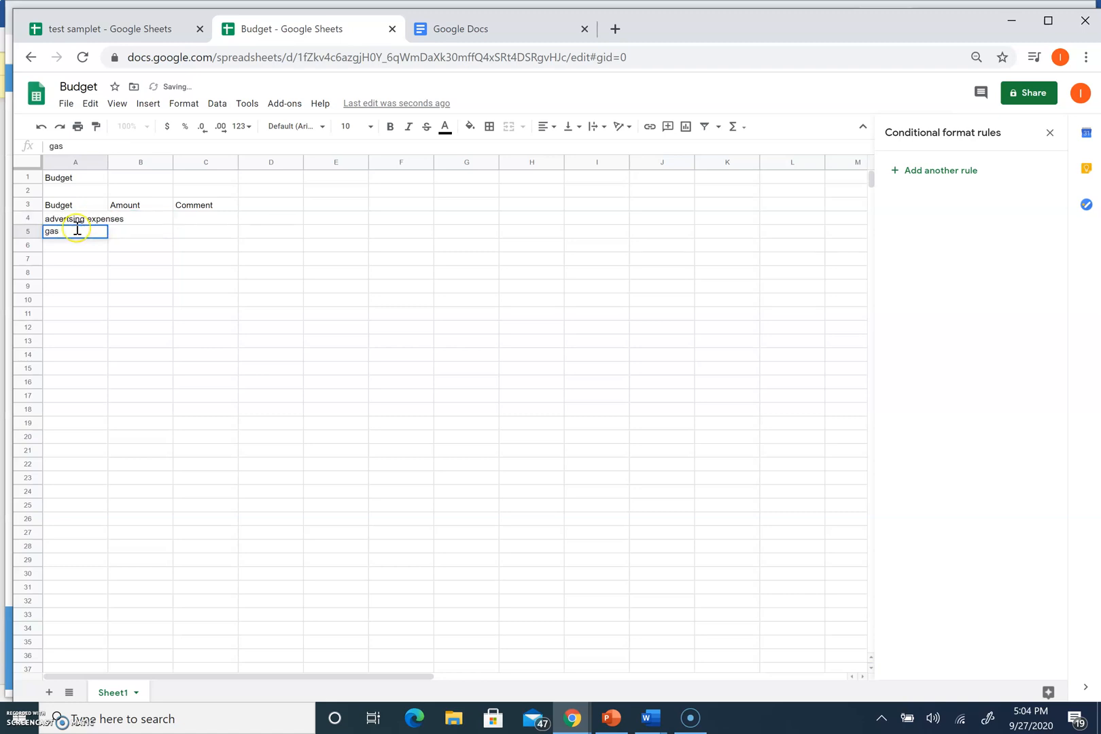
{"action": "left_click_drag", "start_coordinate": [108, 161], "coordinate": [150, 160]}
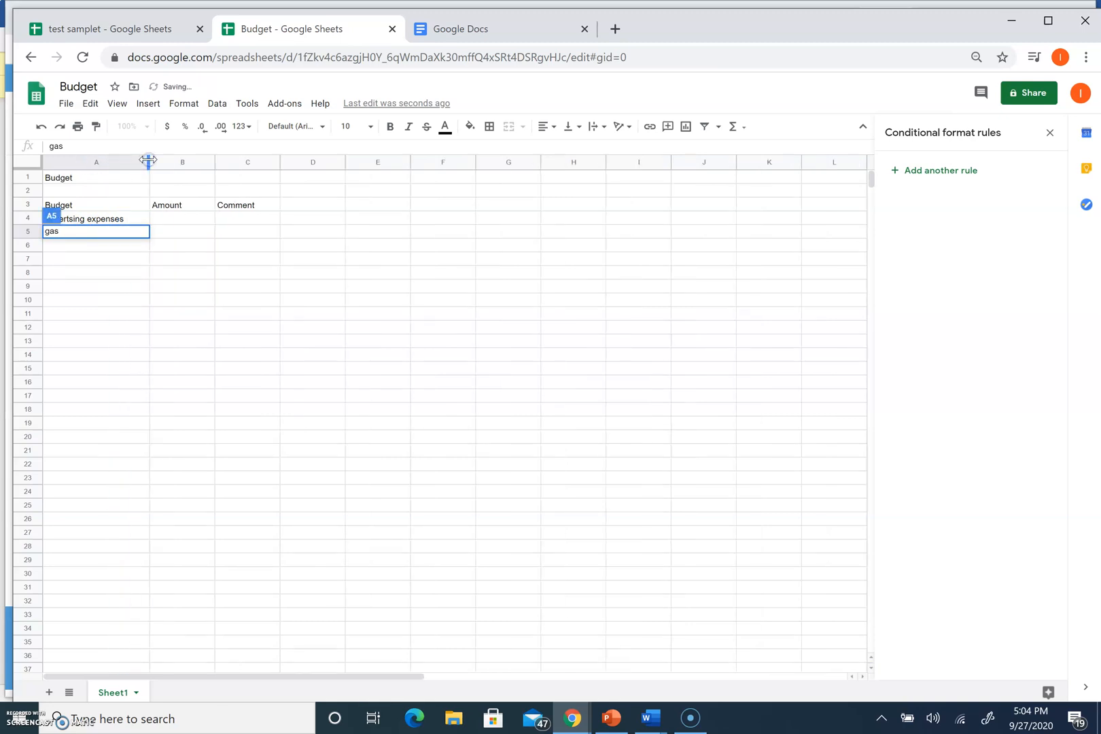
{"action": "left_click", "coordinate": [61, 260]}
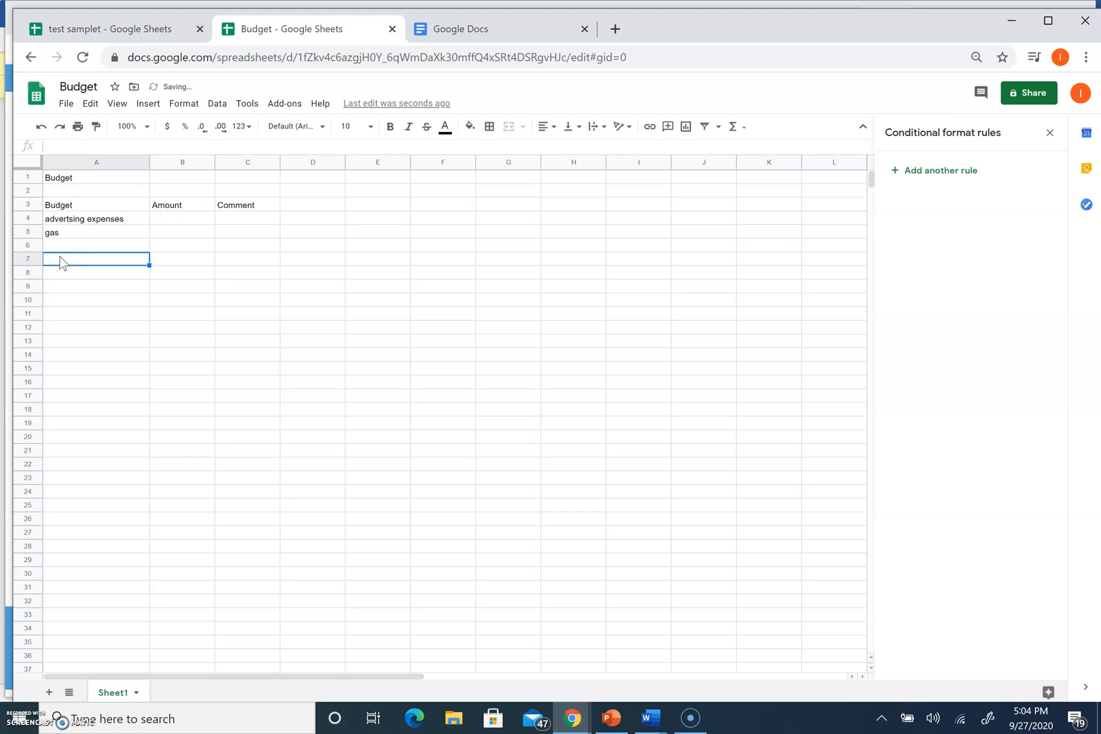
Add 'Reserach and Testing', 'Research' and 'Testing' rows in column A
{"action": "type", "text": "Re"}
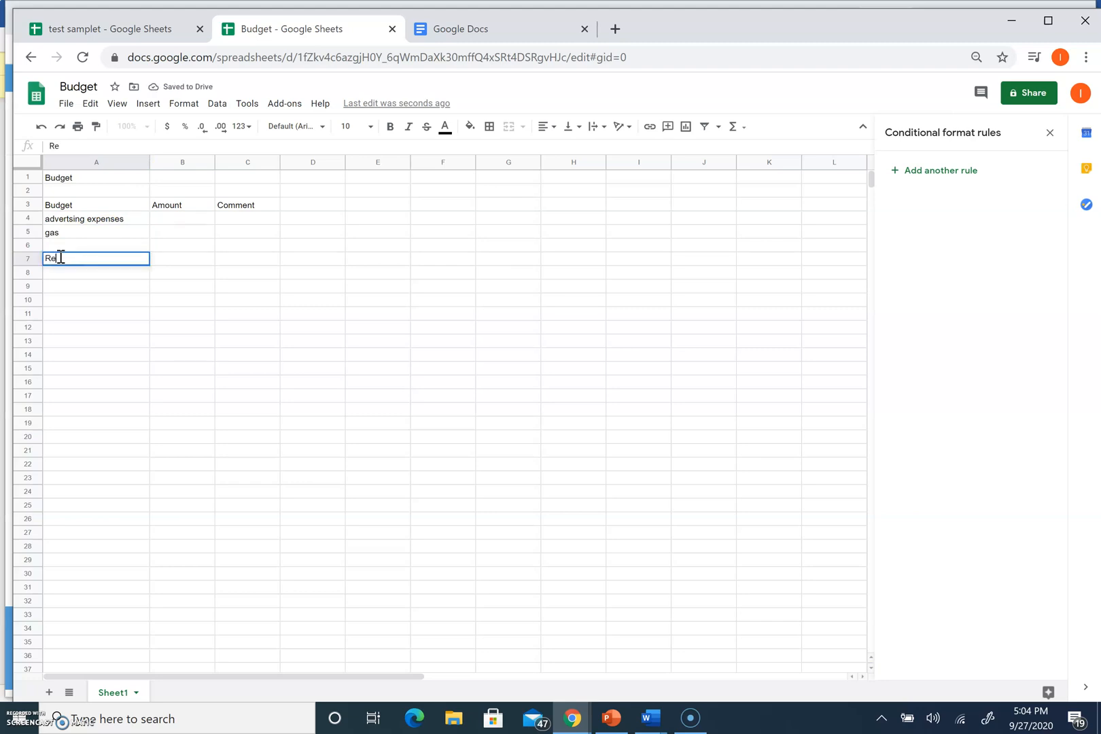
{"action": "type", "text": "serach and Testing"}
{"action": "left_click", "coordinate": [142, 262]}
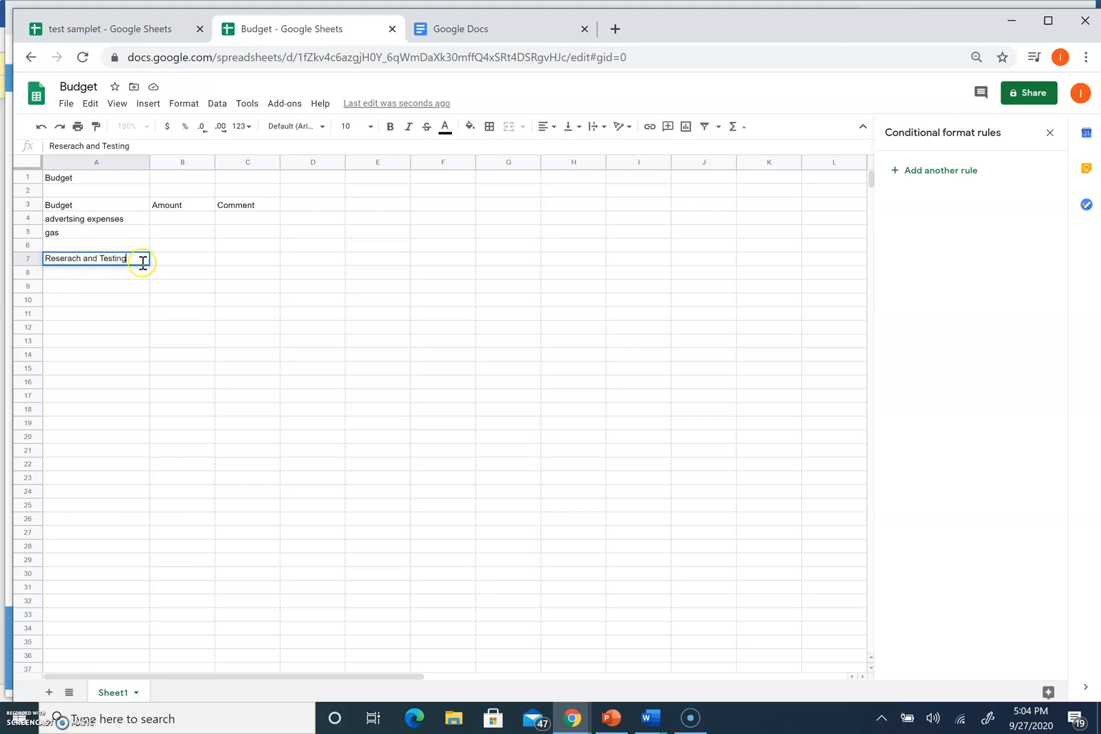
{"action": "left_click", "coordinate": [99, 273]}
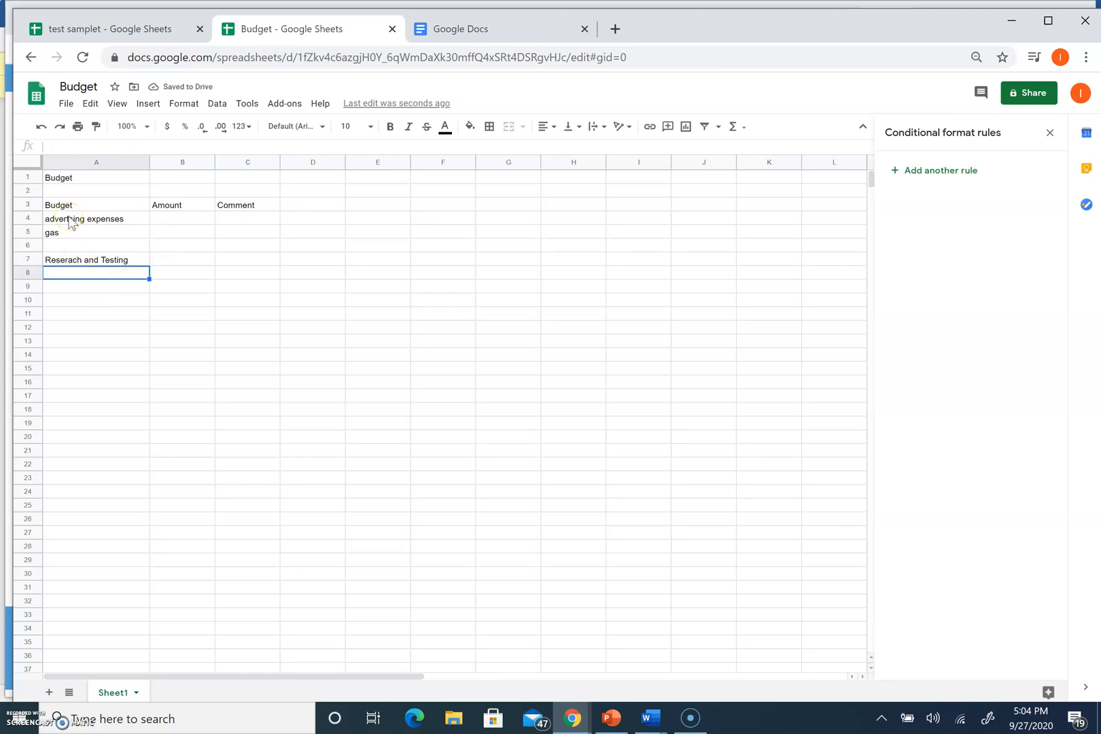
{"action": "type", "text": "Reserach"}
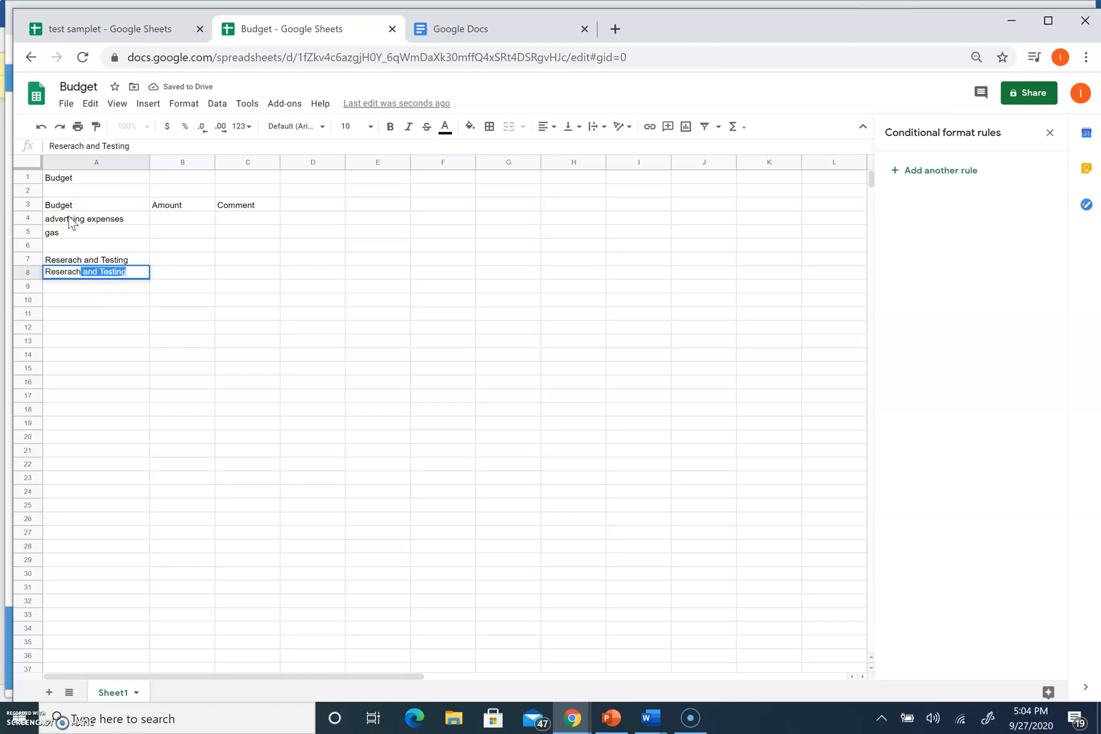
{"action": "left_click", "coordinate": [84, 280]}
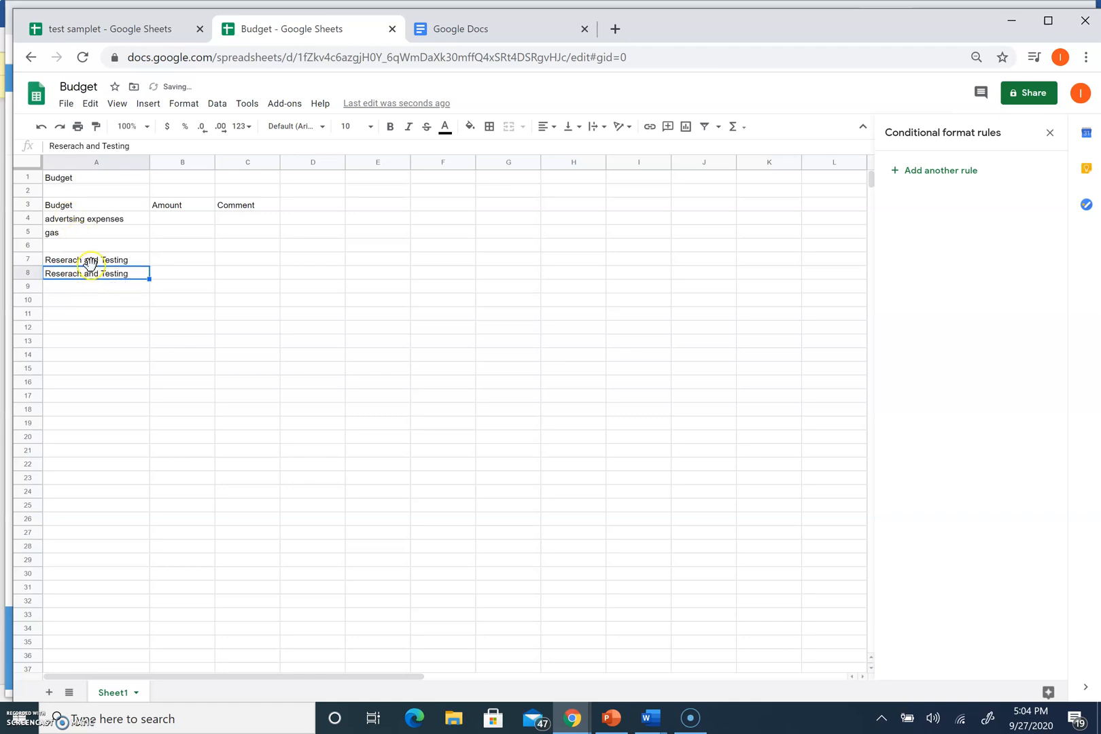
{"action": "left_click", "coordinate": [128, 273]}
{"action": "key", "text": "Delete"}
{"action": "type", "text": "Research"}
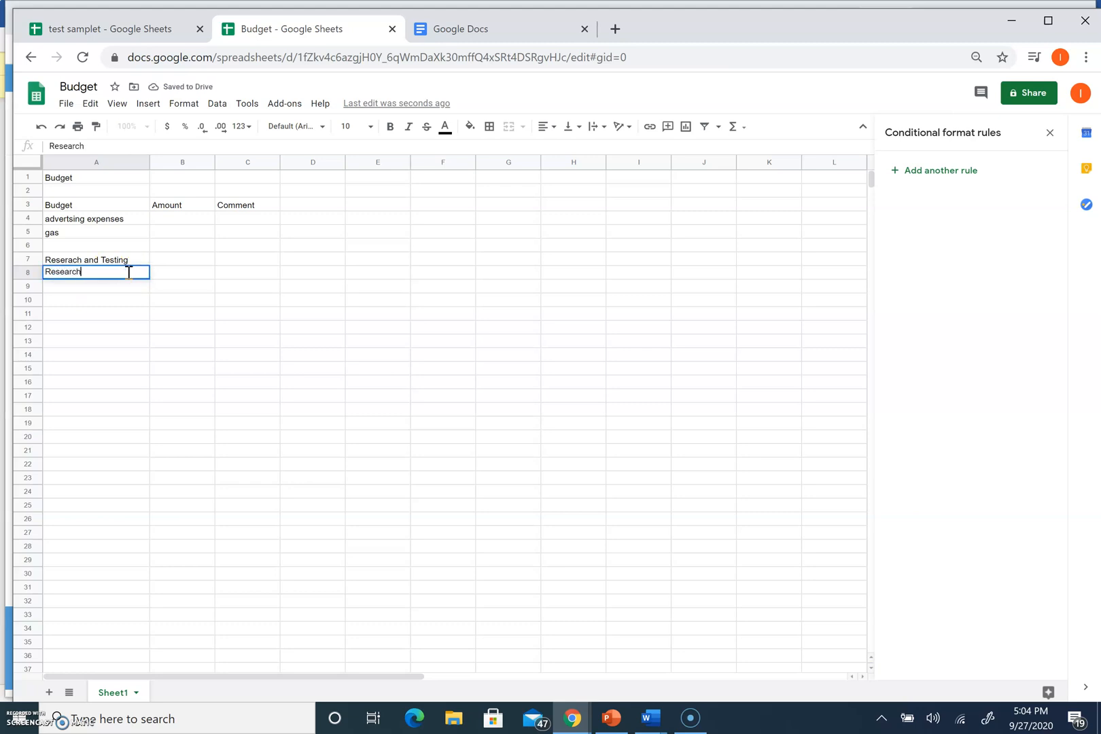
{"action": "left_click", "coordinate": [114, 283]}
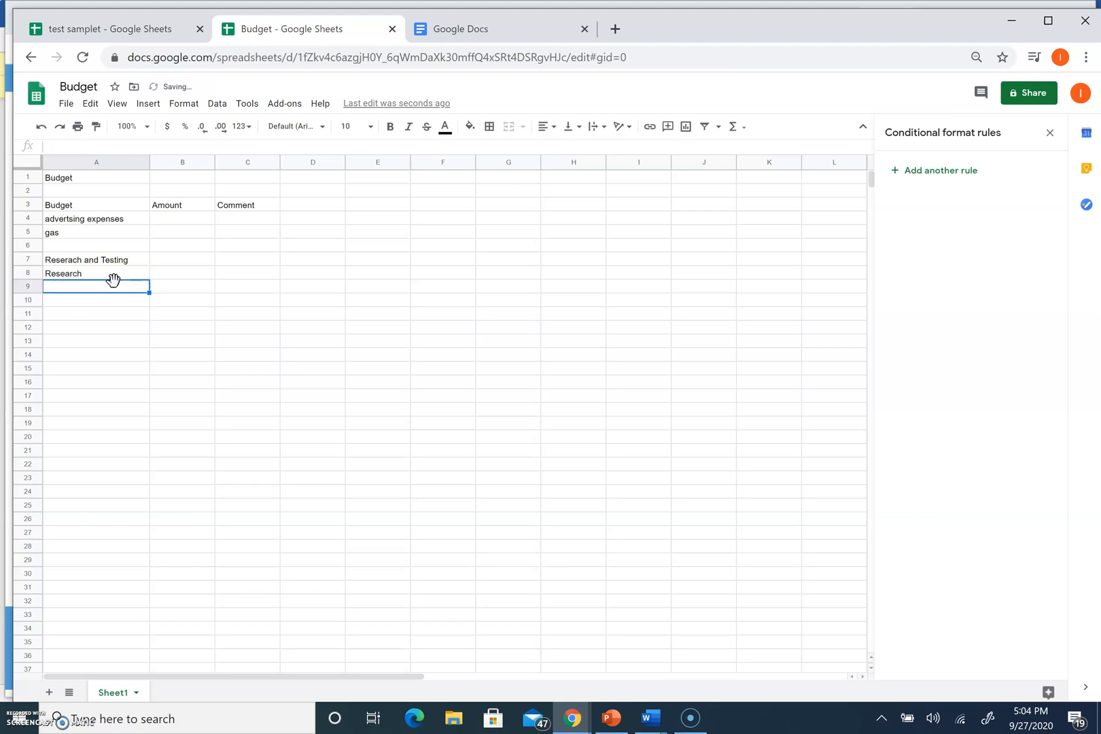
{"action": "type", "text": "Testing"}
{"action": "left_click", "coordinate": [109, 258]}
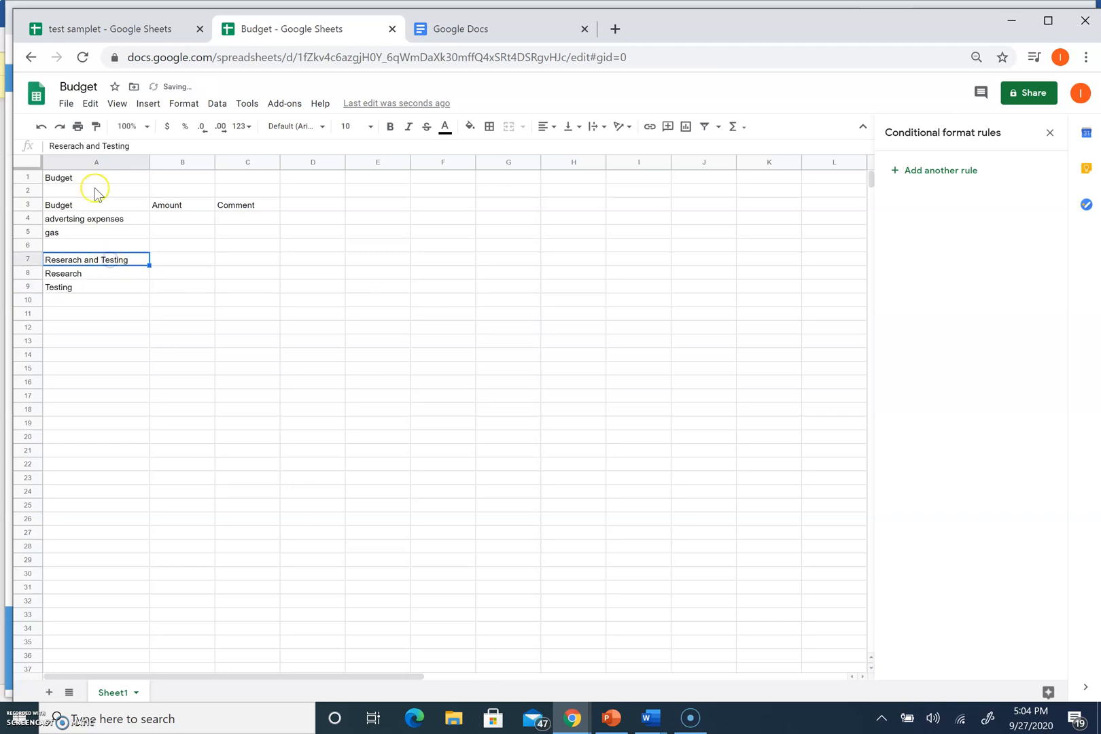
Bold the Reserach and Testing and Budget headings
{"action": "left_click", "coordinate": [390, 126]}
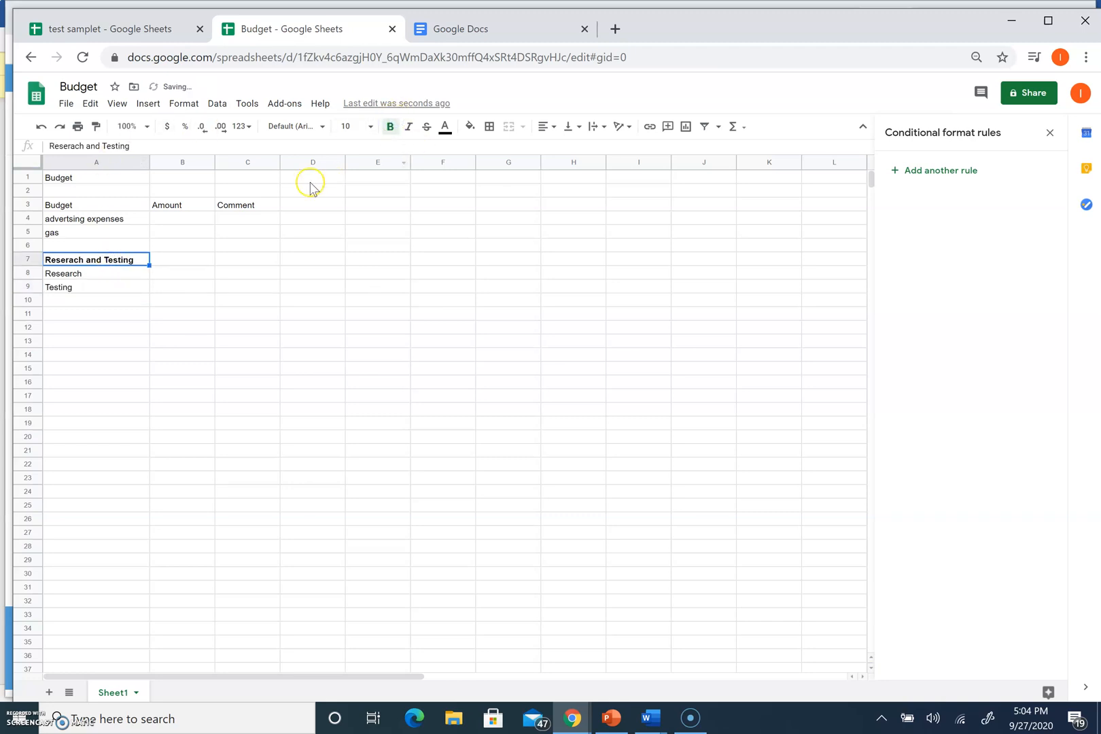
{"action": "left_click", "coordinate": [108, 206]}
{"action": "left_click", "coordinate": [389, 125]}
Enter amounts 100 and 200 in B4:B5 and 150 and 300 in B8:B9
{"action": "left_click", "coordinate": [193, 217]}
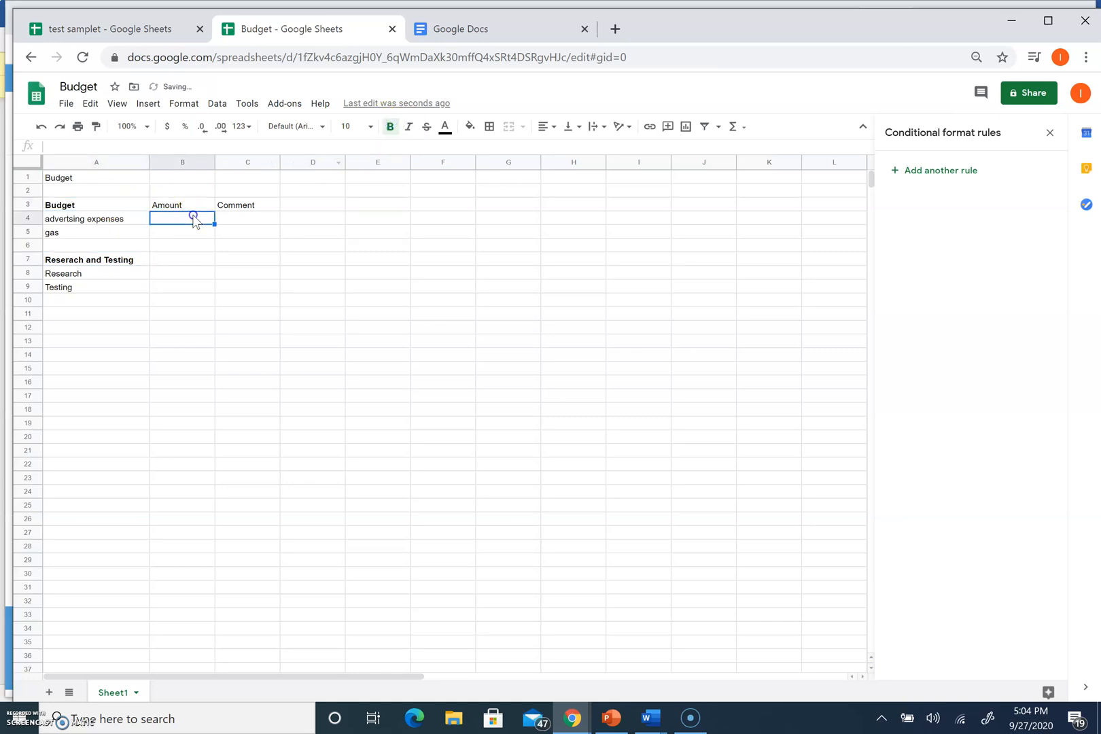
{"action": "type", "text": "100"}
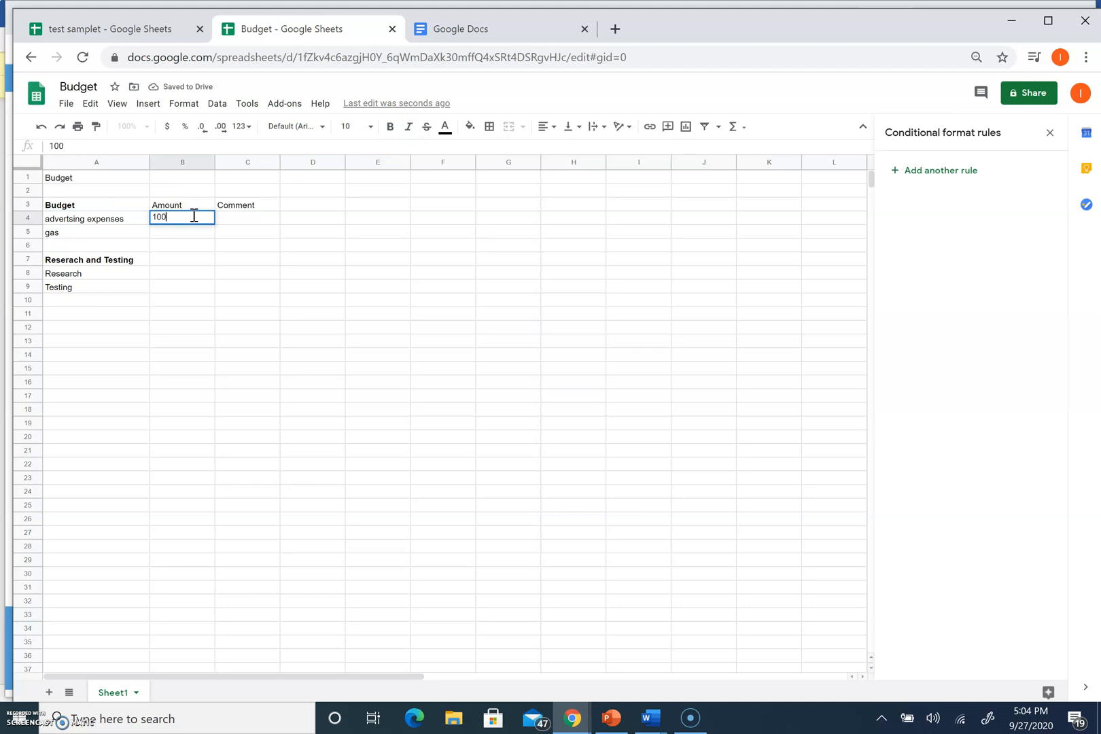
{"action": "key", "text": "Return"}
{"action": "type", "text": "200"}
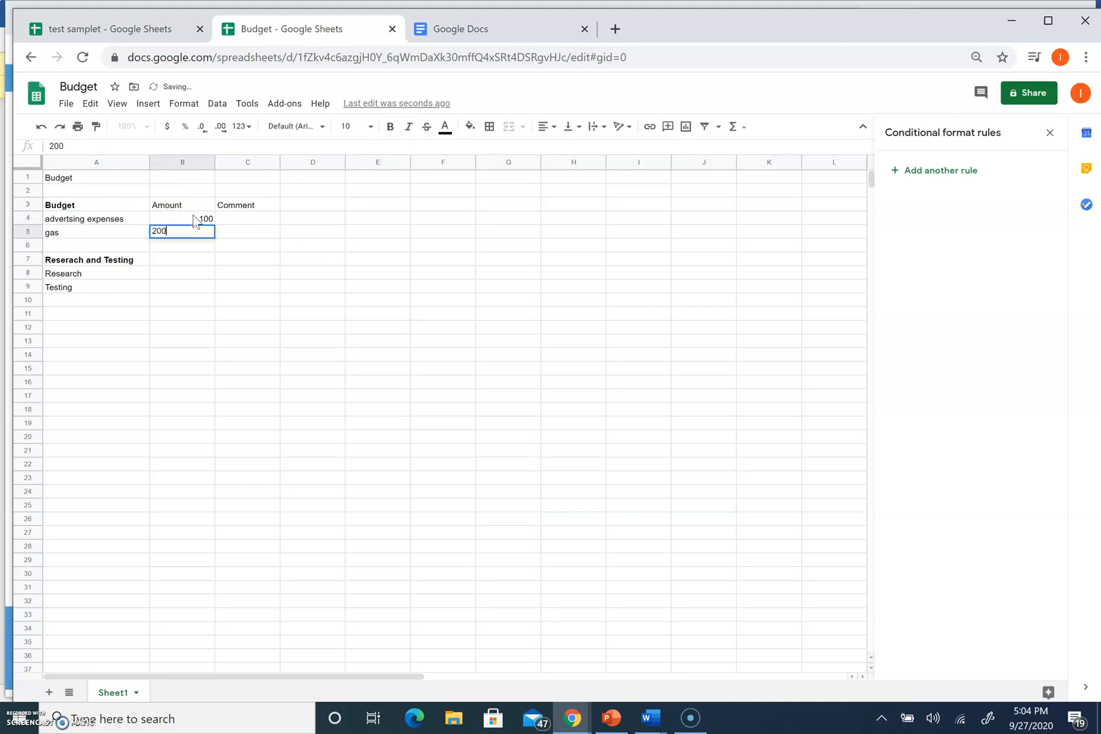
{"action": "key", "text": "Return"}
{"action": "left_click", "coordinate": [176, 272]}
{"action": "type", "text": "150"}
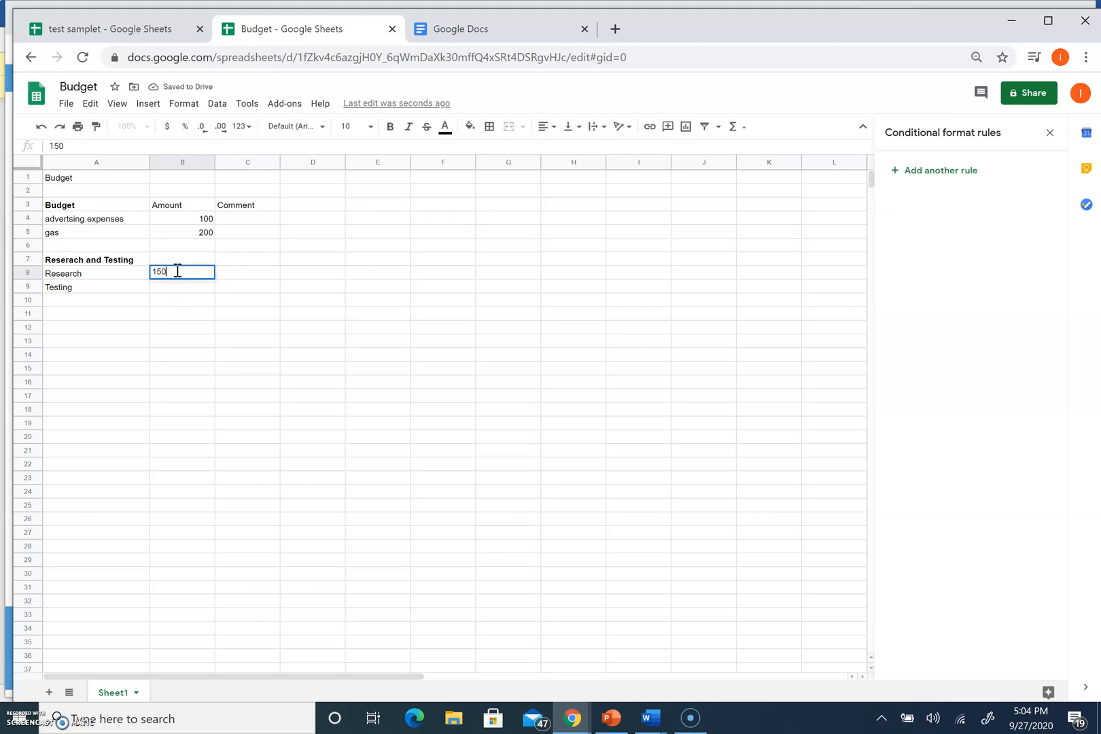
{"action": "key", "text": "Return"}
{"action": "type", "text": "300"}
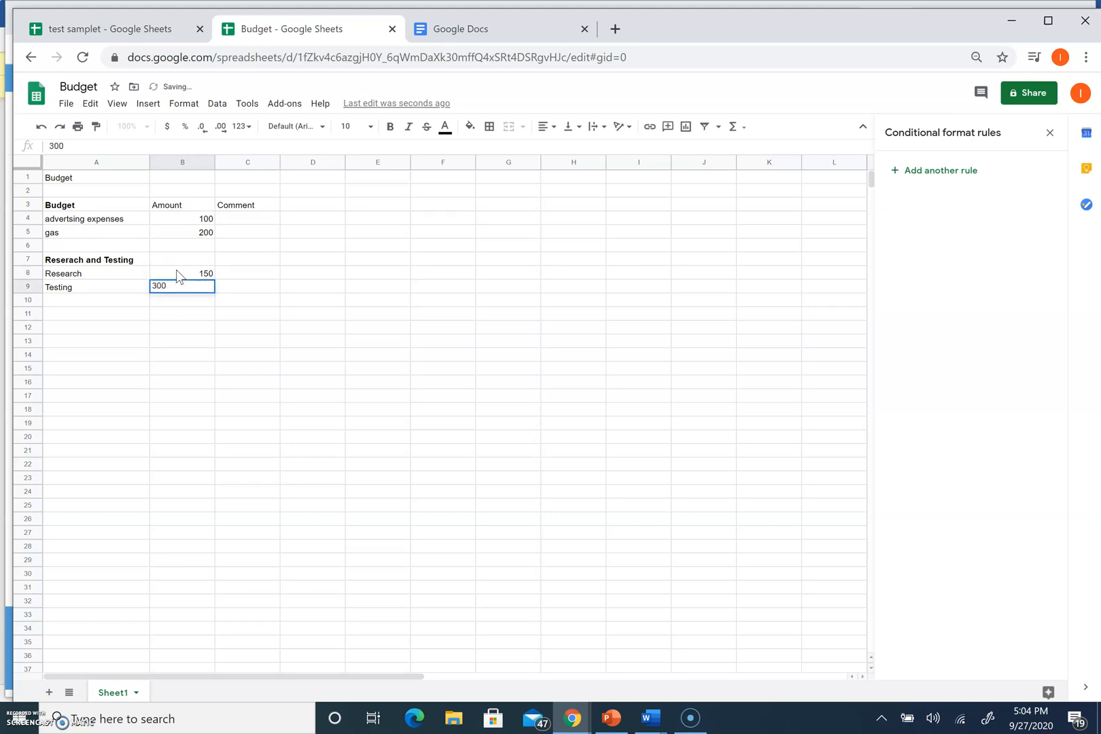
{"action": "key", "text": "Return"}
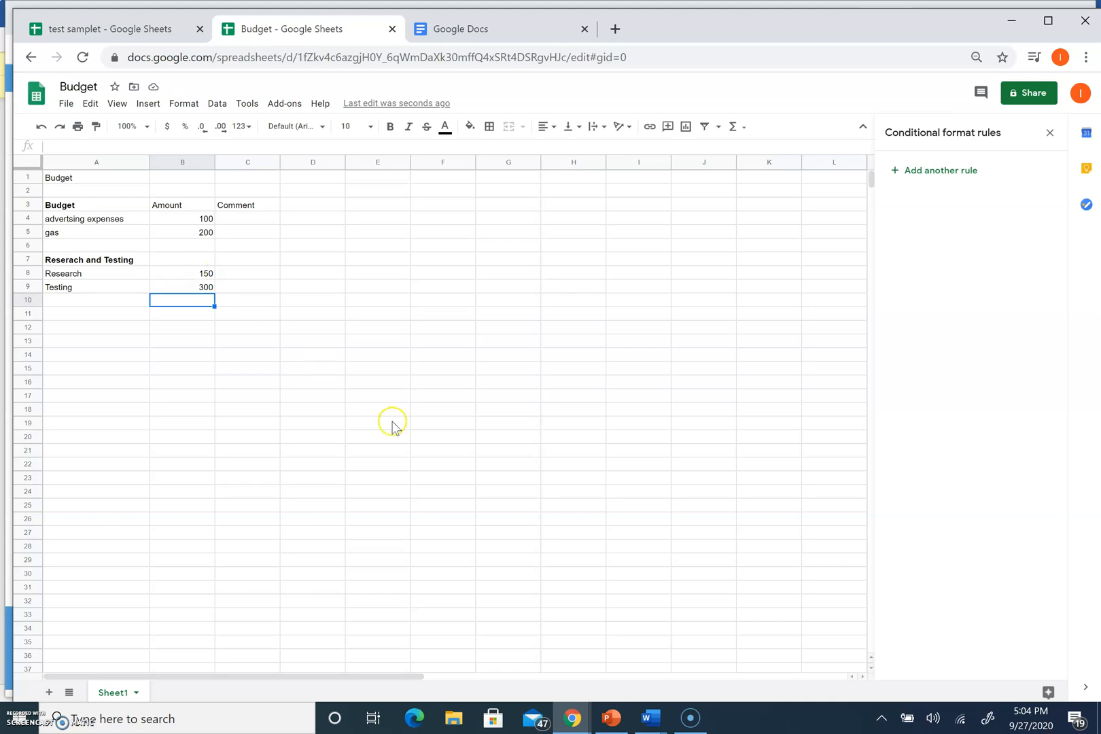
Select the amounts in B4:B9 and browse the Data and Format menus for conditional formatting
{"action": "left_click_drag", "start_coordinate": [197, 217], "coordinate": [203, 282]}
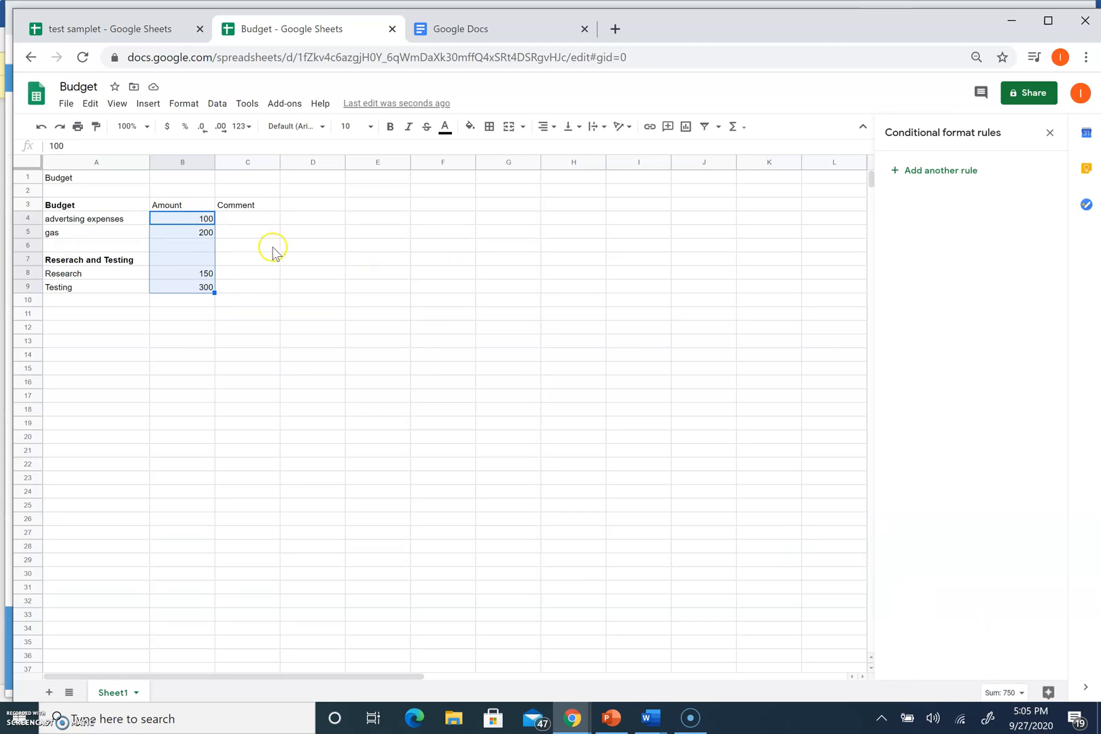
{"action": "left_click", "coordinate": [139, 359]}
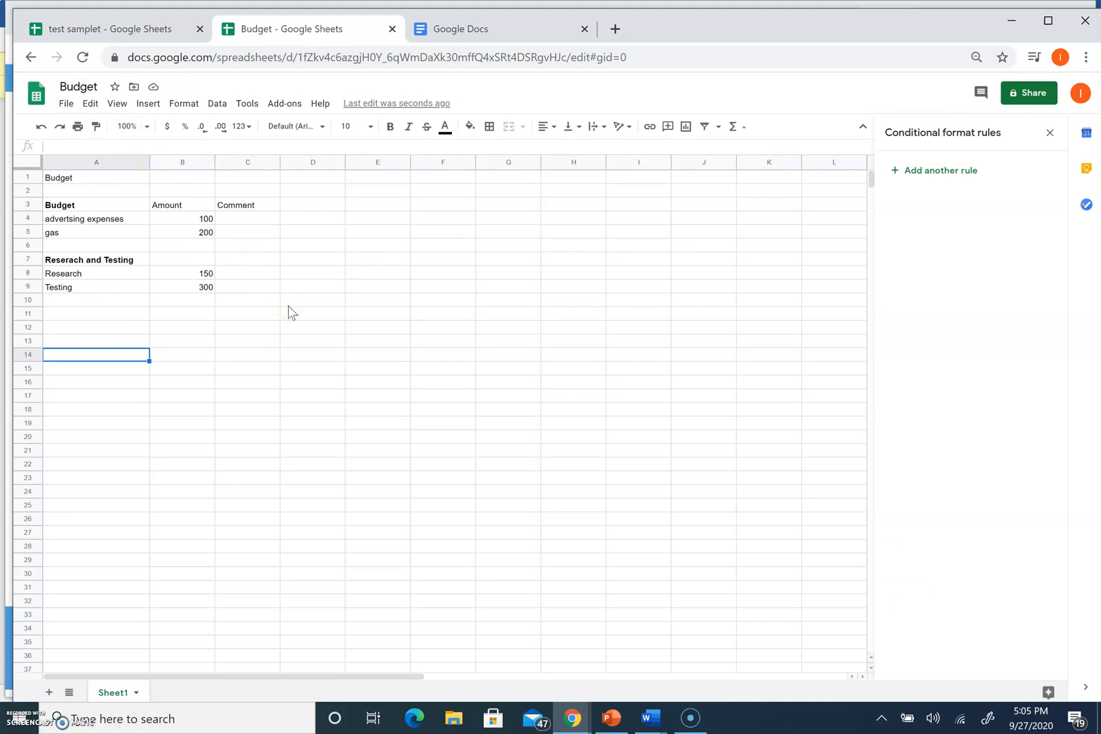
{"action": "left_click", "coordinate": [197, 220]}
{"action": "left_click_drag", "start_coordinate": [197, 219], "coordinate": [210, 288]}
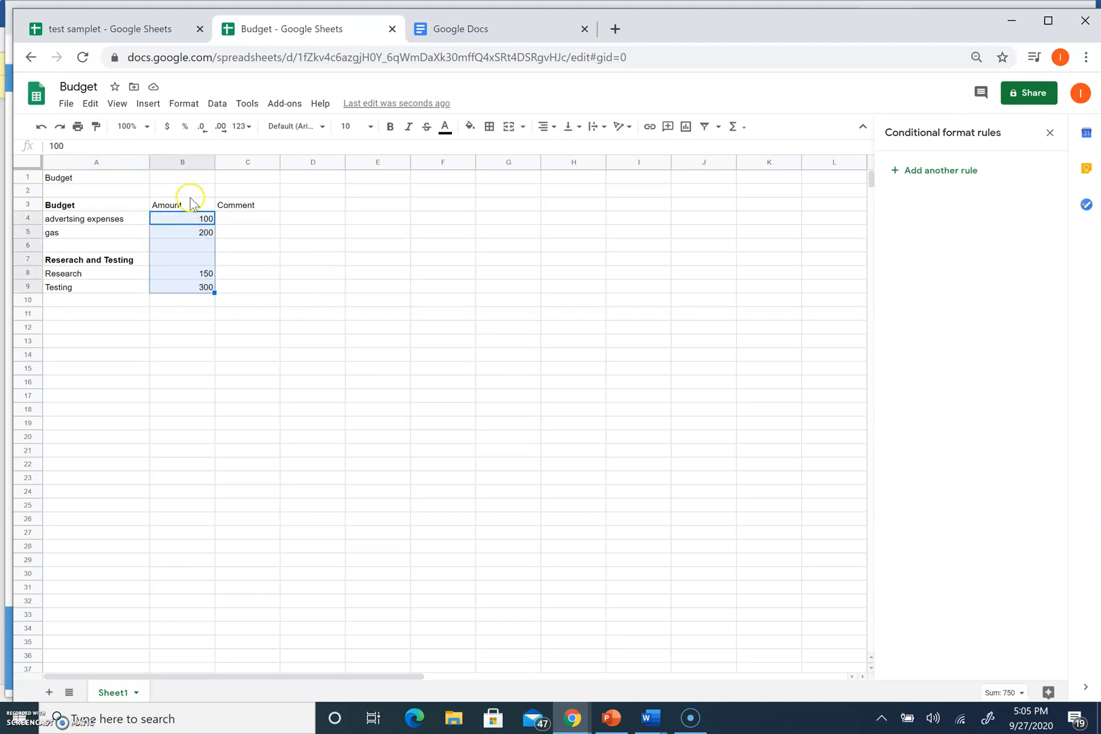
{"action": "left_click", "coordinate": [217, 104]}
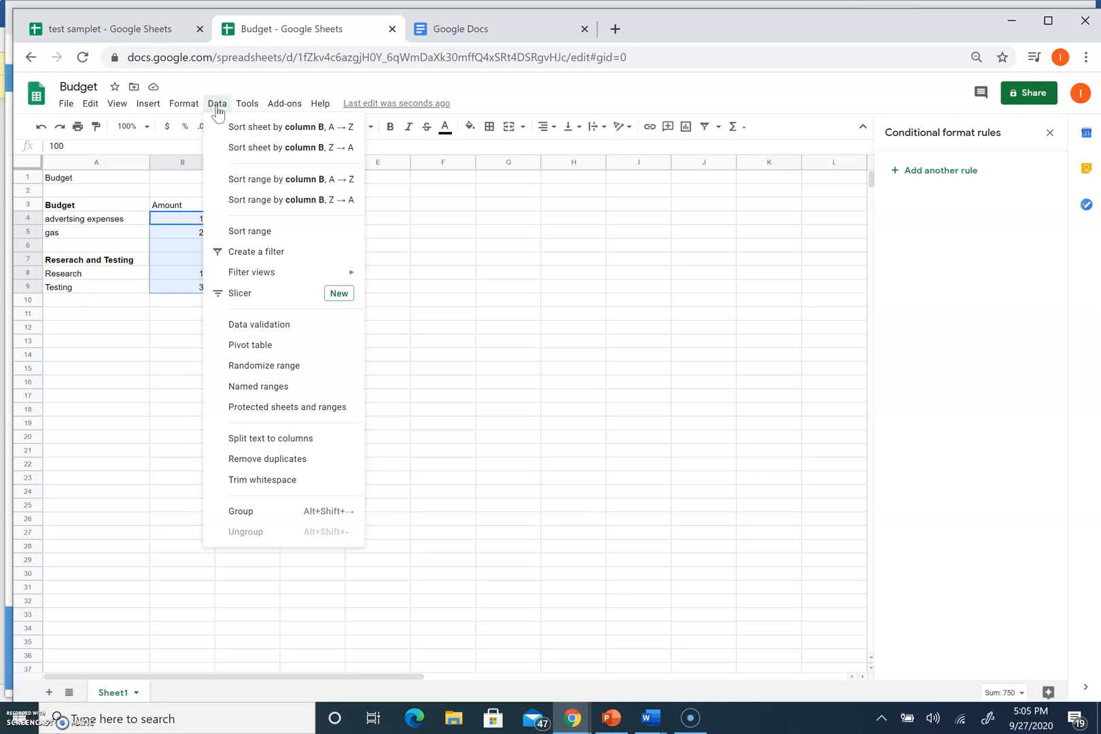
{"action": "left_click", "coordinate": [246, 106]}
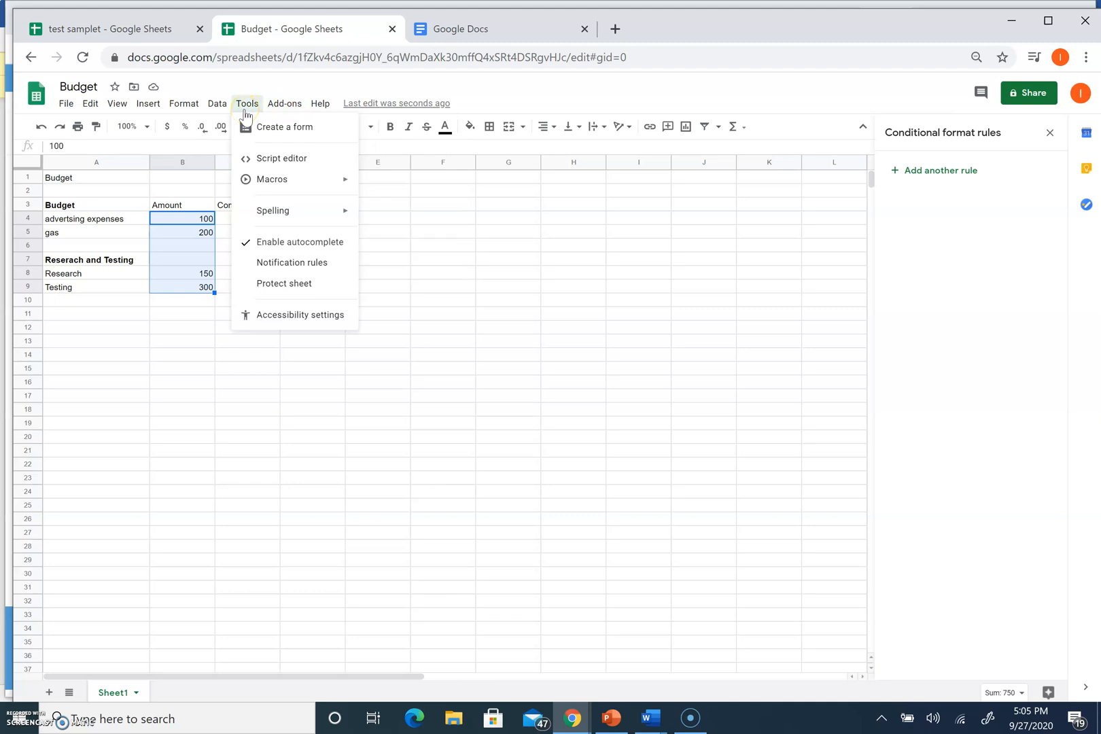
{"action": "mouse_move", "coordinate": [184, 103]}
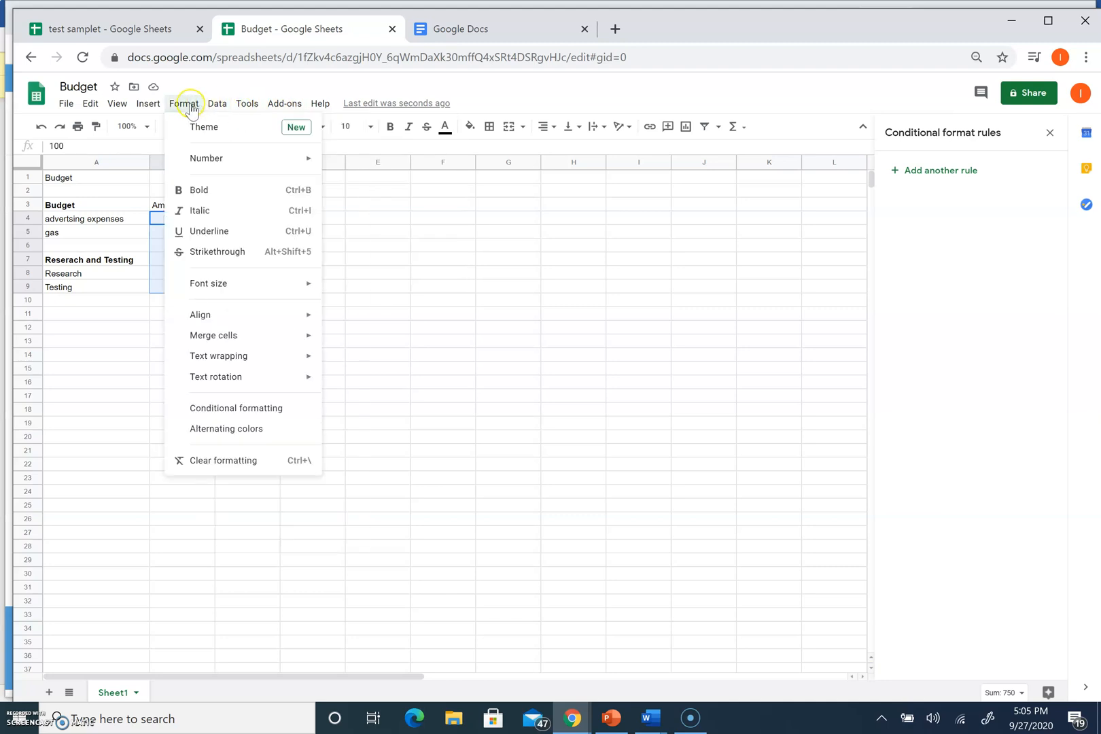
Start a conditional formatting rule on B4:B9 and switch it to a color scale
{"action": "left_click", "coordinate": [231, 408]}
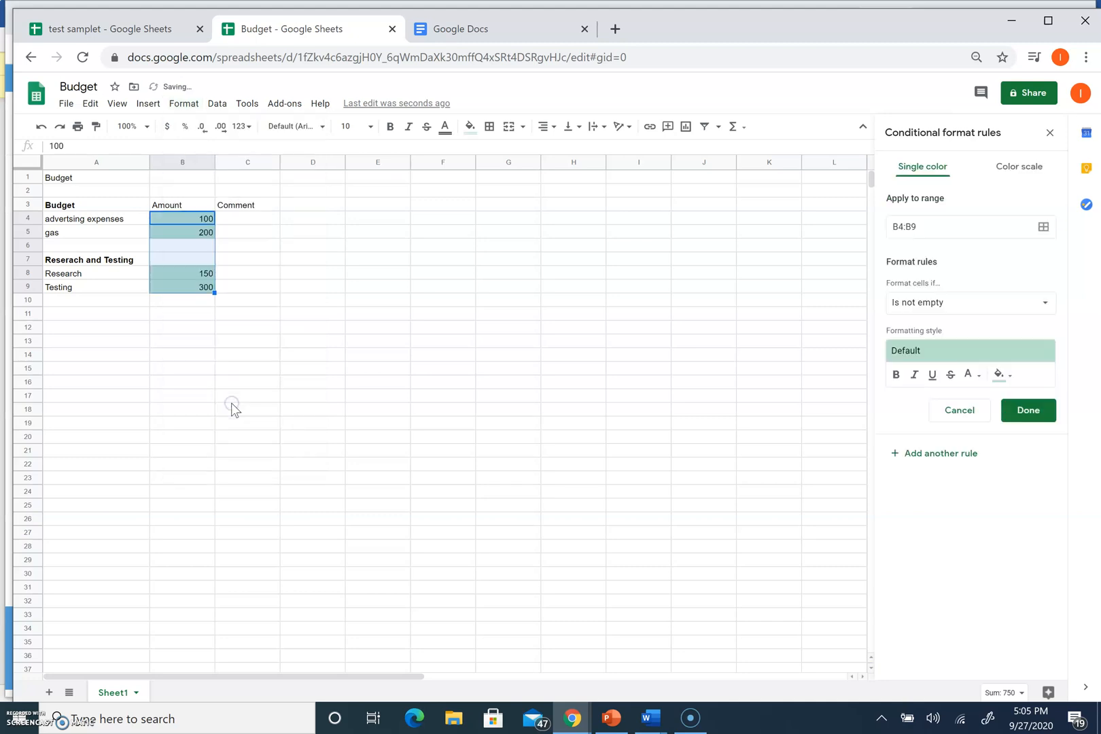
{"action": "left_click", "coordinate": [1016, 176]}
{"action": "left_click", "coordinate": [936, 304]}
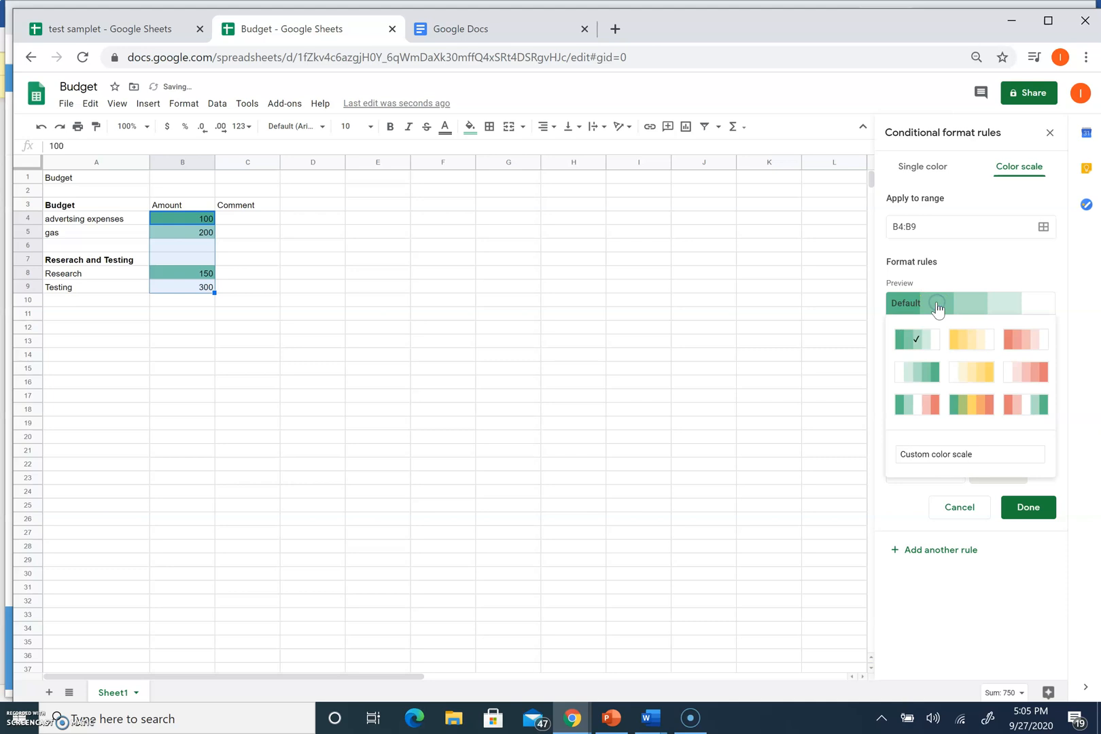
{"action": "left_click", "coordinate": [911, 260]}
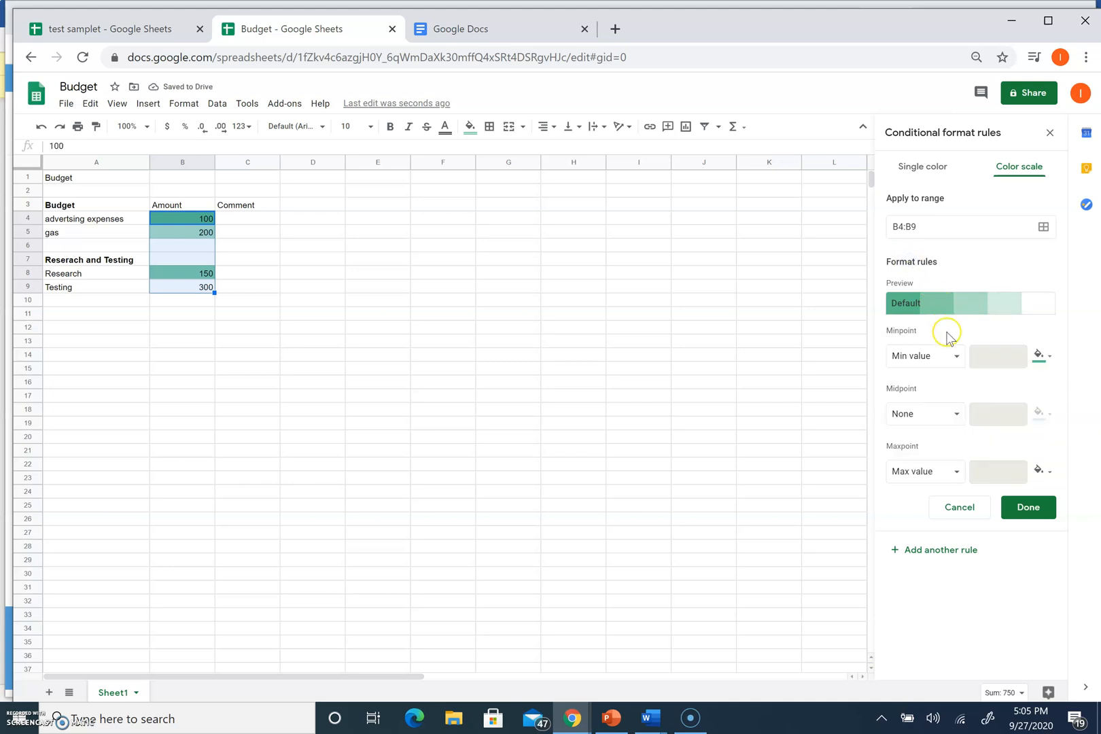
Set the minpoint to magenta, maxpoint to teal, midpoint to 50 percent, and save the rule
{"action": "left_click", "coordinate": [1050, 358]}
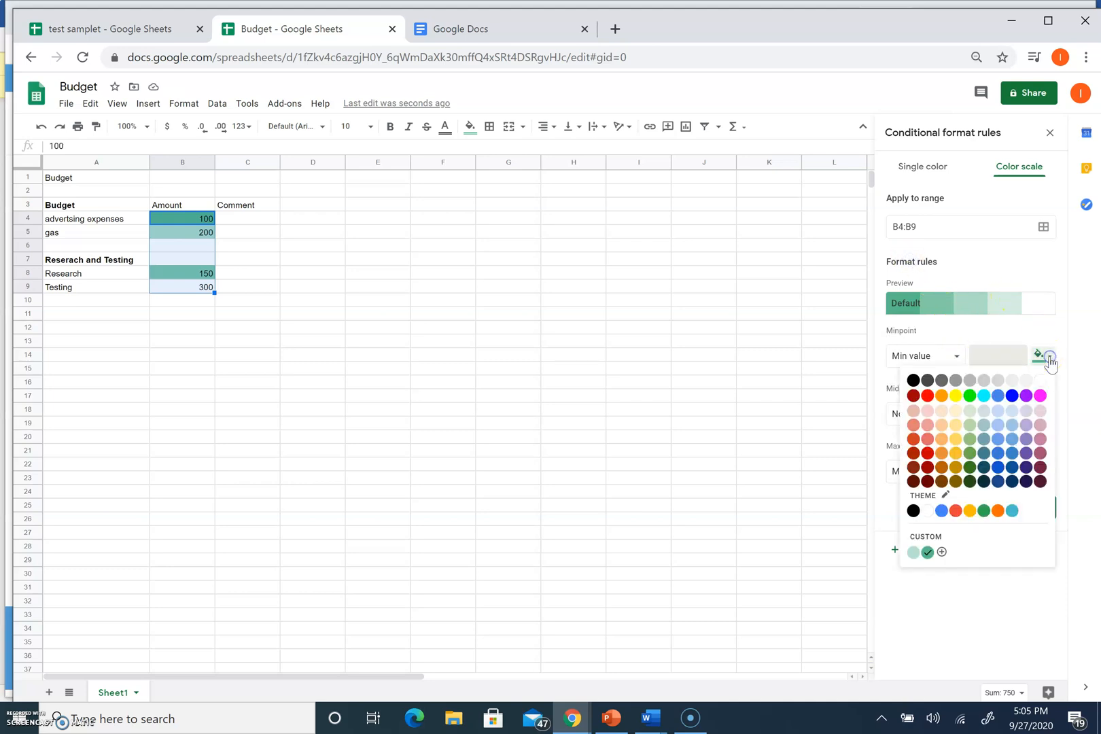
{"action": "left_click", "coordinate": [1039, 395]}
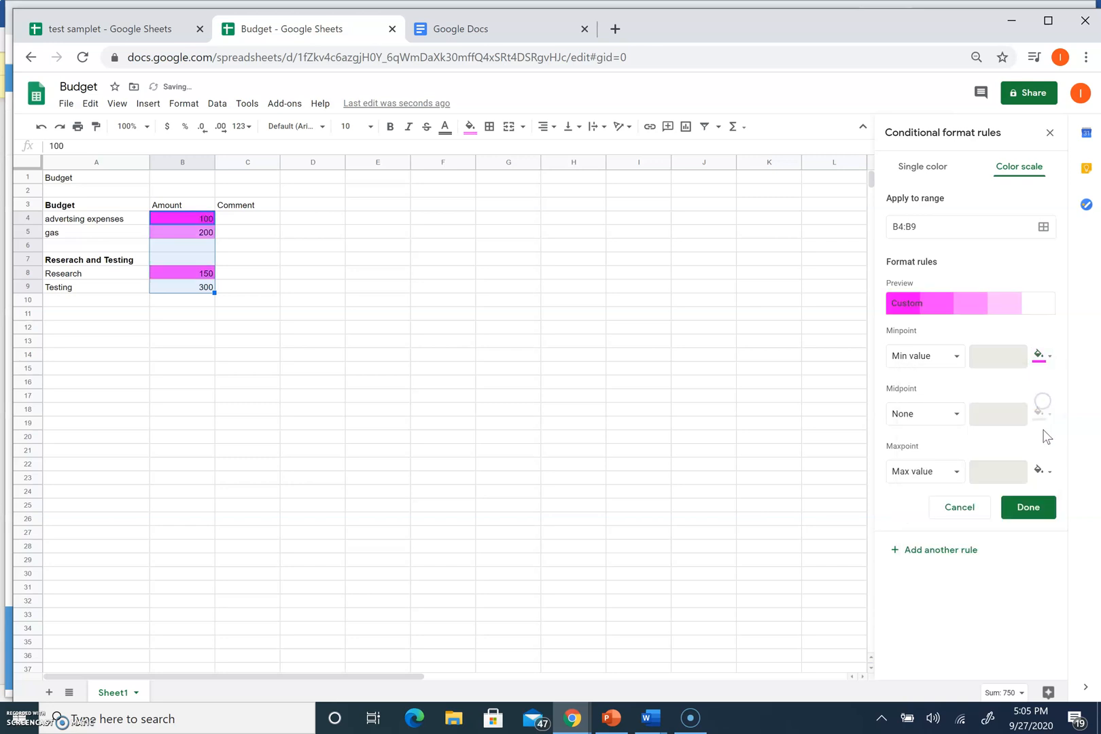
{"action": "left_click", "coordinate": [1041, 471]}
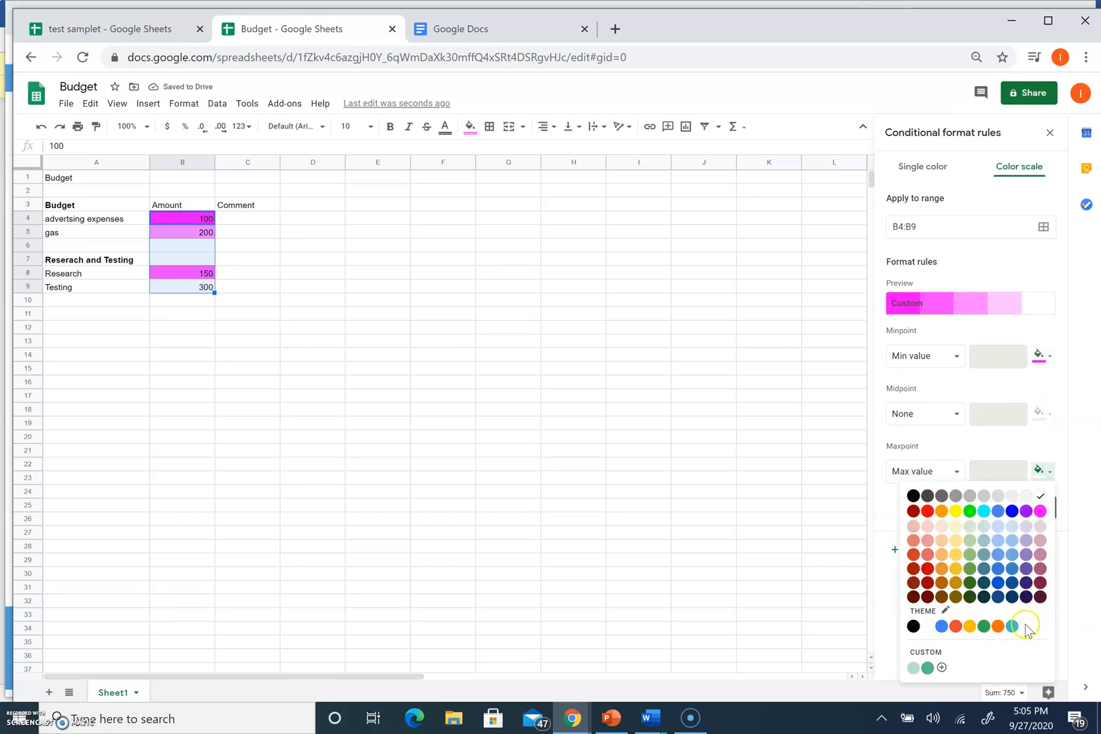
{"action": "left_click", "coordinate": [1011, 626]}
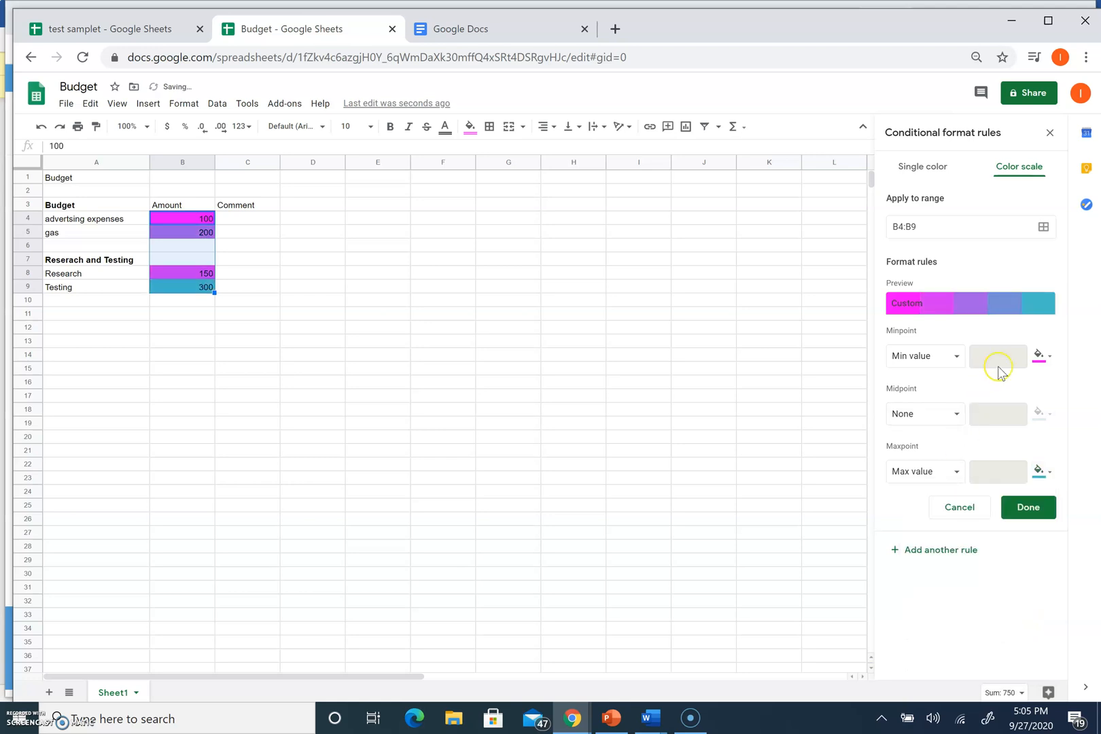
{"action": "left_click", "coordinate": [938, 413]}
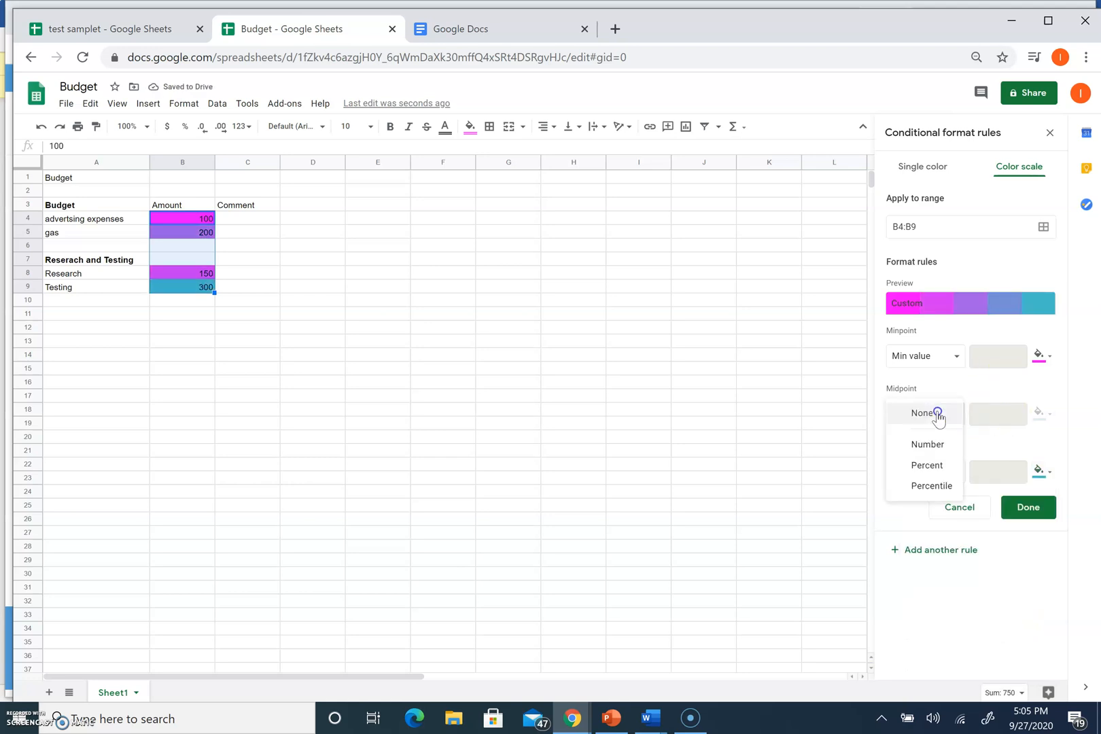
{"action": "left_click", "coordinate": [927, 464]}
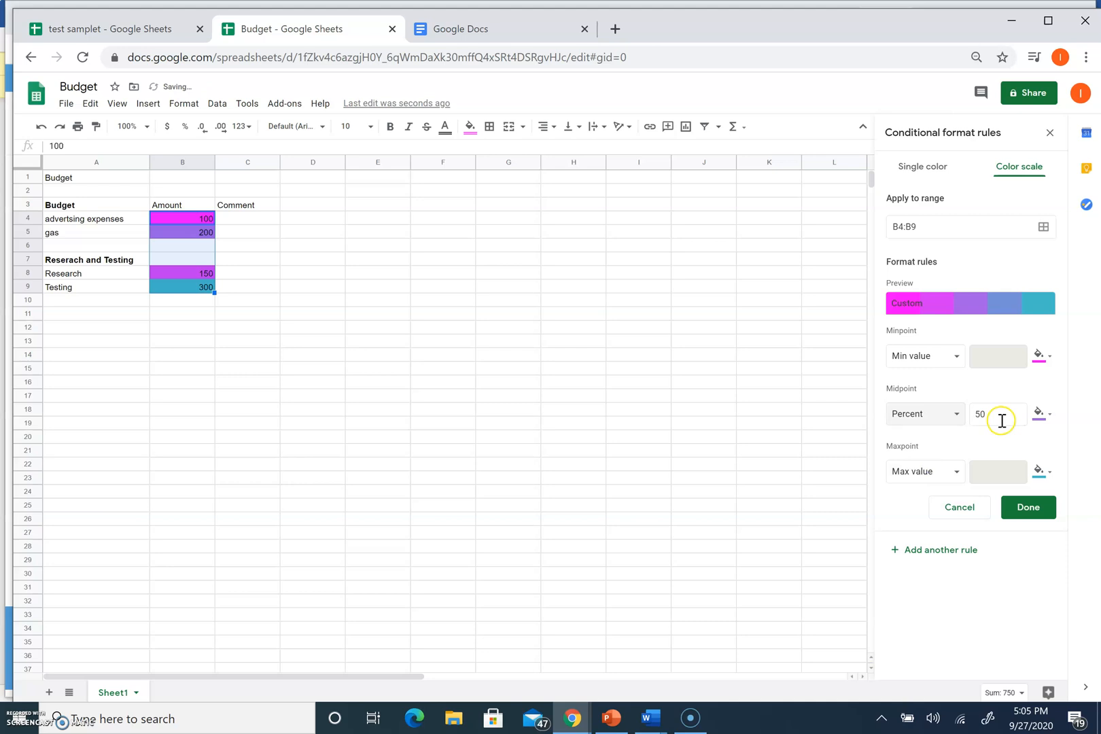
{"action": "left_click", "coordinate": [1020, 507]}
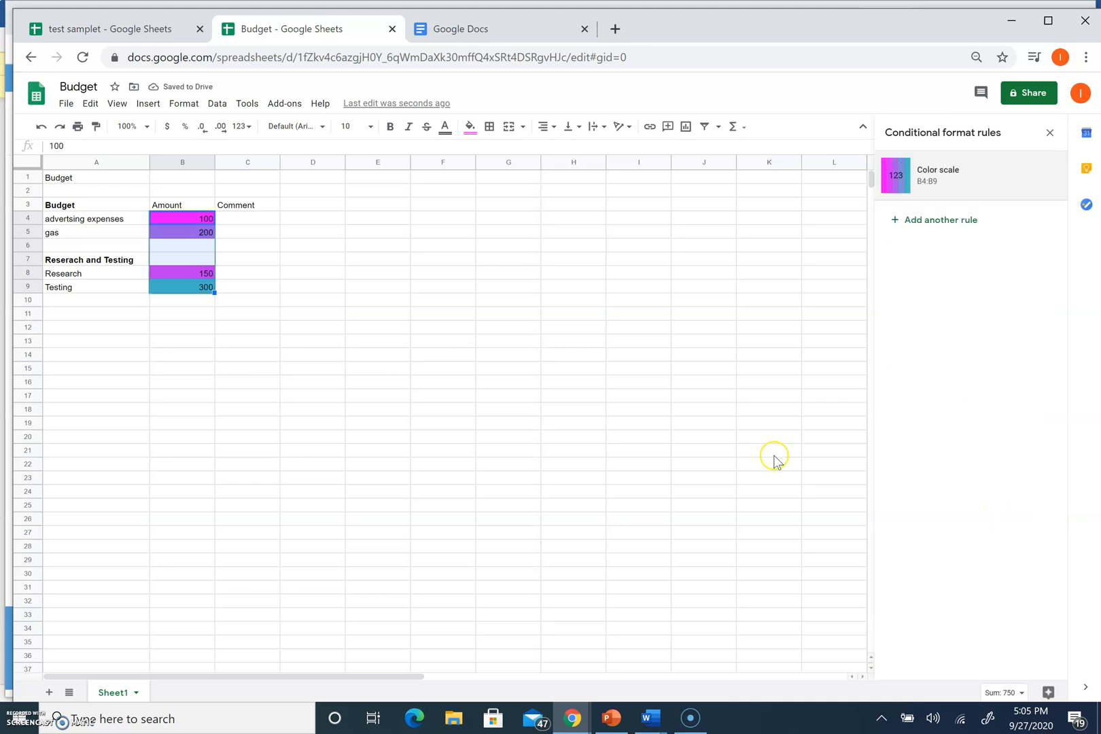
{"action": "left_click", "coordinate": [564, 422]}
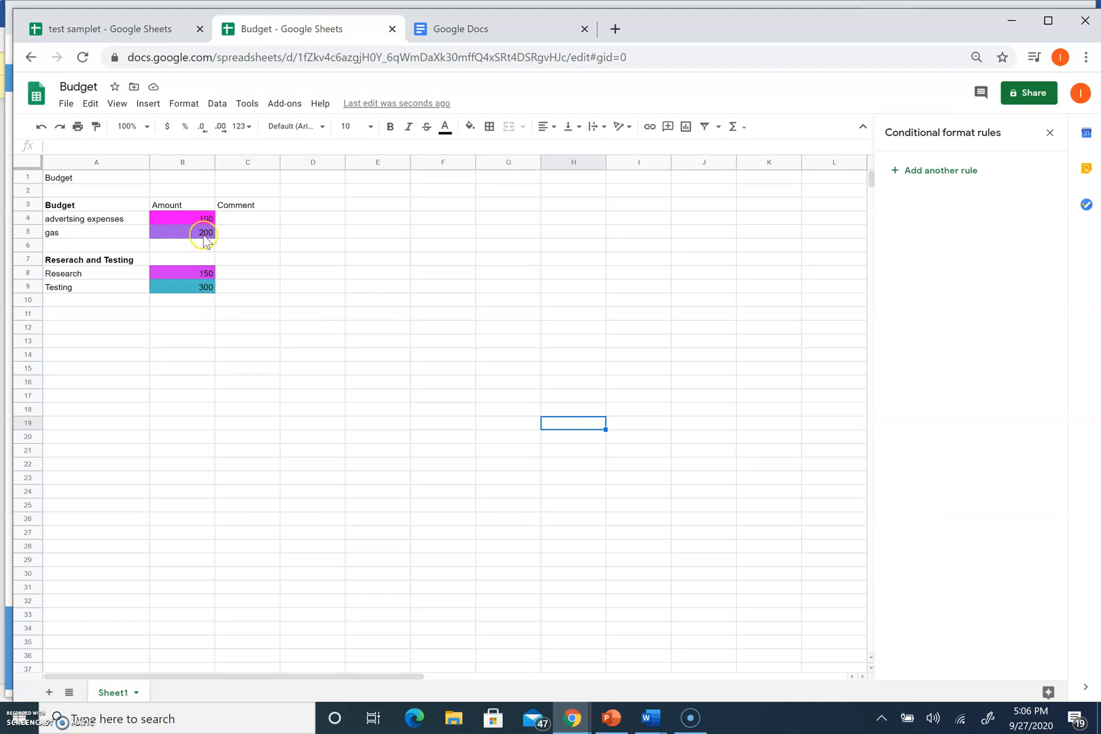
Enter 10000 in cell B10
{"action": "left_click", "coordinate": [203, 306]}
{"action": "type", "text": "10000"}
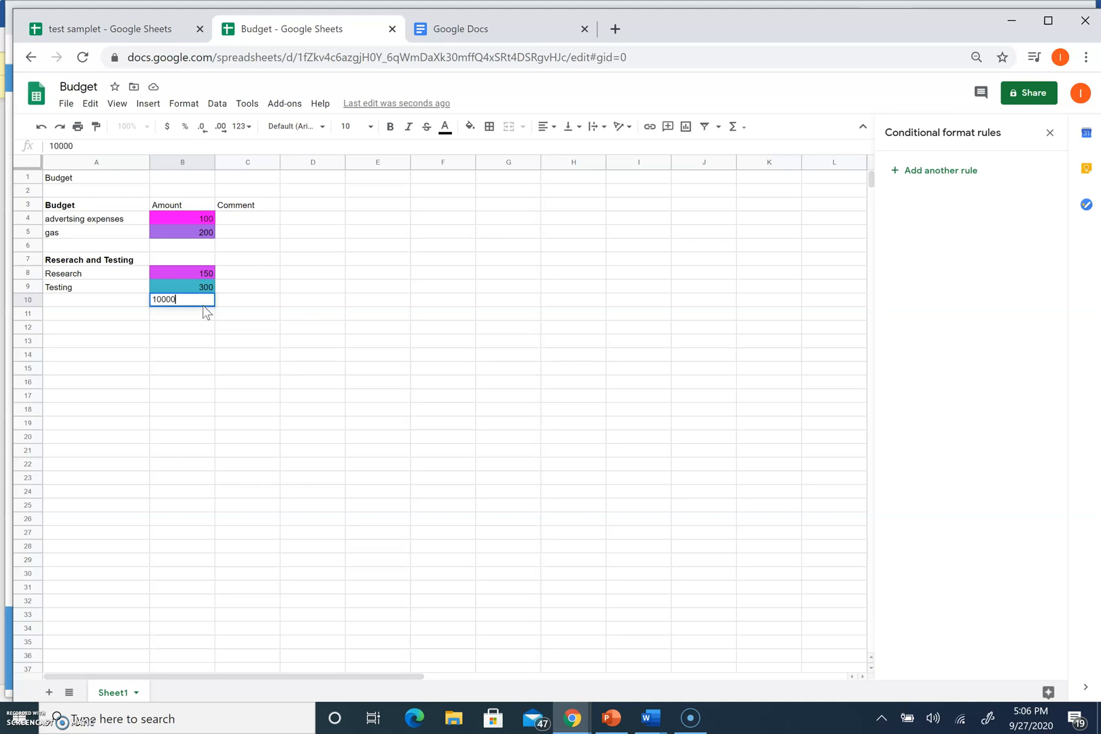
{"action": "key", "text": "Return"}
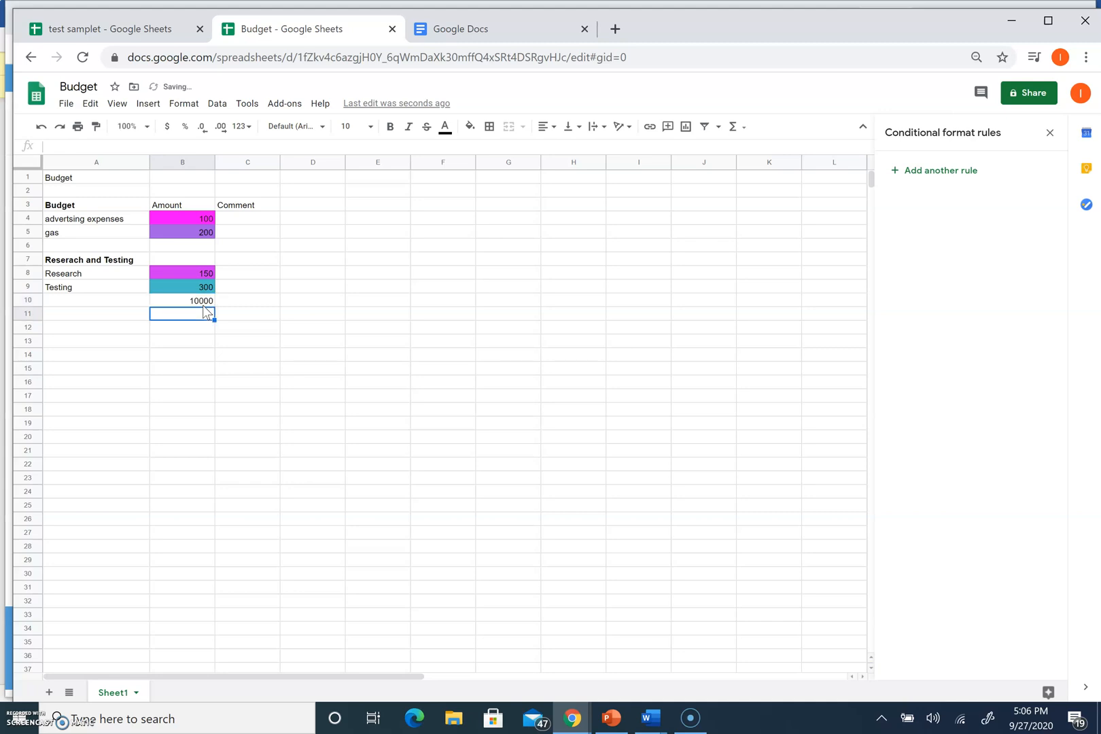
Reselect B10 and start a conditional formatting rule for it from the Format menu
{"action": "left_click", "coordinate": [198, 300]}
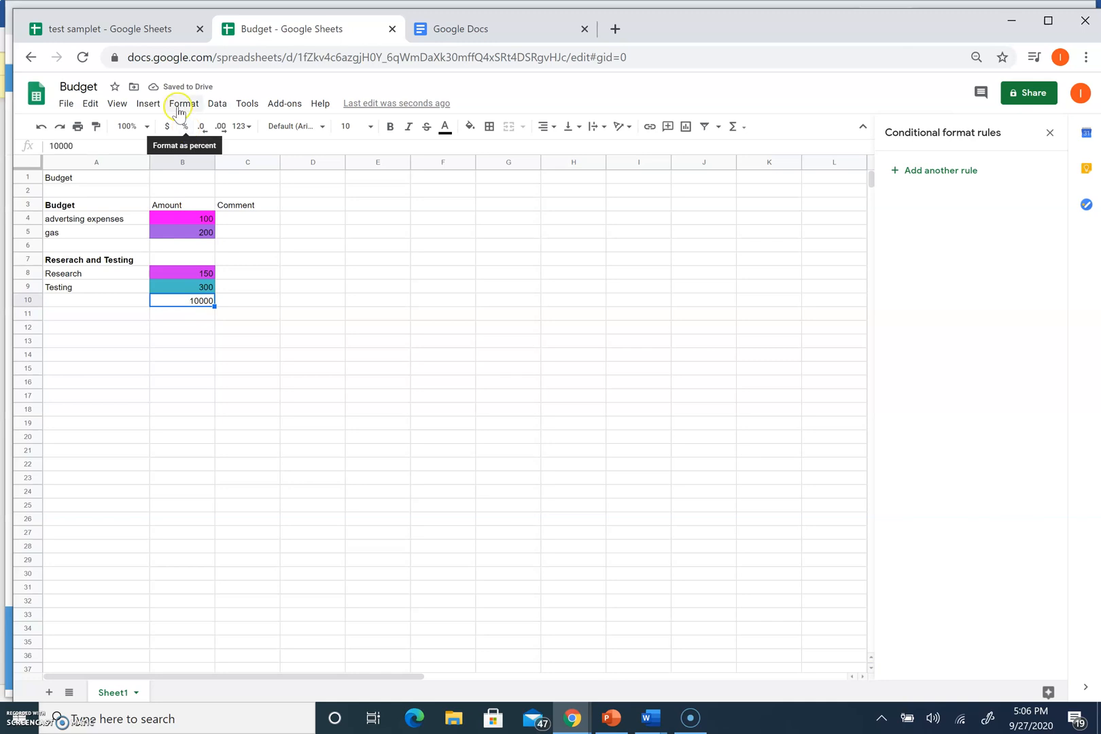
{"action": "left_click", "coordinate": [212, 104]}
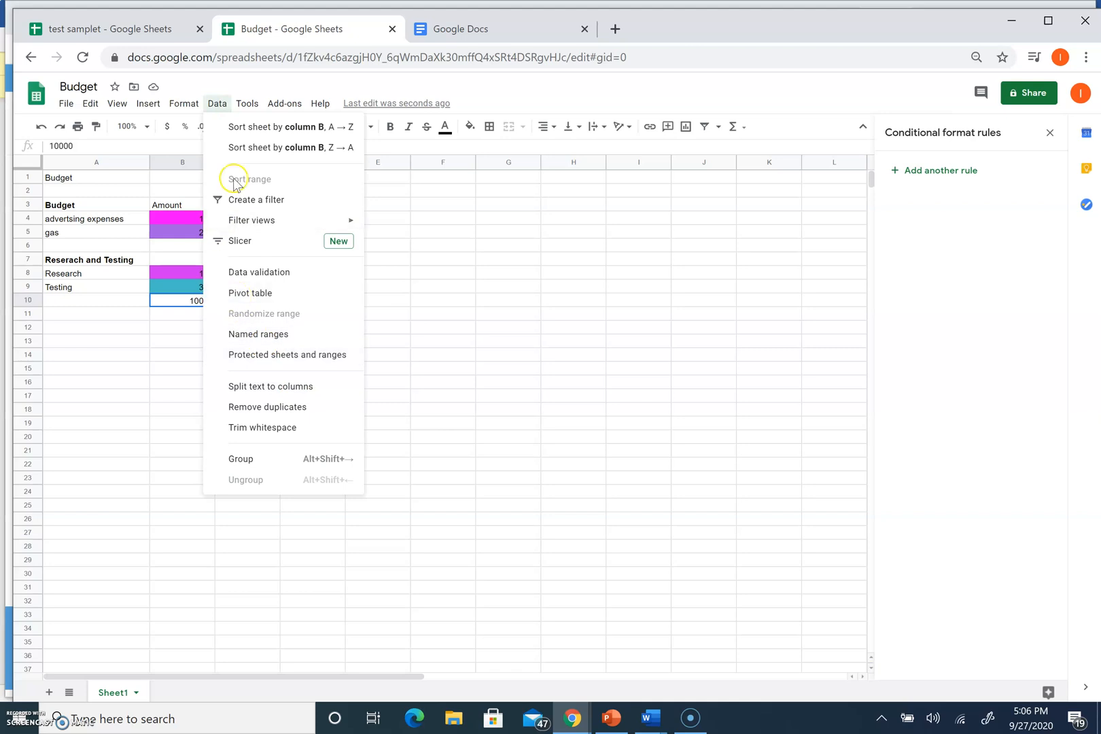
{"action": "left_click", "coordinate": [184, 103]}
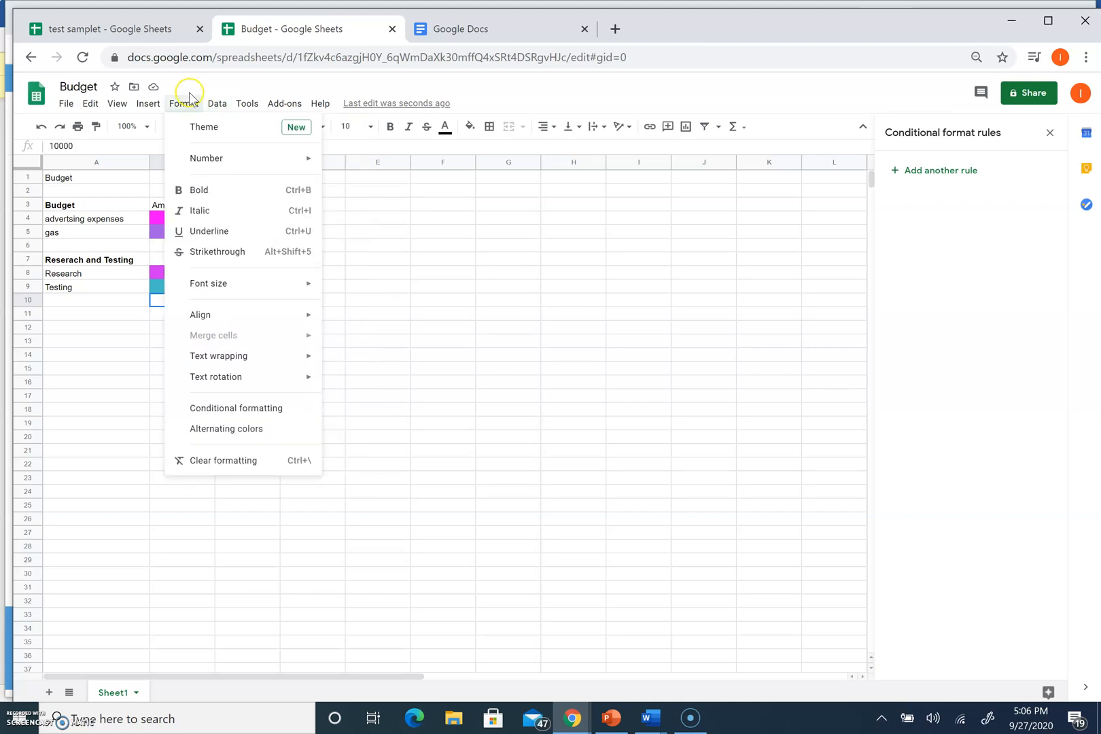
{"action": "left_click", "coordinate": [240, 410]}
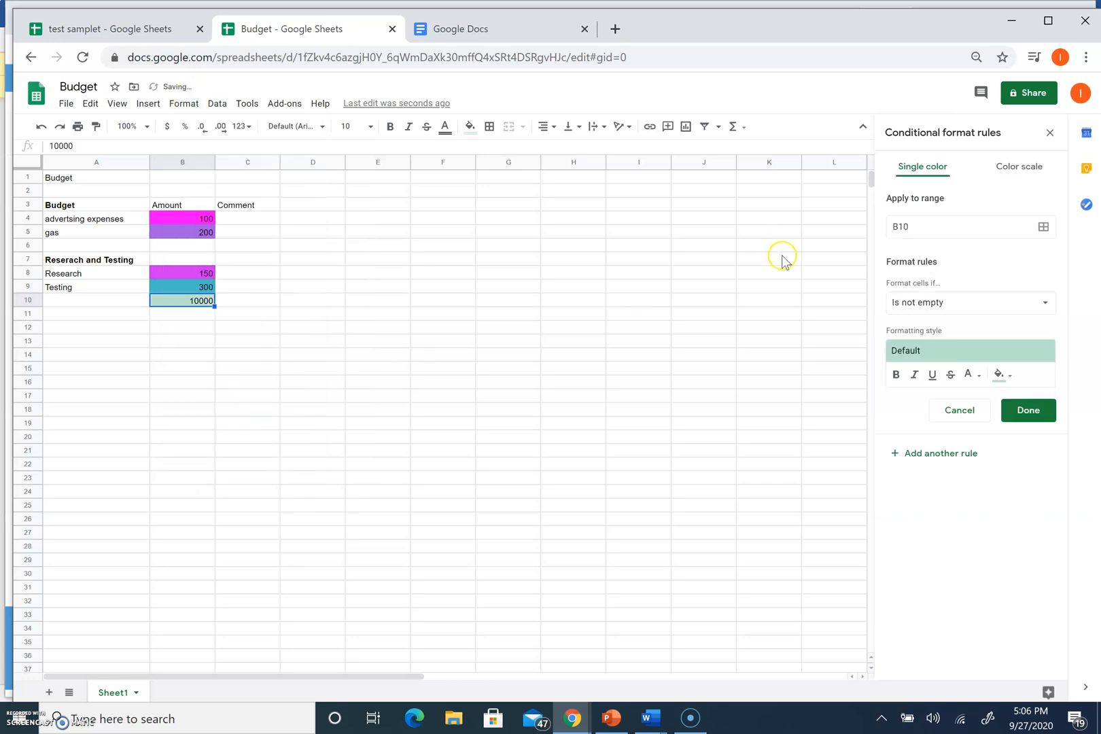
Reselect B10 and switch its new conditional formatting rule to a color scale
{"action": "left_click", "coordinate": [484, 372]}
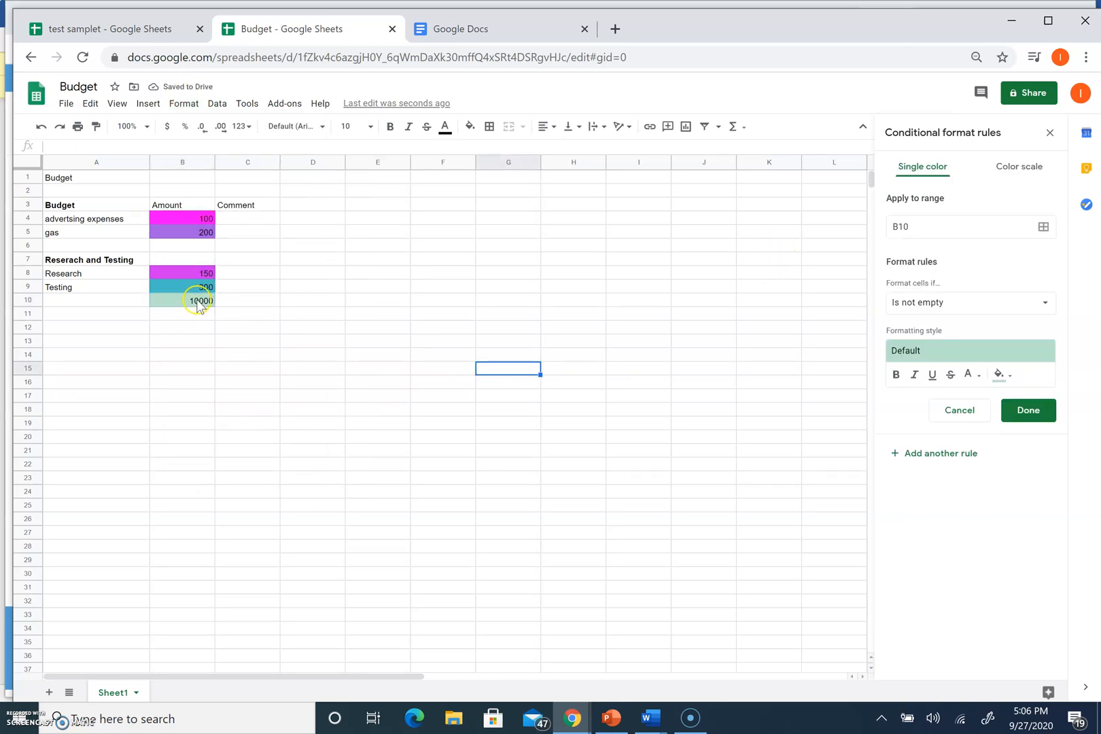
{"action": "left_click", "coordinate": [198, 305]}
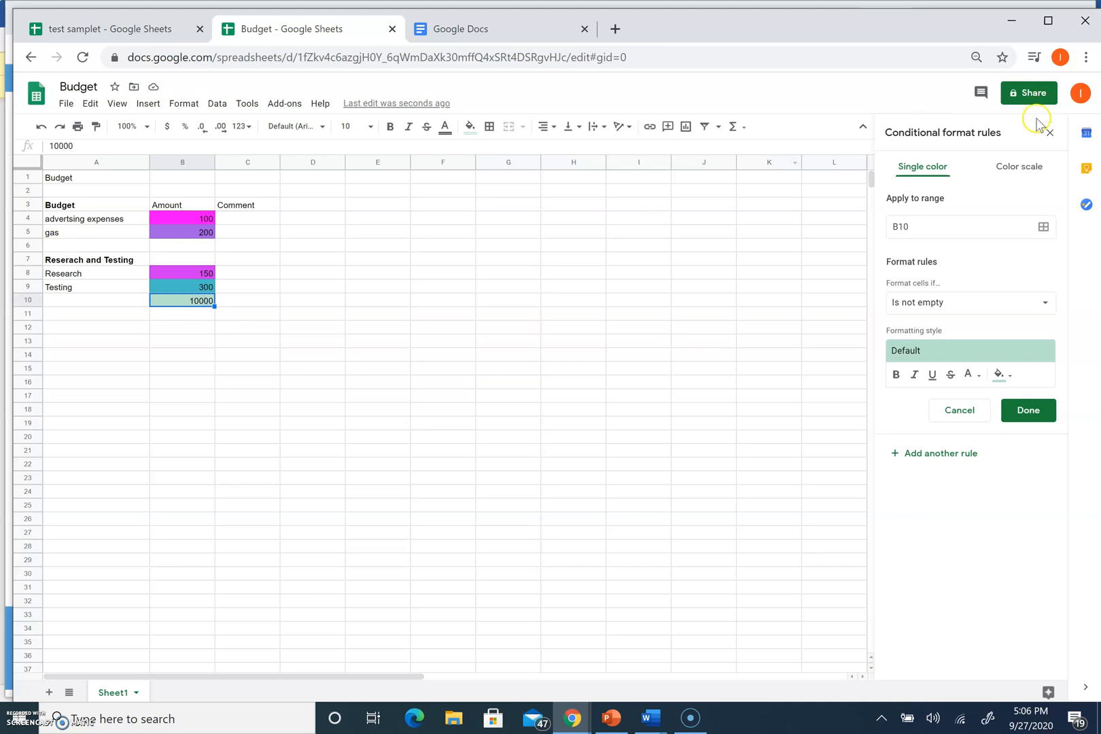
{"action": "left_click", "coordinate": [1022, 170]}
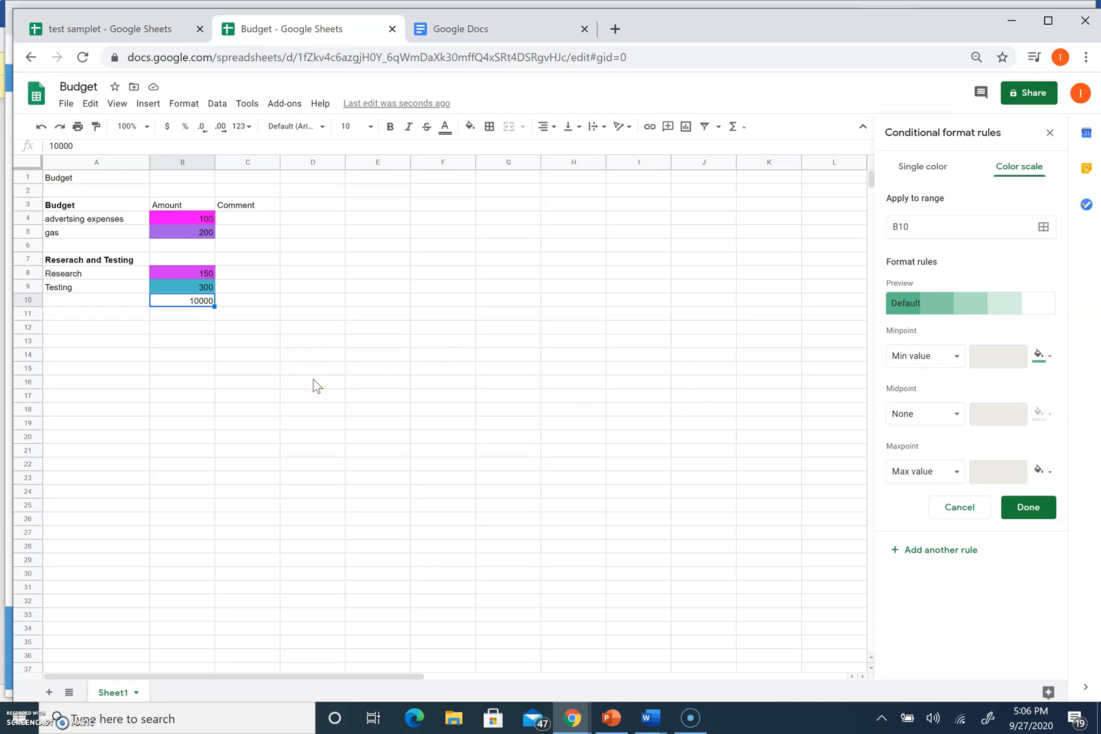
Clear the 10000 from B10 and select the budget block A1:B9
{"action": "key", "text": "Delete"}
{"action": "left_click", "coordinate": [332, 245]}
{"action": "left_click_drag", "start_coordinate": [66, 180], "coordinate": [203, 288]}
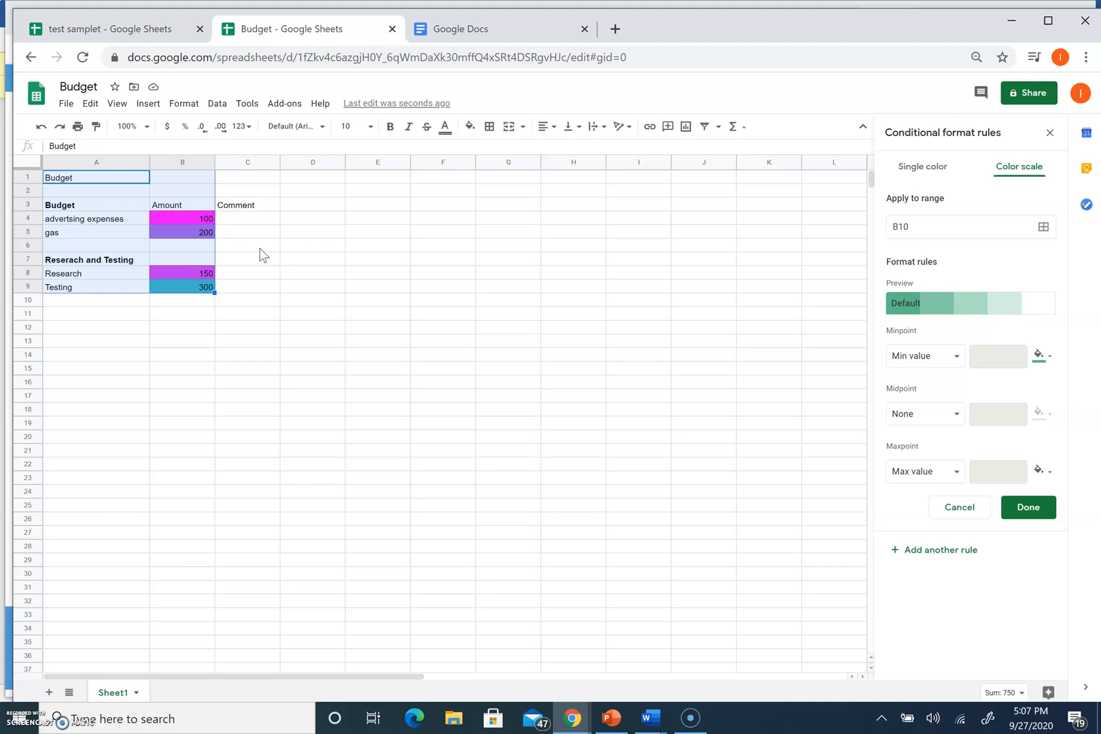
Protect range A1:B9 with the description 'type', restricting editing to only you
{"action": "left_click", "coordinate": [212, 104]}
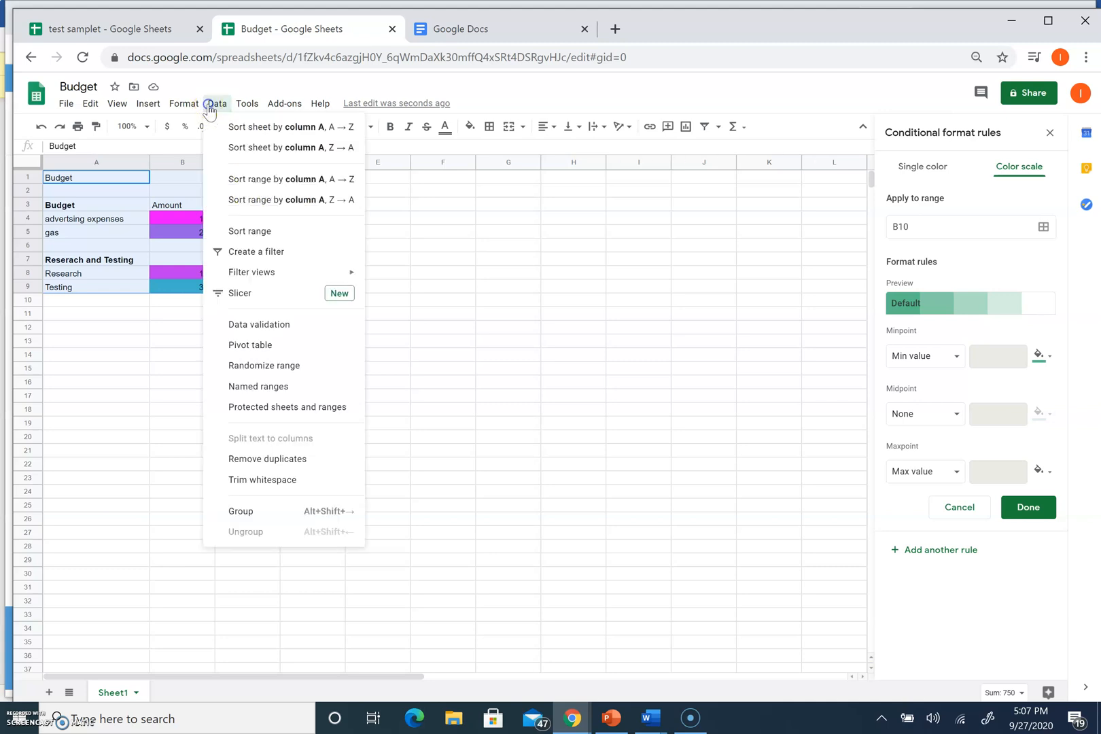
{"action": "left_click", "coordinate": [312, 406]}
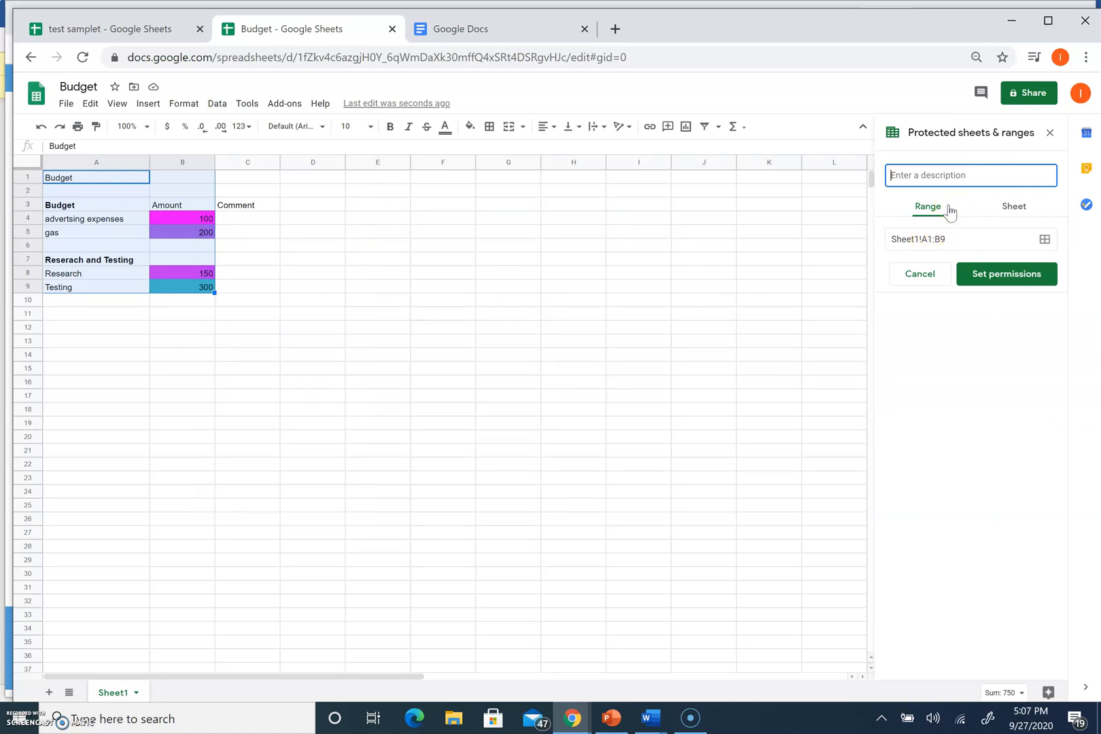
{"action": "type", "text": "t"}
{"action": "left_click", "coordinate": [982, 274]}
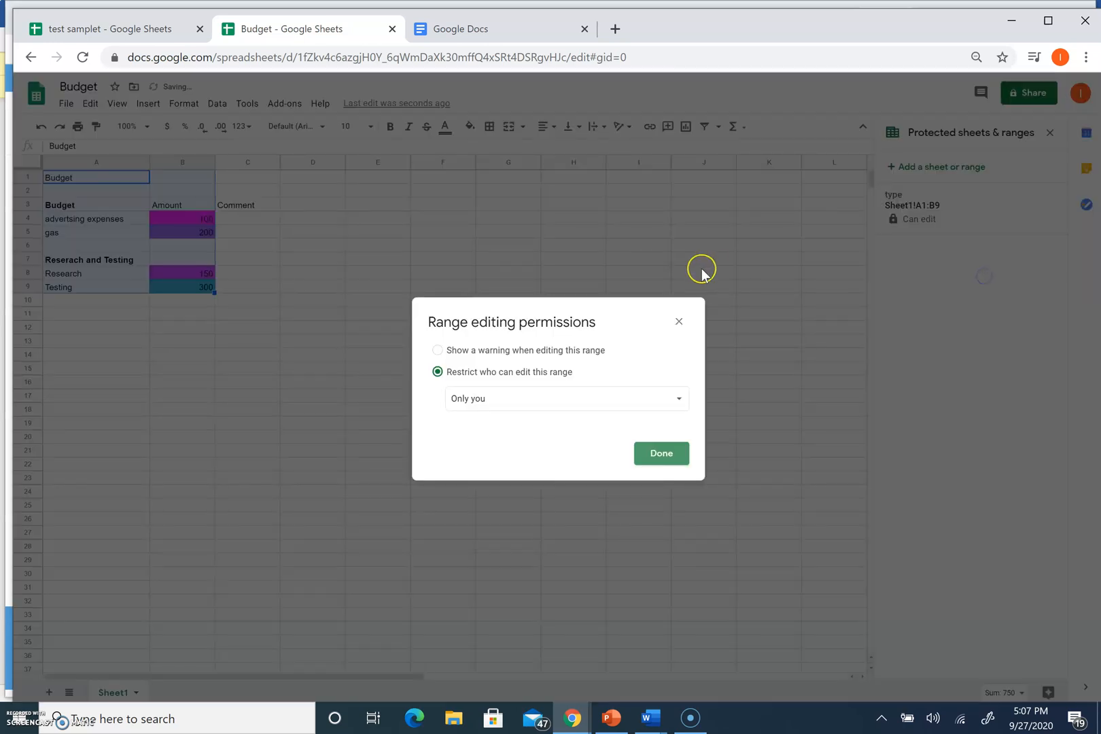
{"action": "left_click", "coordinate": [502, 408]}
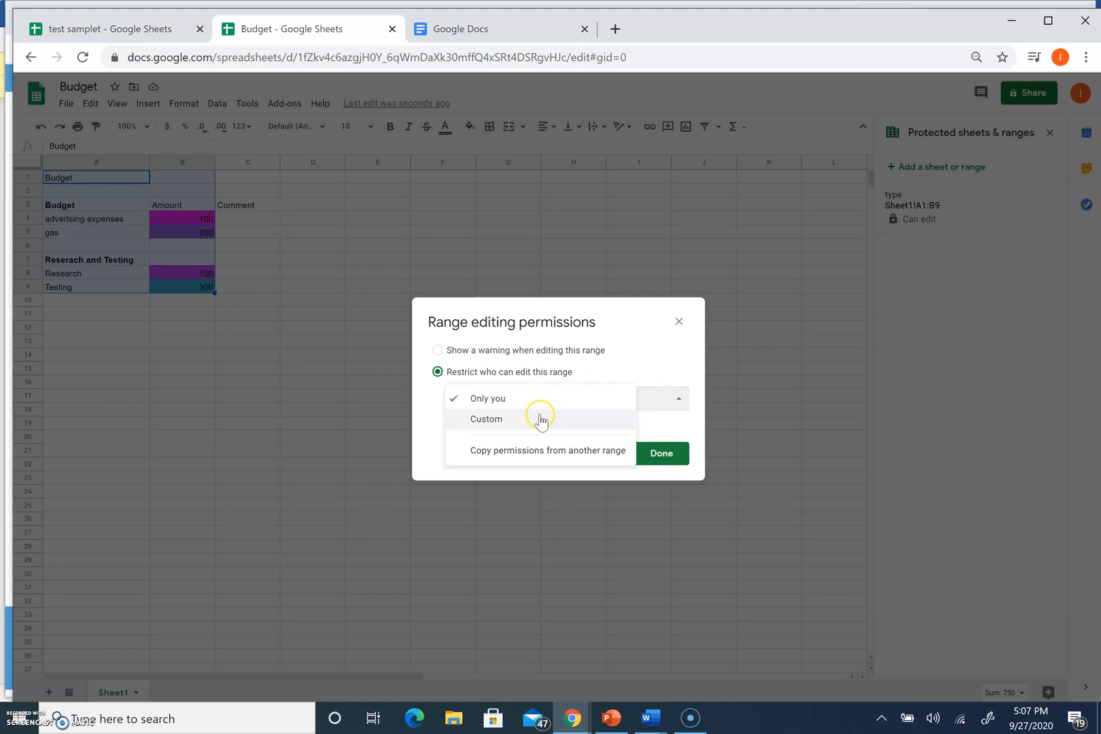
{"action": "left_click", "coordinate": [687, 366]}
{"action": "left_click", "coordinate": [657, 457]}
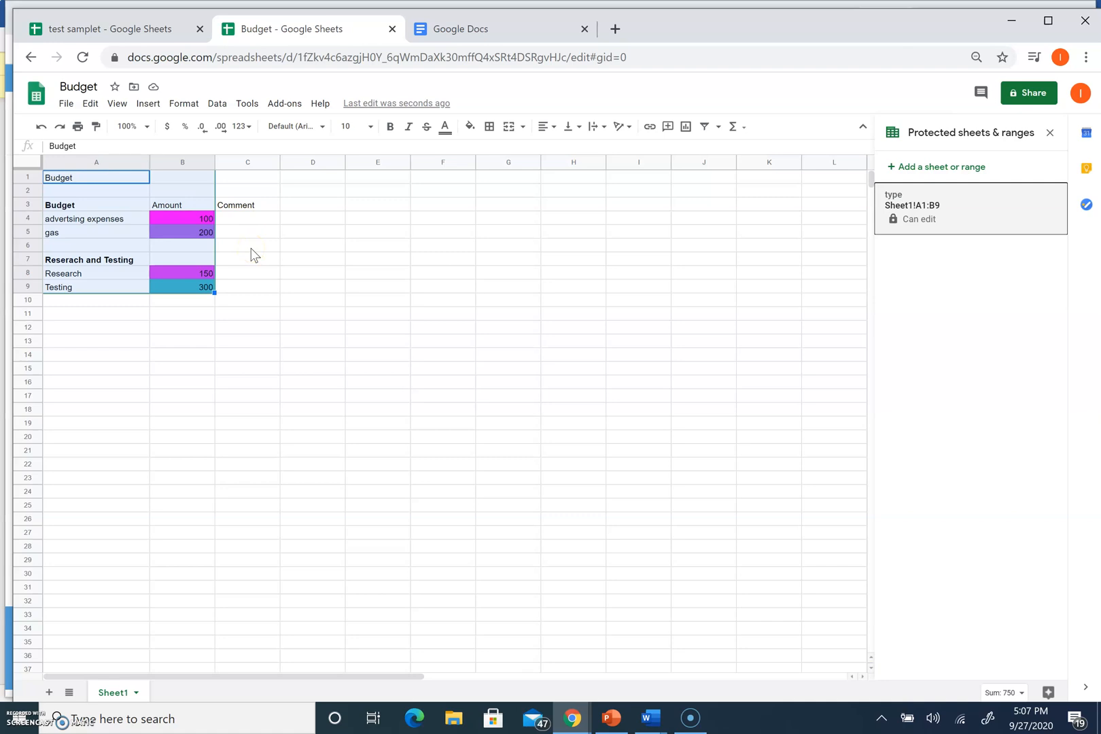
{"action": "left_click", "coordinate": [469, 30]}
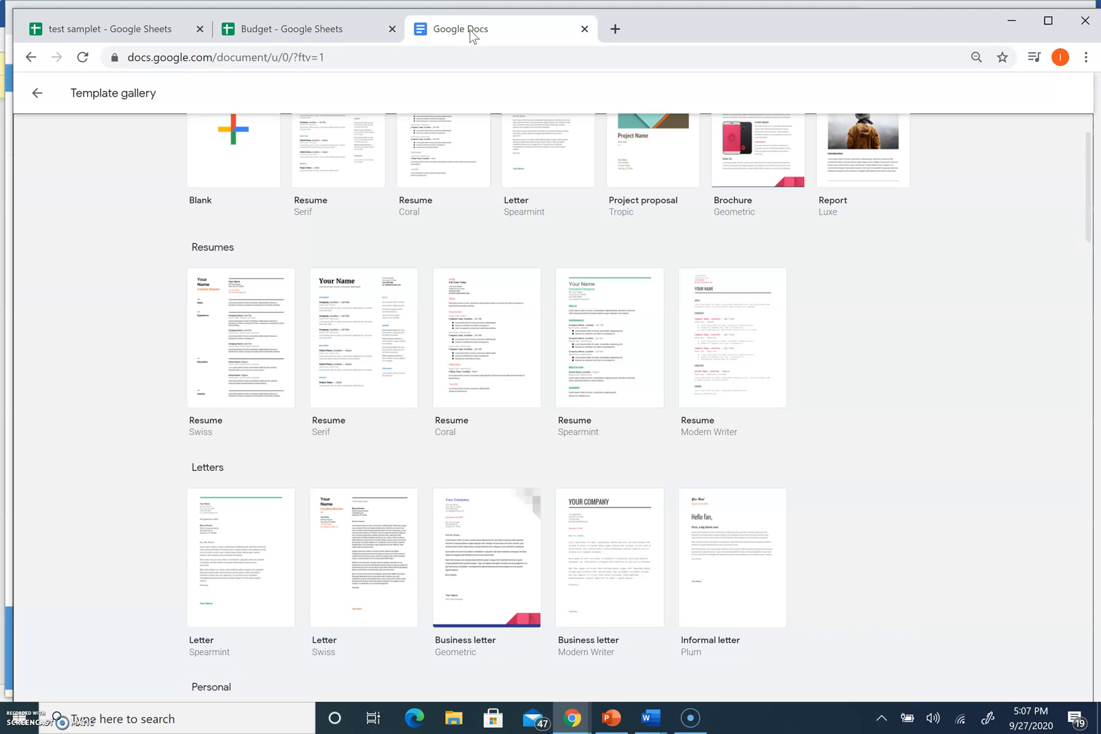
{"action": "scroll", "coordinate": [750, 503], "scroll_direction": "up", "scroll_amount": 1}
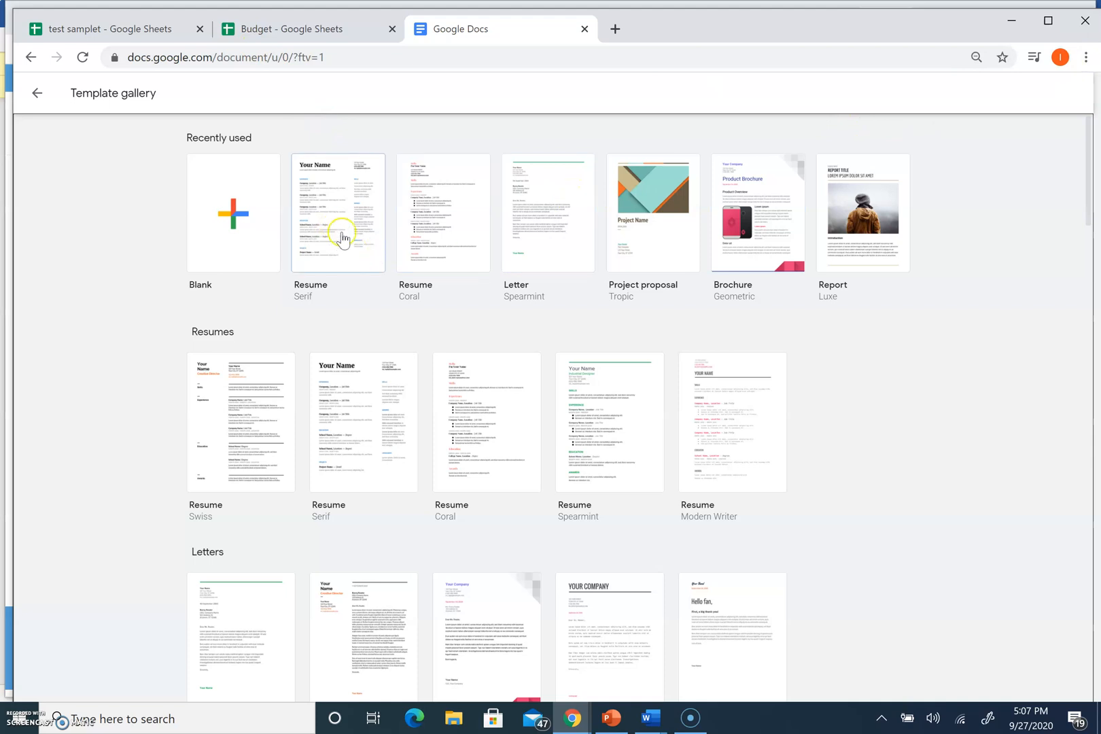
{"action": "left_click", "coordinate": [36, 93]}
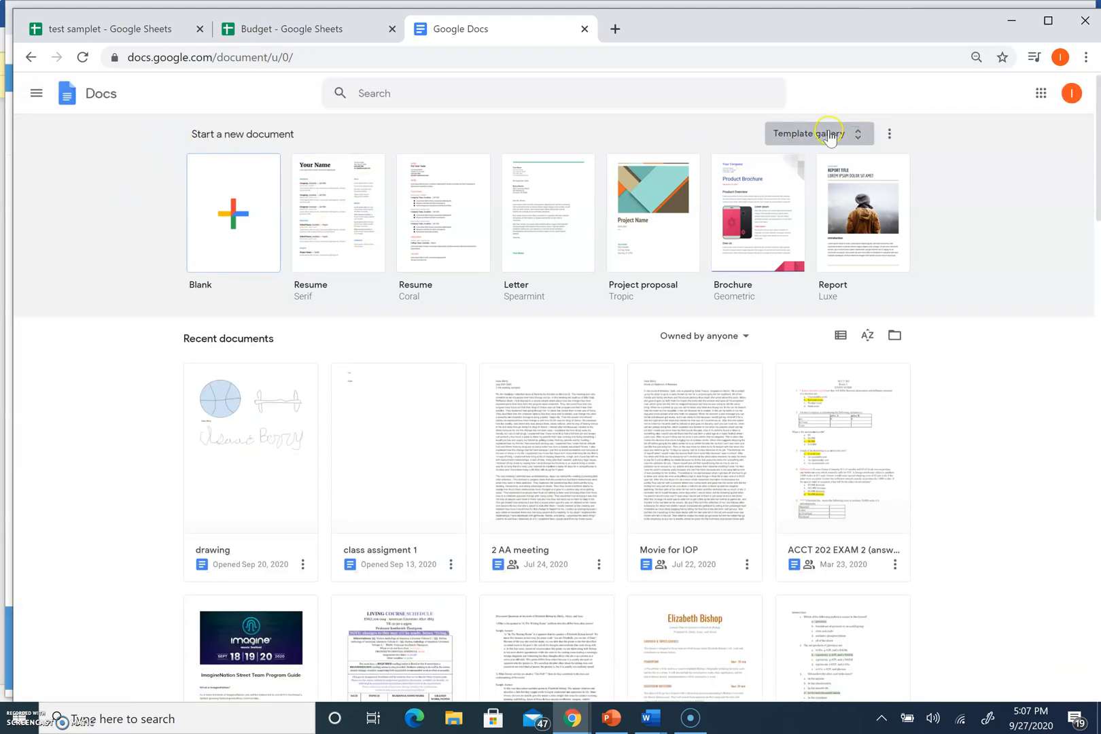
{"action": "left_click", "coordinate": [798, 131]}
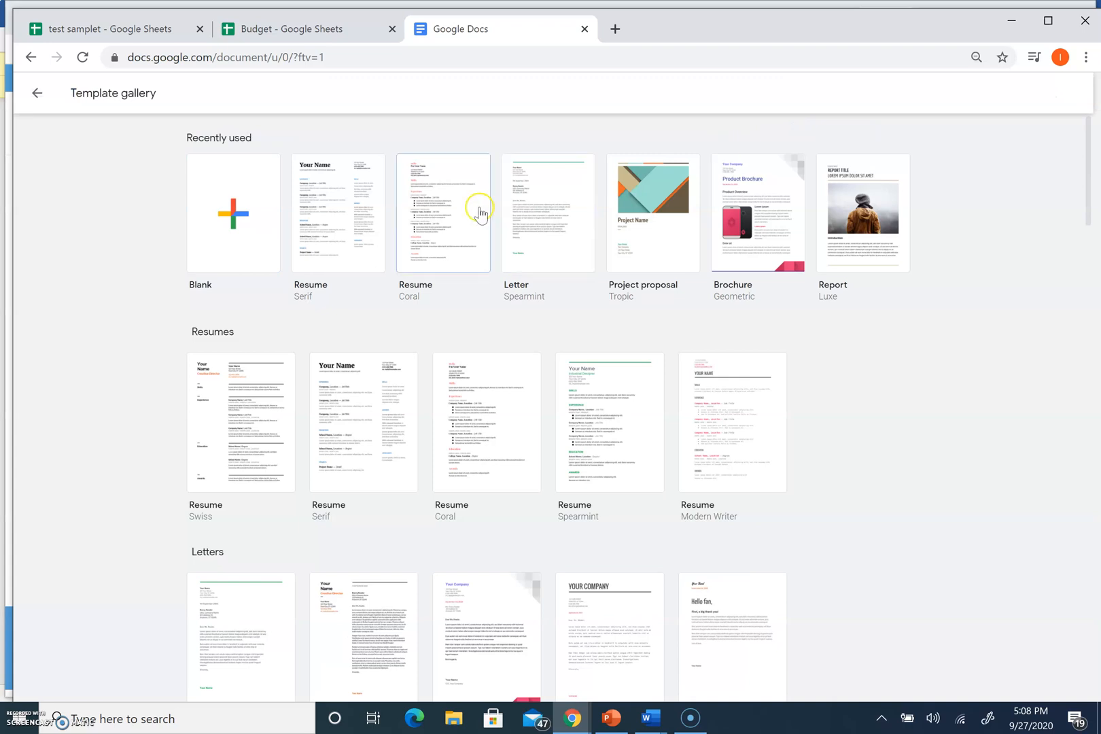
{"action": "left_click", "coordinate": [634, 250]}
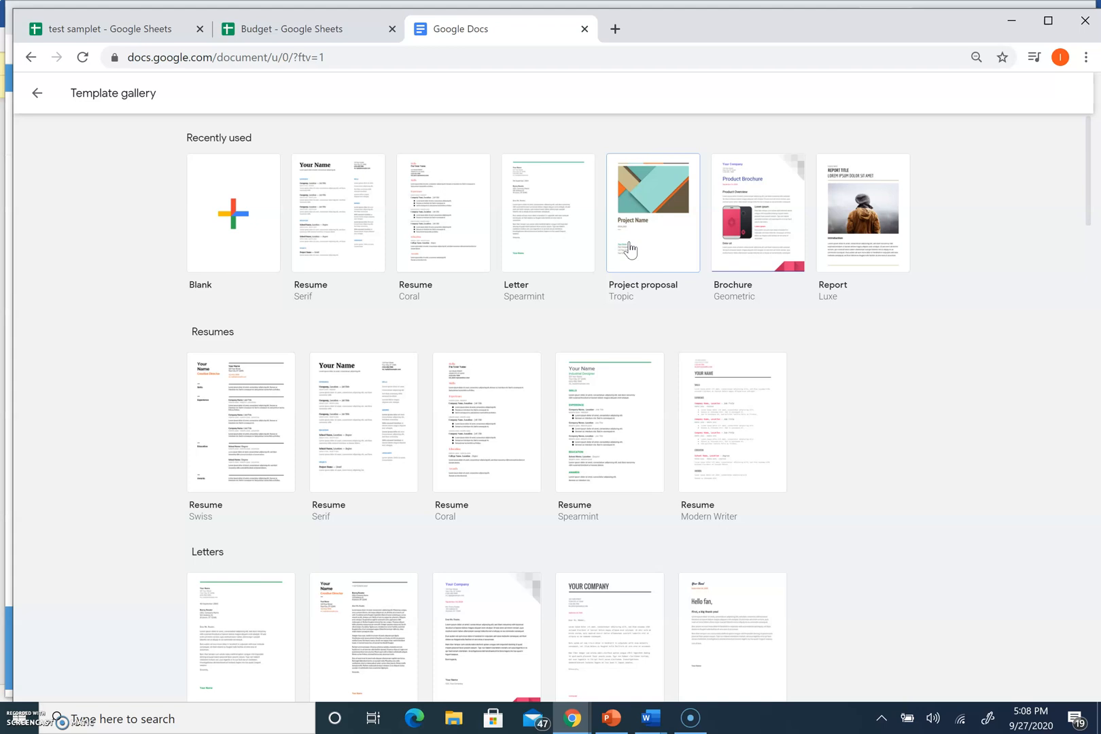
Create a new document from the Serif resume template
{"action": "left_click", "coordinate": [362, 422]}
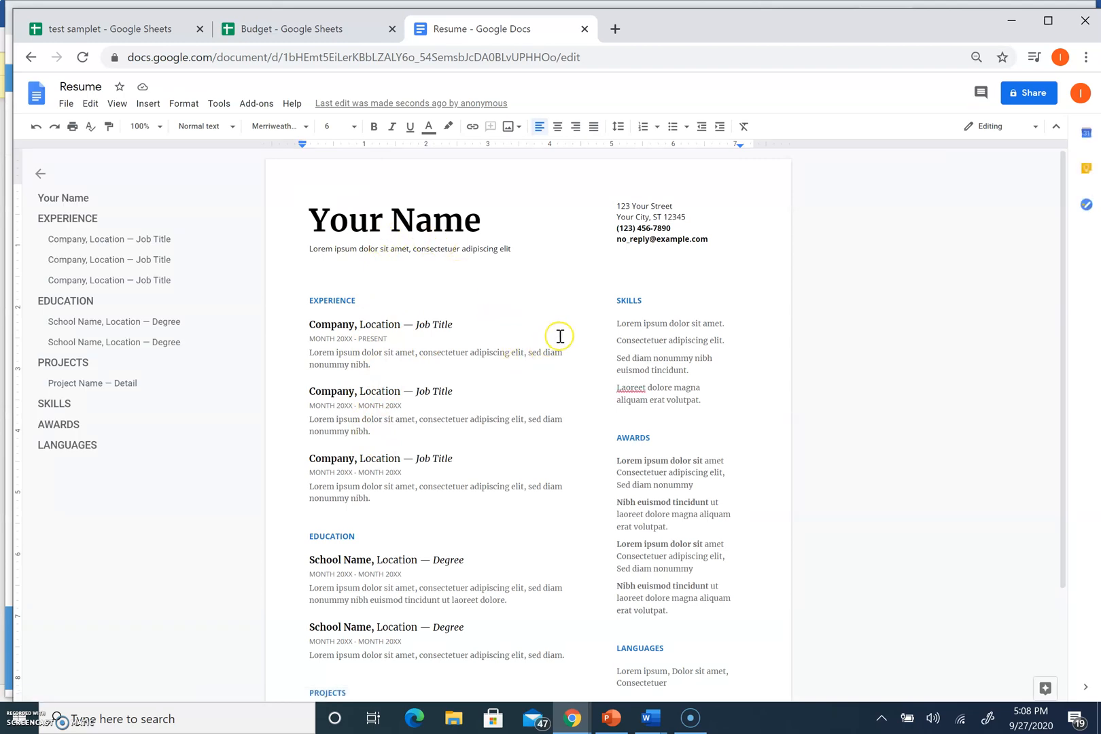
{"action": "left_click", "coordinate": [30, 57]}
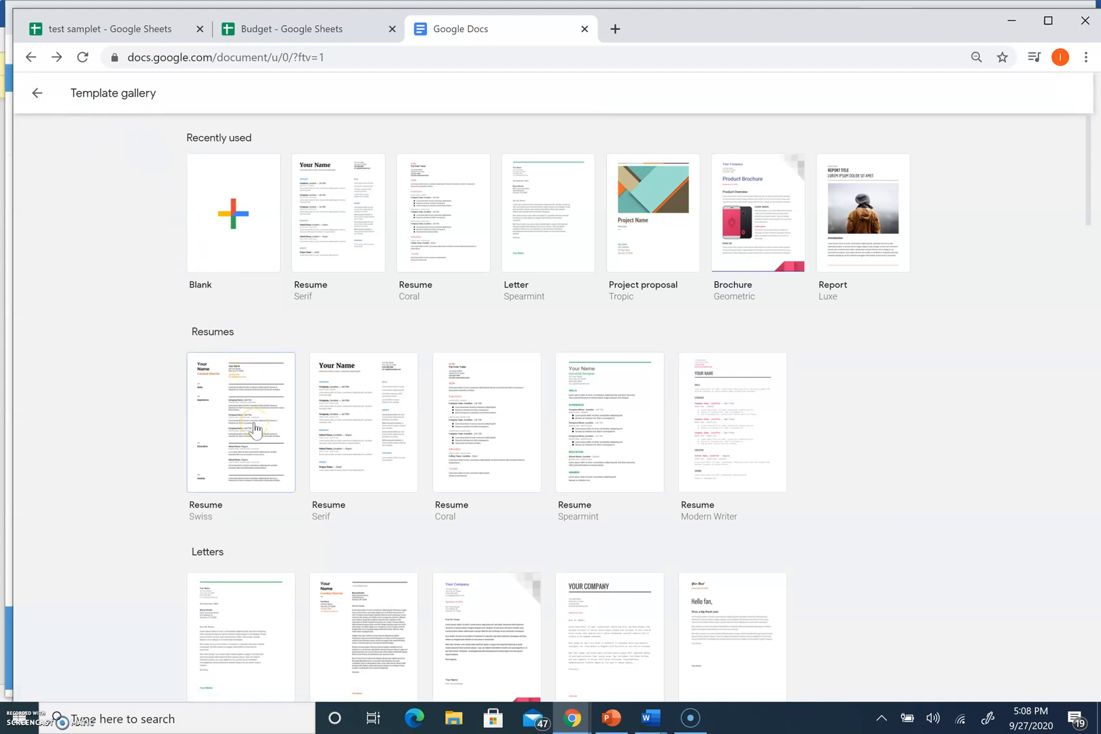
{"action": "left_click", "coordinate": [371, 393]}
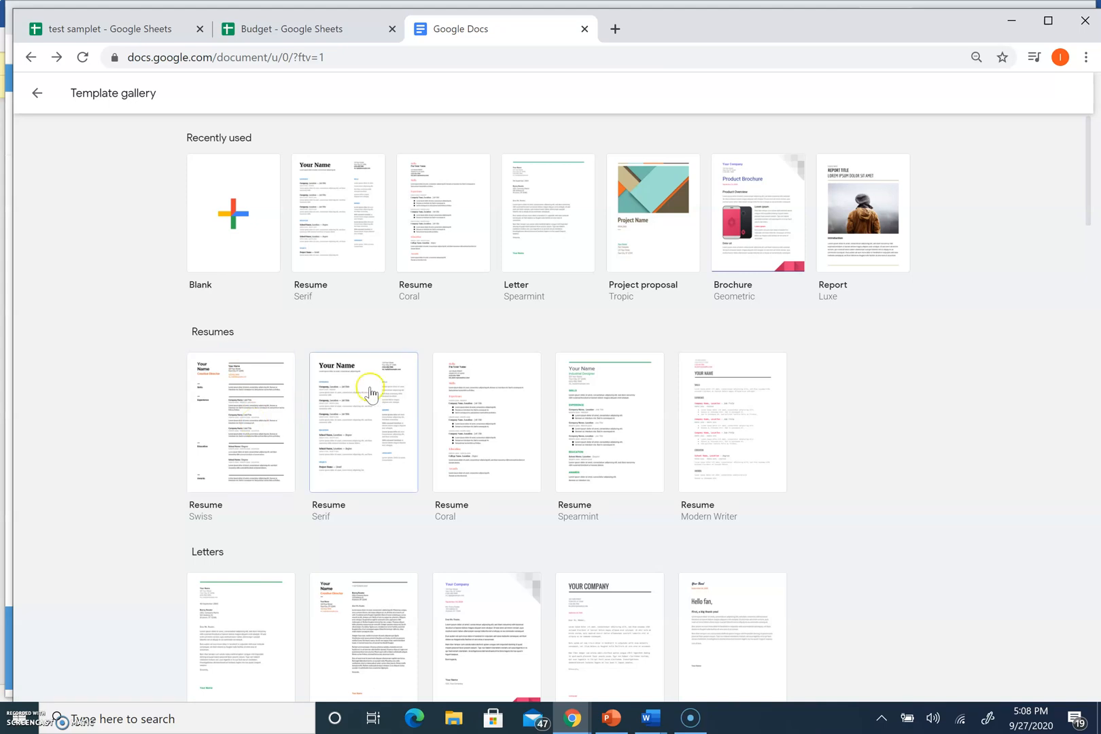
{"action": "left_click", "coordinate": [350, 431]}
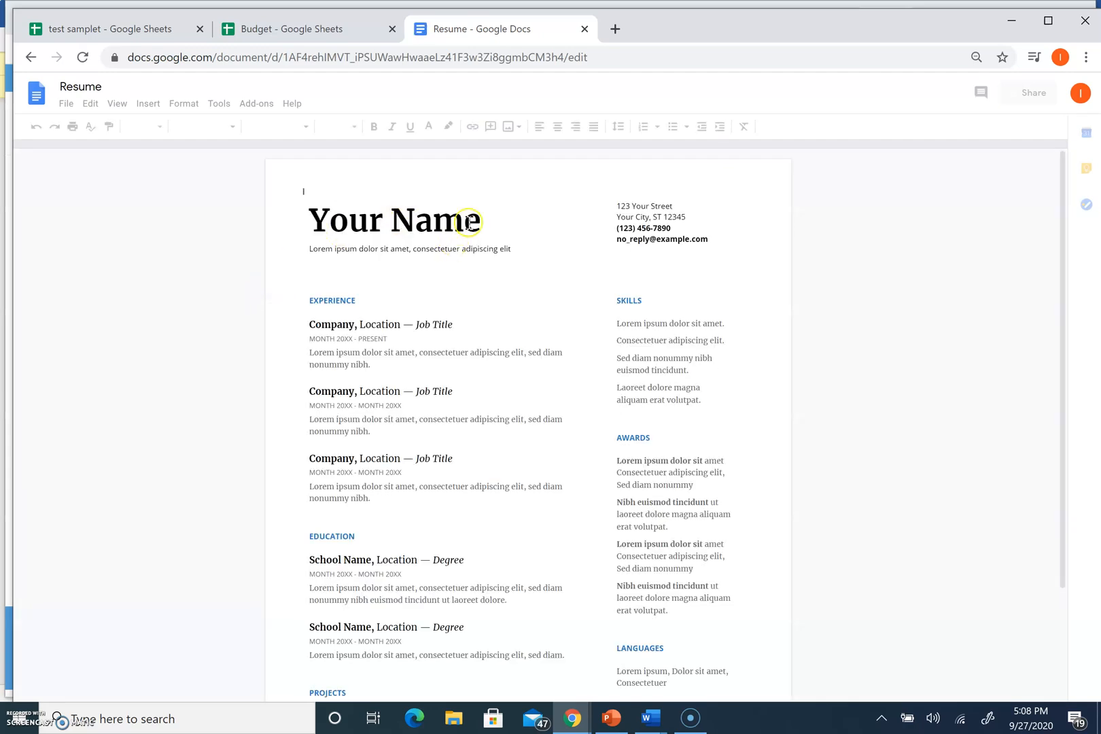
Replace the 'Your Name' heading with the person's full name
{"action": "left_click", "coordinate": [468, 222]}
{"action": "left_click_drag", "start_coordinate": [493, 222], "coordinate": [324, 212]}
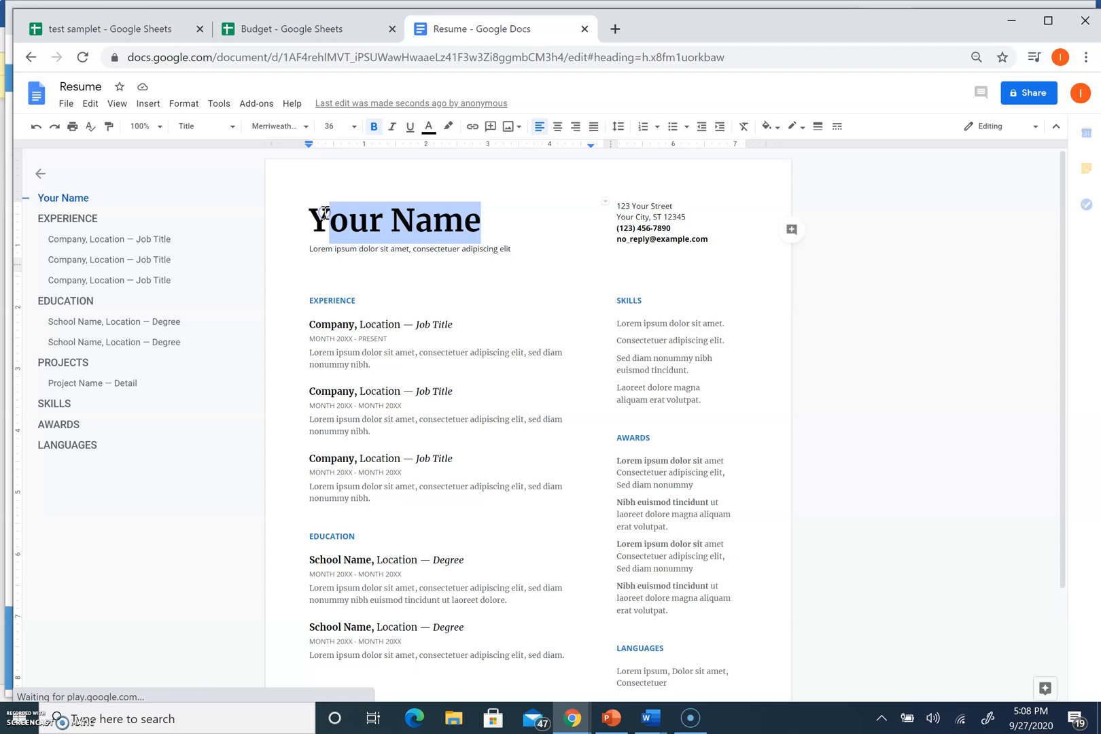
{"action": "key", "text": "BackSpace"}
{"action": "key", "text": "BackSpace"}
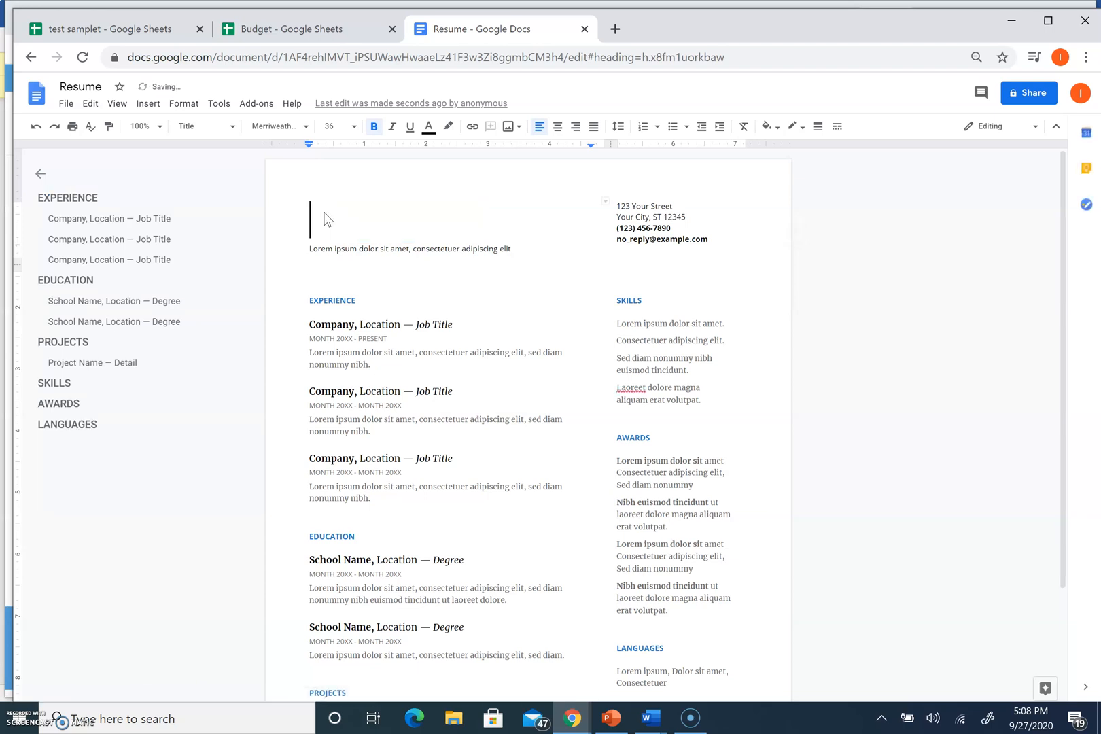
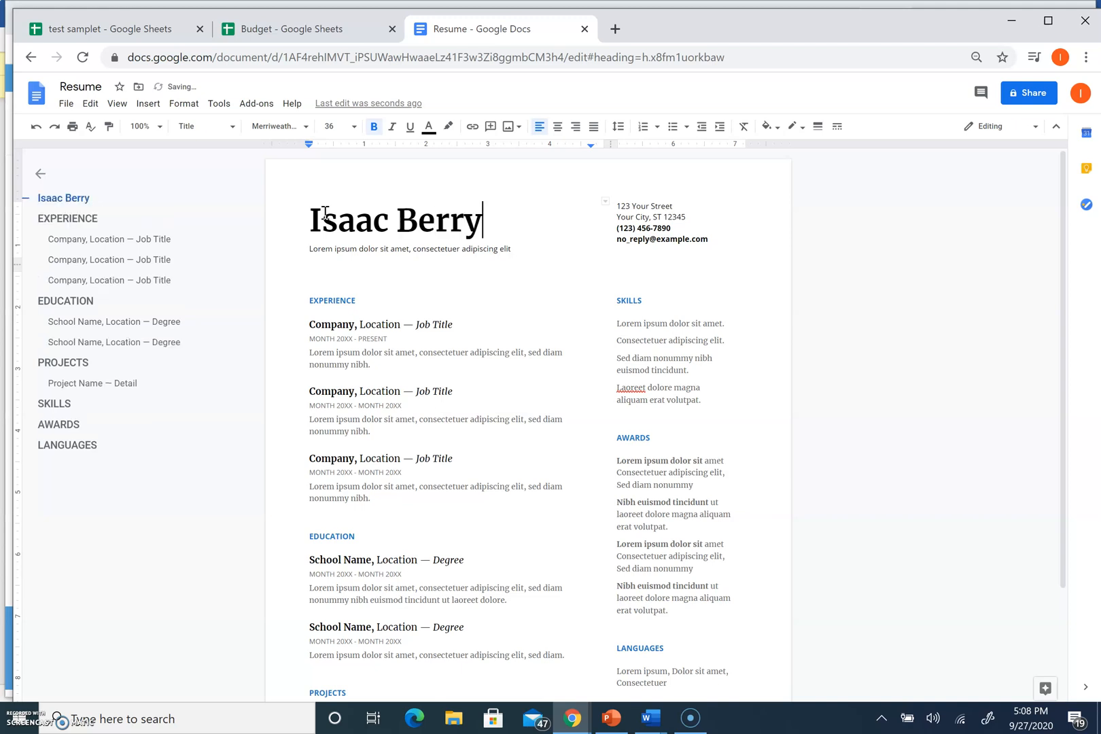
Search 'google slides' in a new tab and go to the Google Slides home page
{"action": "left_click", "coordinate": [615, 28]}
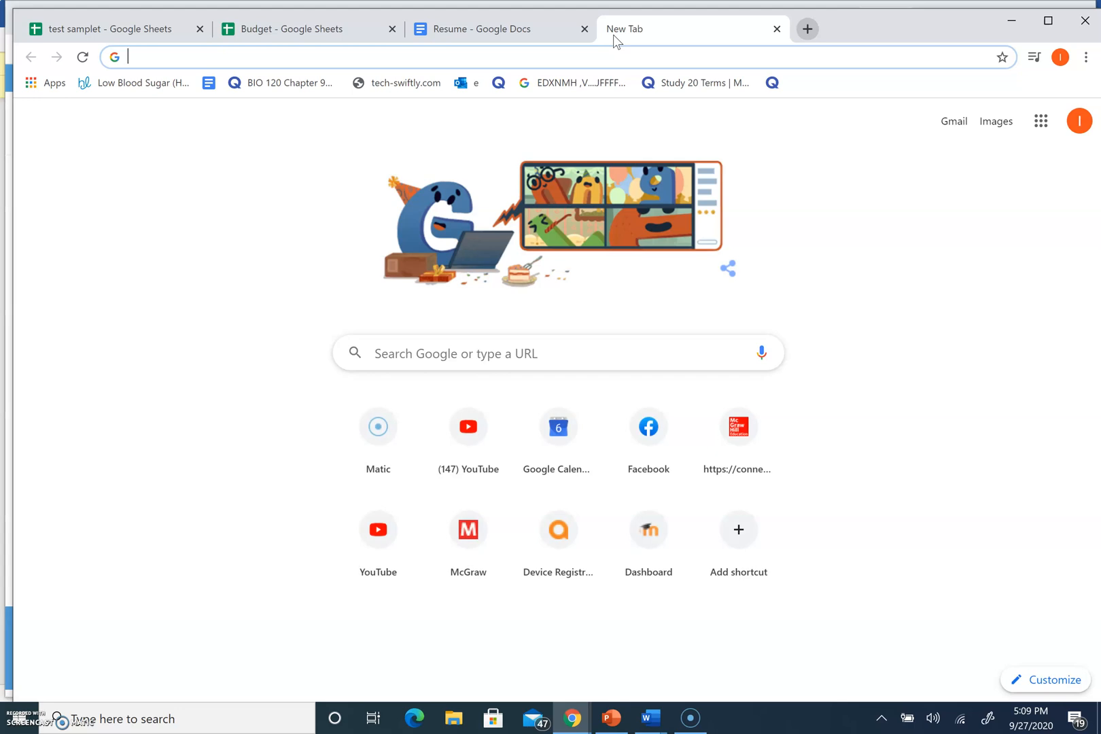
{"action": "type", "text": "s"}
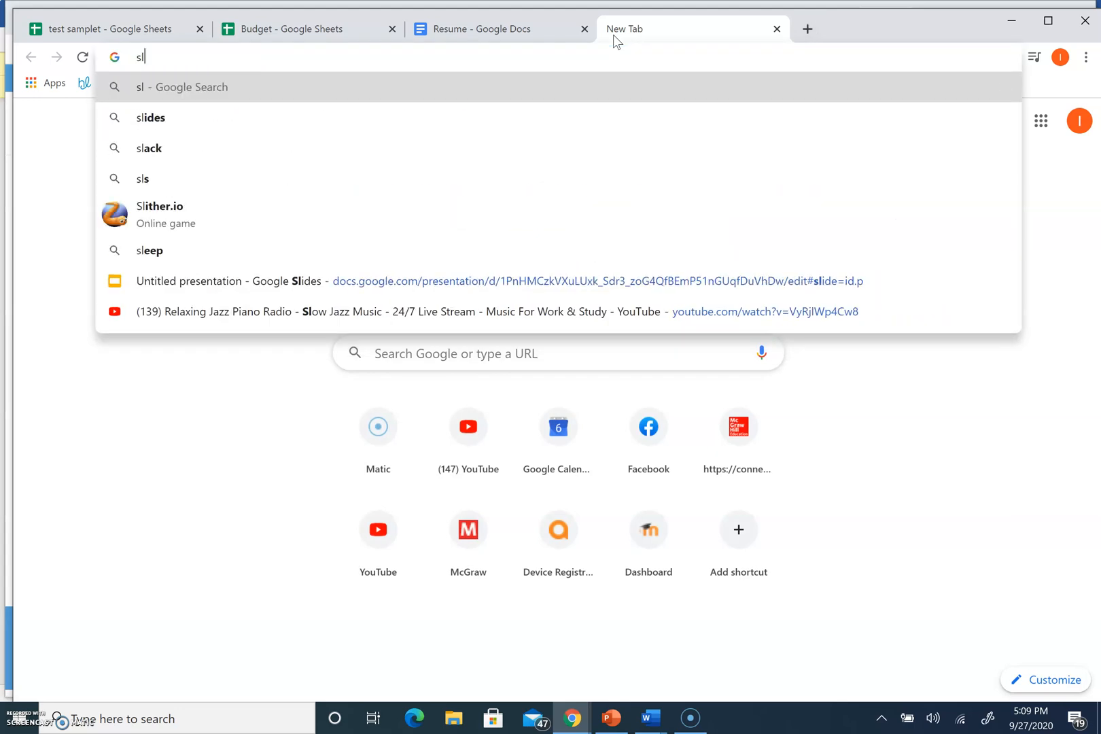
{"action": "key", "text": "BackSpace"}
{"action": "type", "text": "googl"}
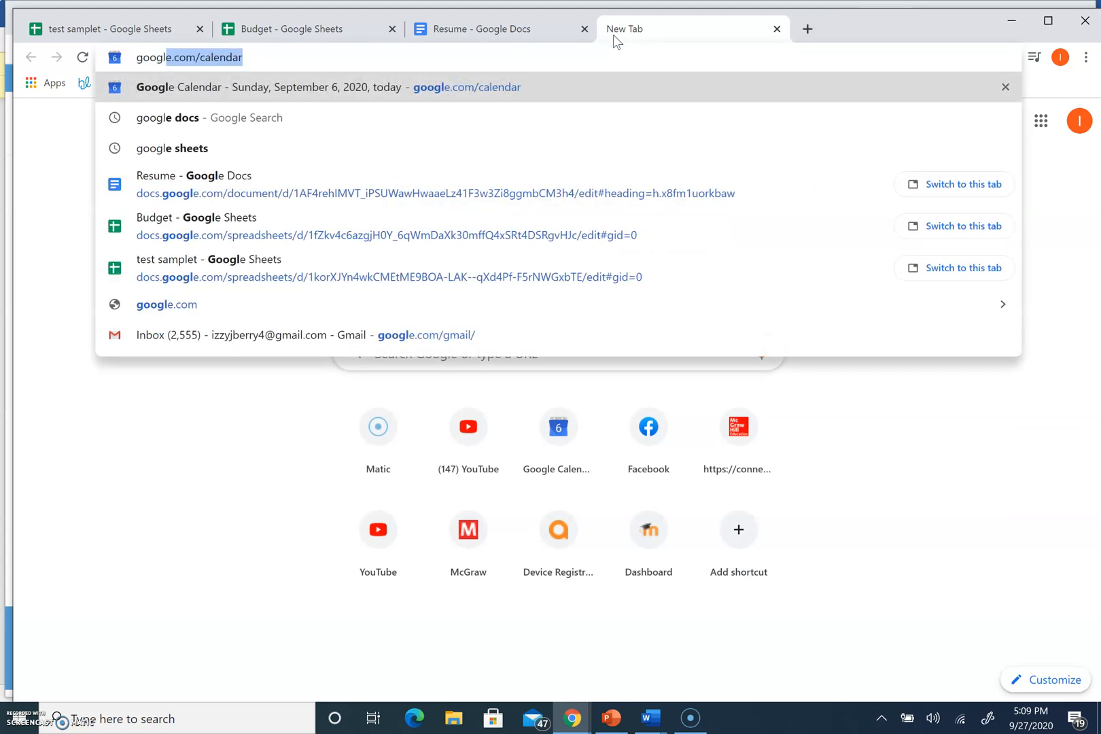
{"action": "type", "text": "e slides"}
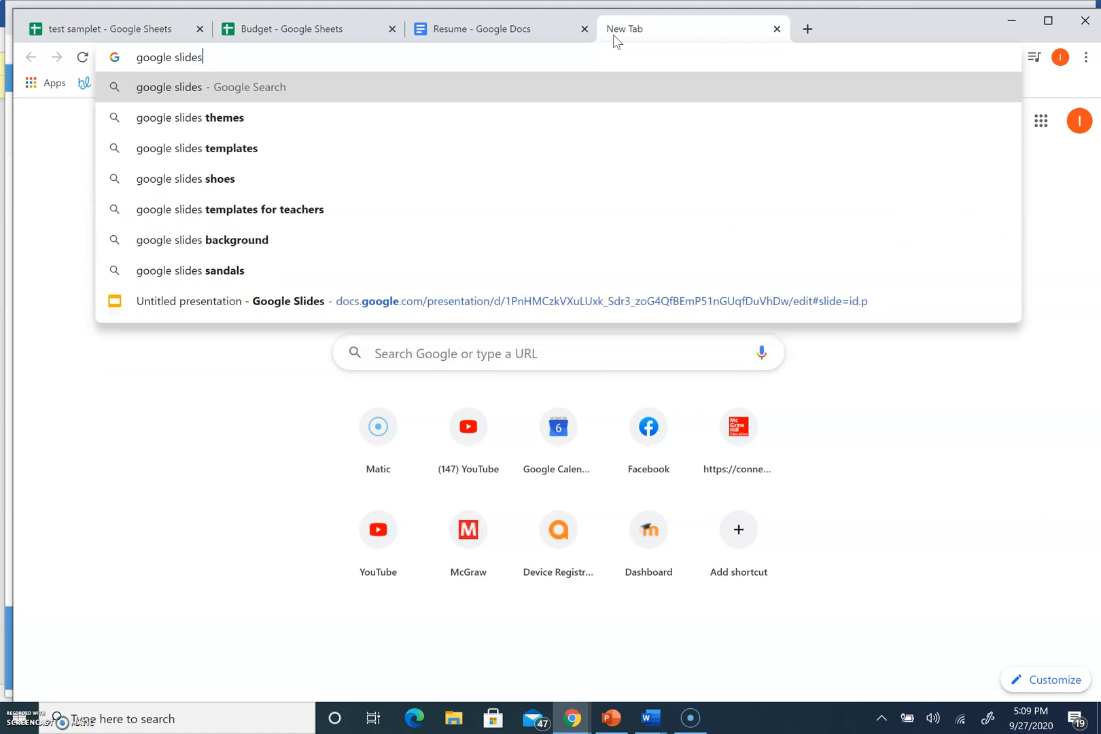
{"action": "key", "text": "Return"}
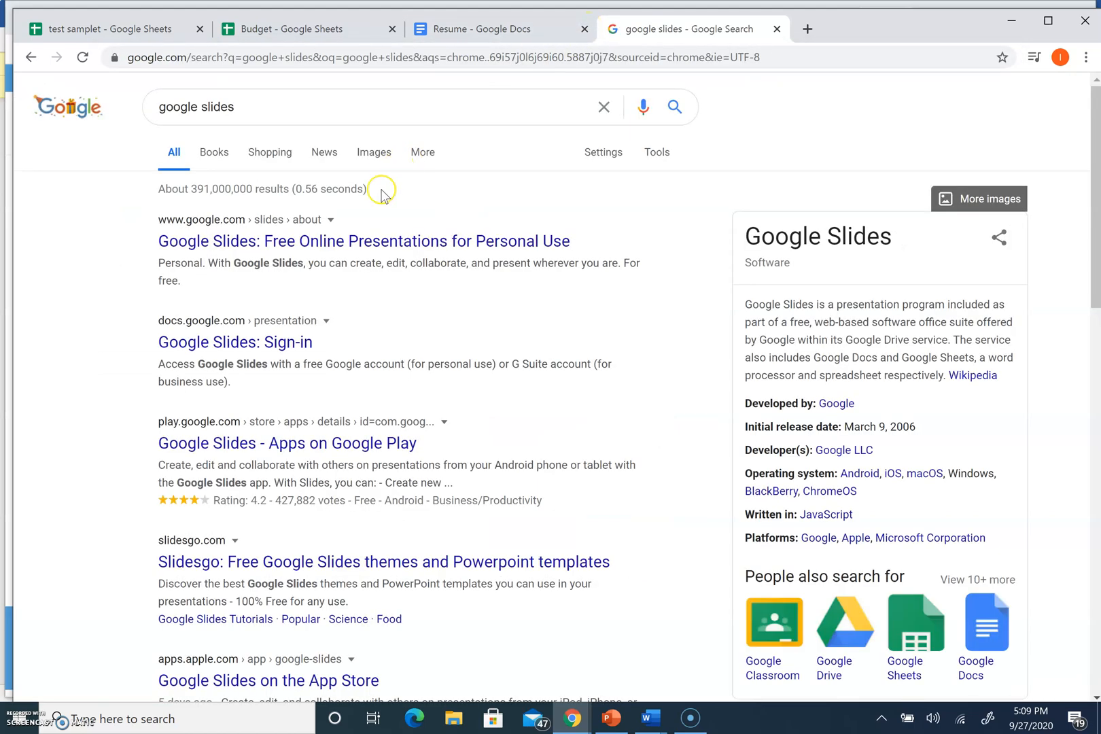
{"action": "left_click", "coordinate": [277, 340]}
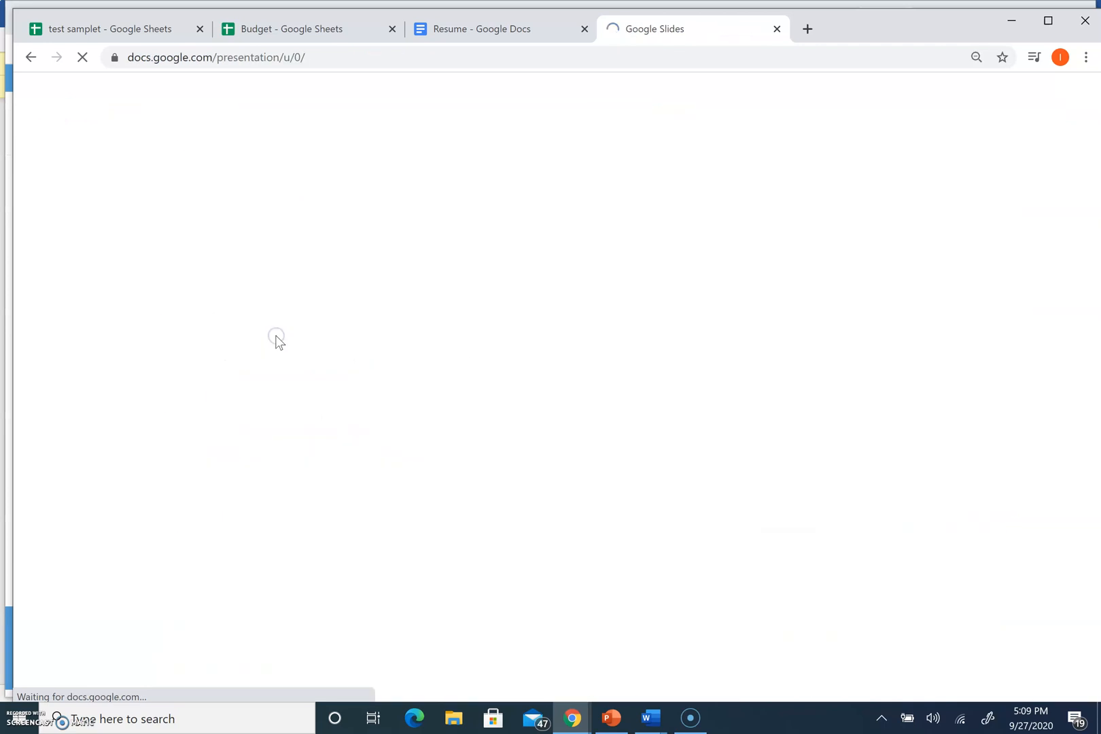
{"action": "left_click", "coordinate": [286, 209]}
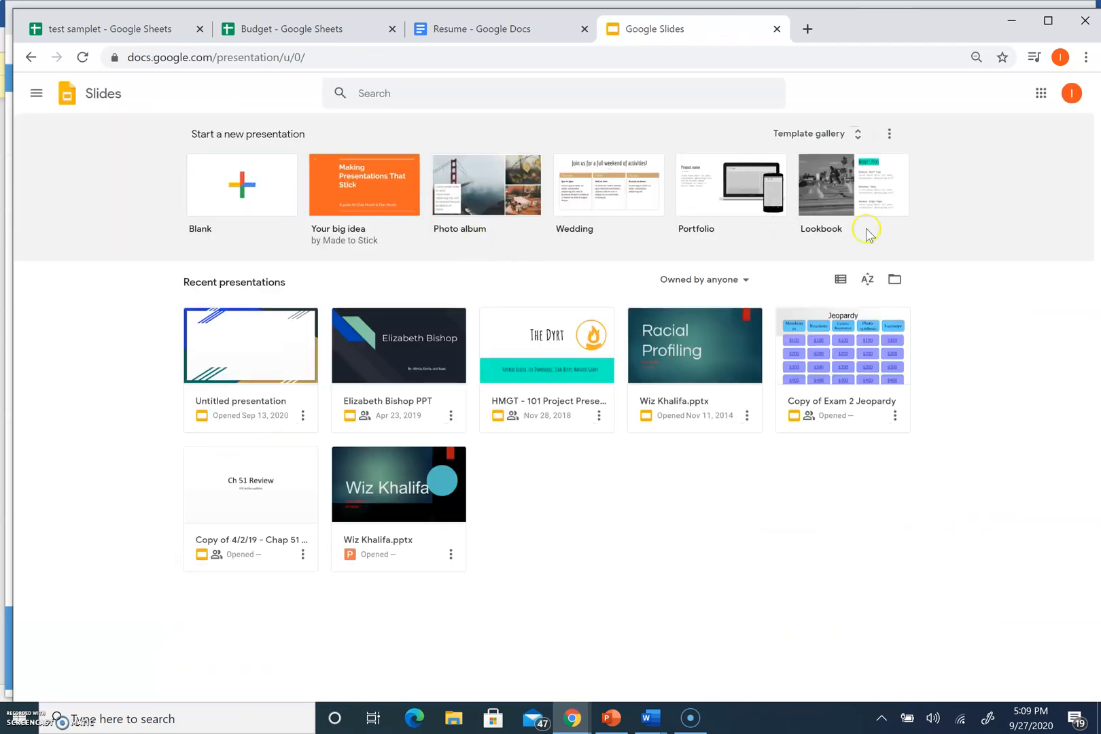
Create a new presentation from the gallery's Wedding template, then look through the Format menu
{"action": "left_click", "coordinate": [787, 145]}
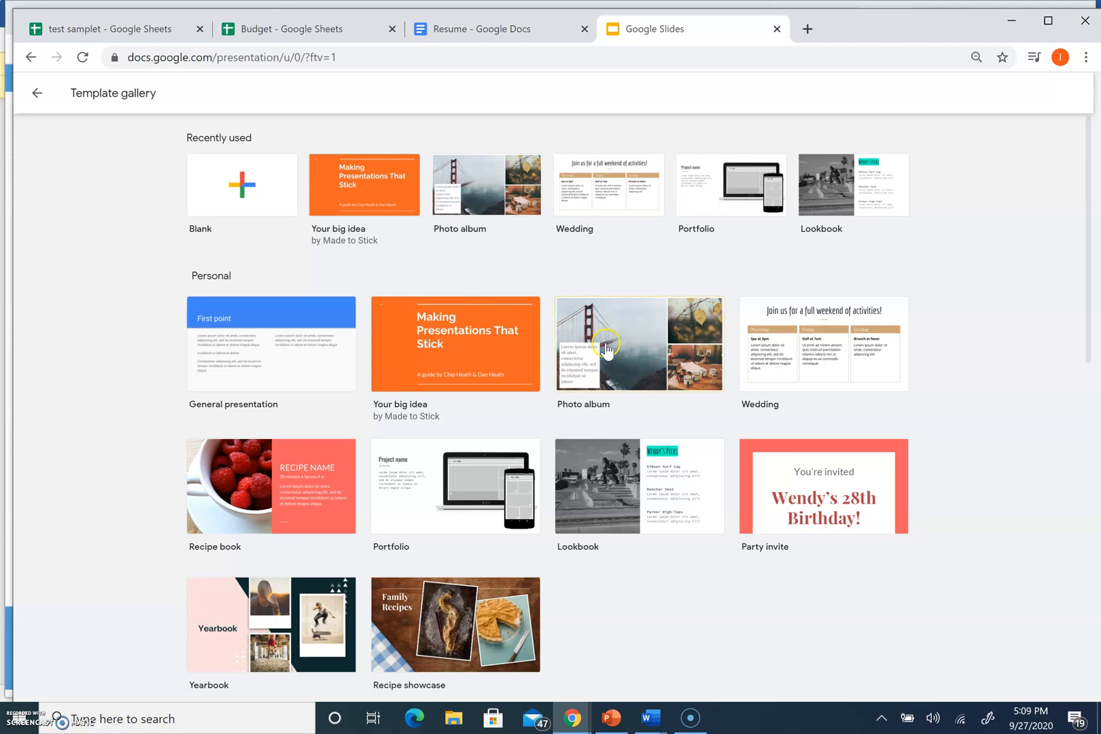
{"action": "left_click", "coordinate": [822, 329]}
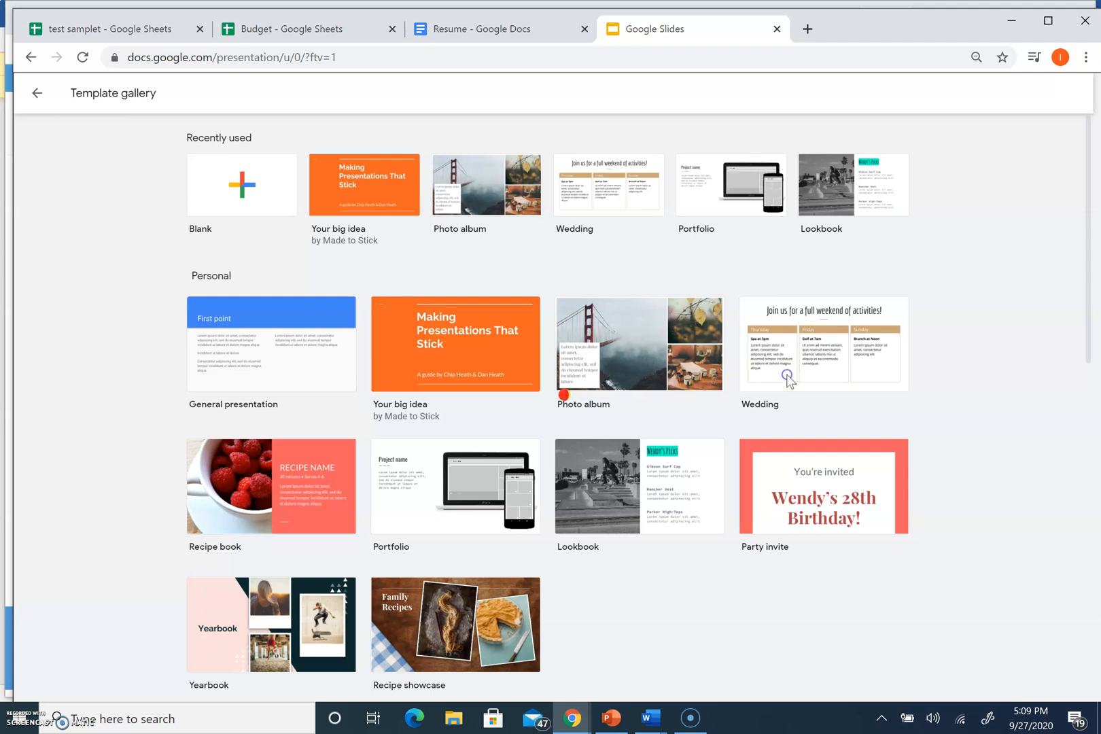
{"action": "left_click", "coordinate": [569, 396]}
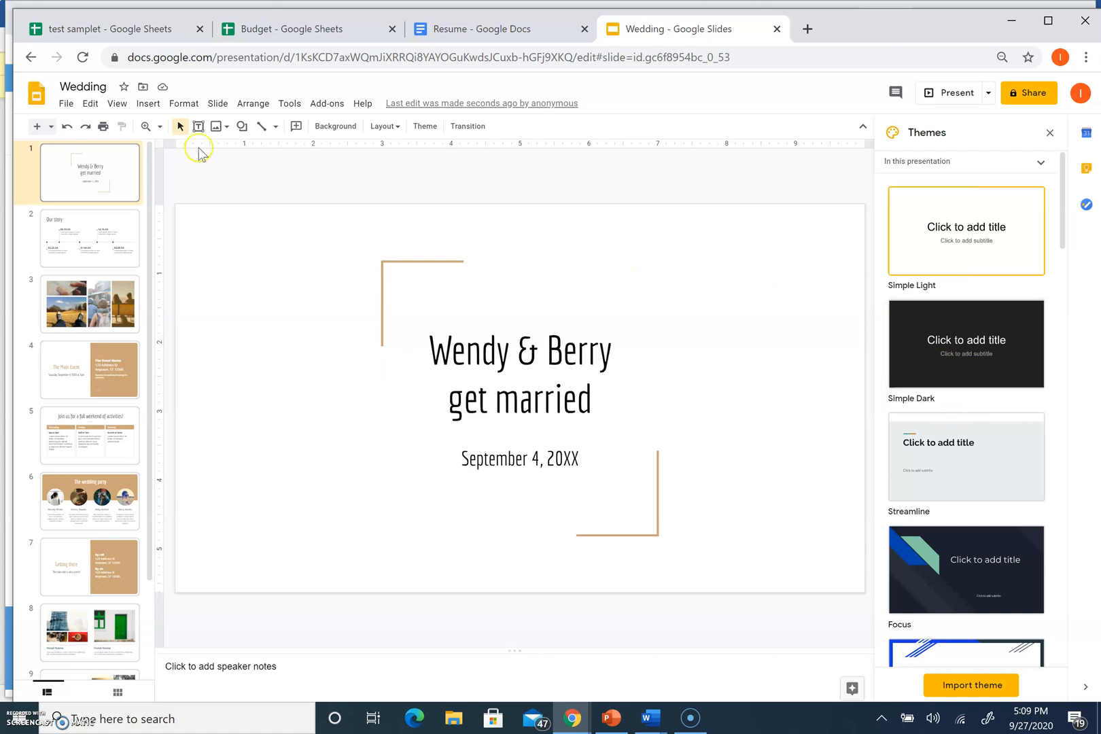
{"action": "left_click", "coordinate": [178, 105]}
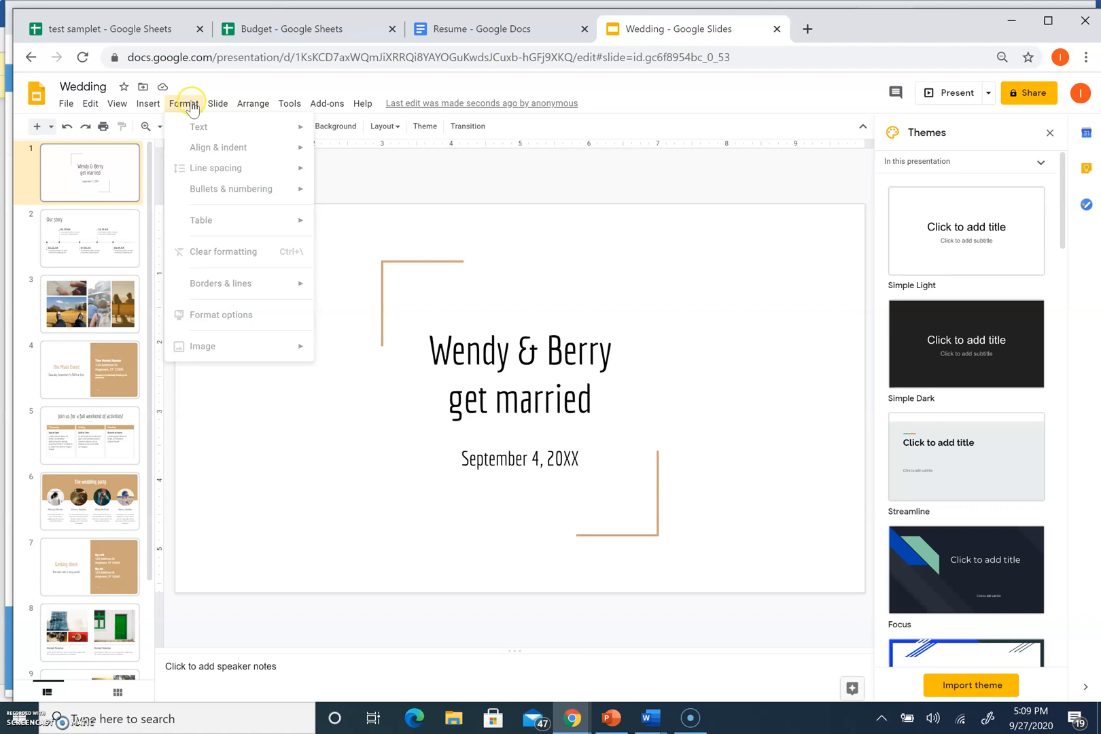
{"action": "mouse_move", "coordinate": [218, 102]}
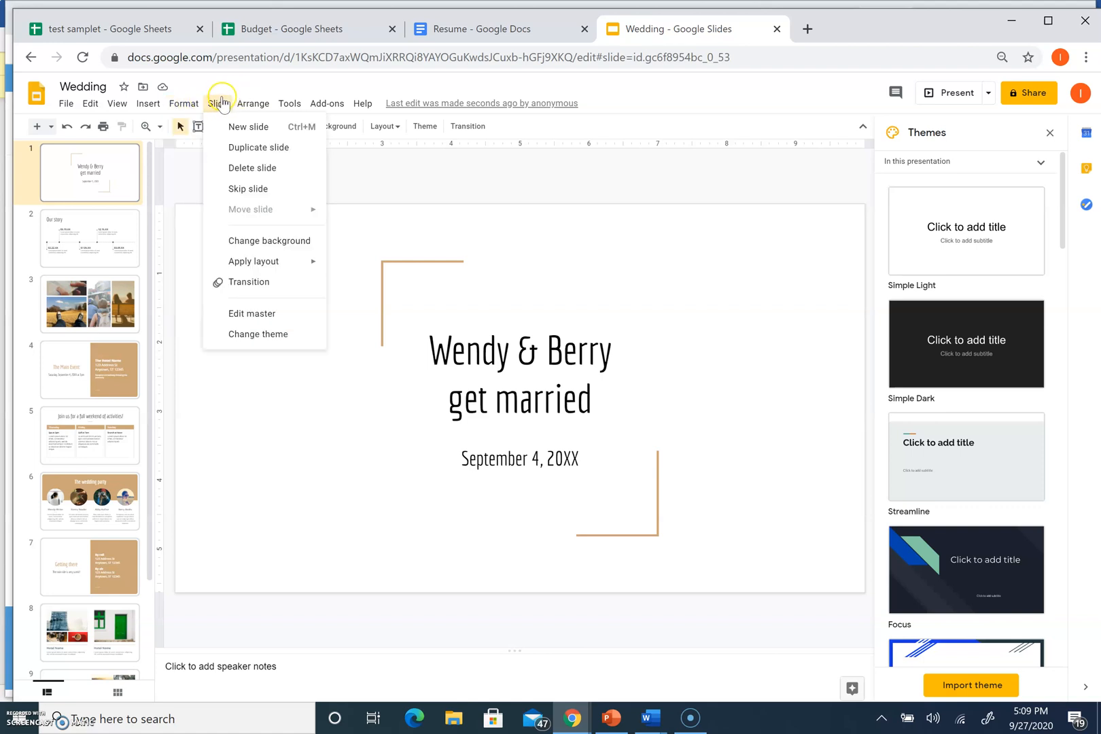